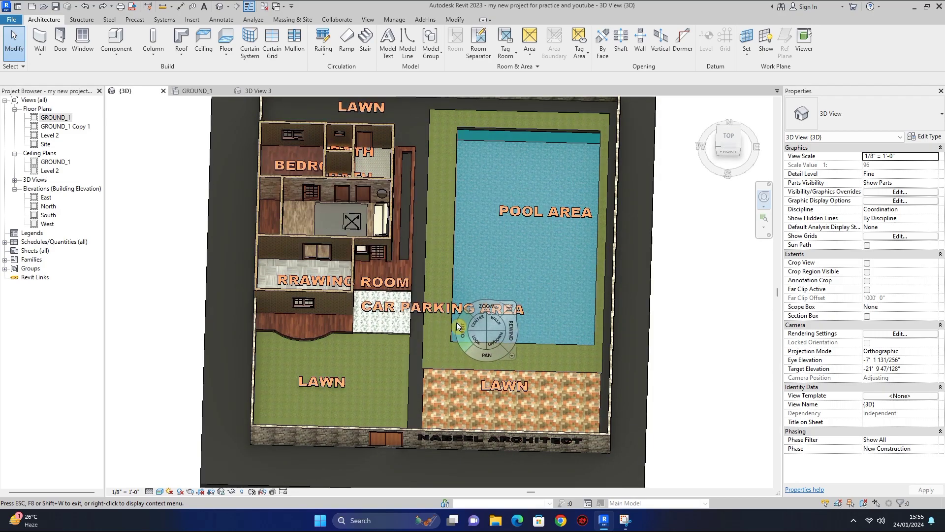
- Zoom and orbit the 3D site view in toward the house's rooms
drag(468, 302, 468, 296)
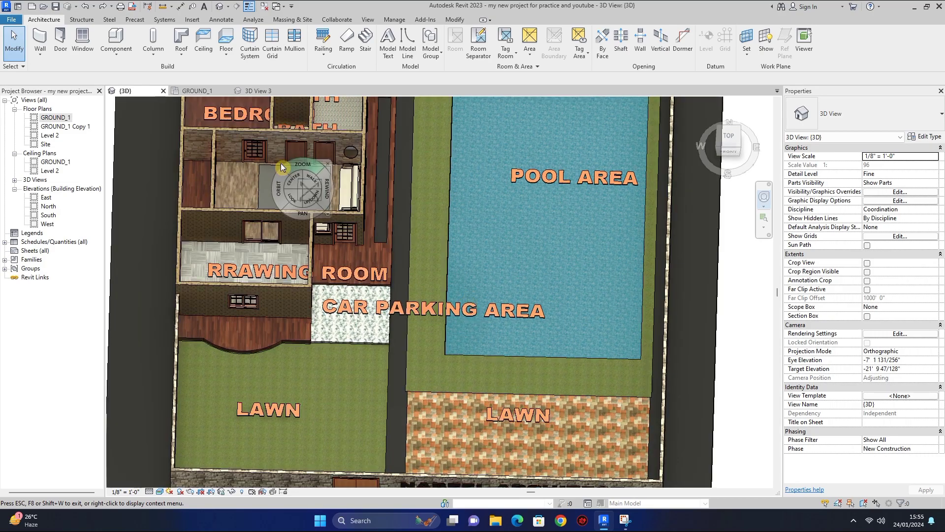
drag(274, 158, 275, 123)
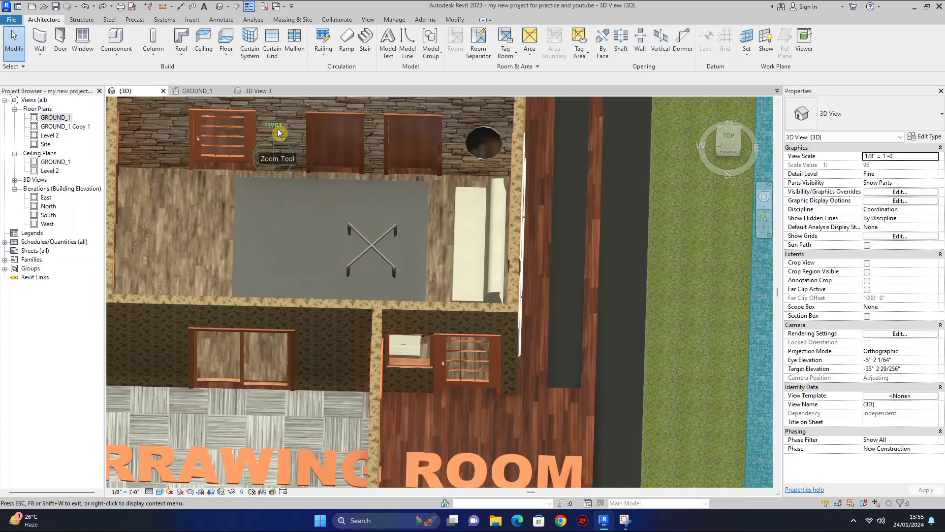
click(278, 204)
mouse_move(278, 204)
mouse_down()
mouse_move(269, 196)
mouse_move(262, 222)
mouse_move(261, 176)
mouse_up()
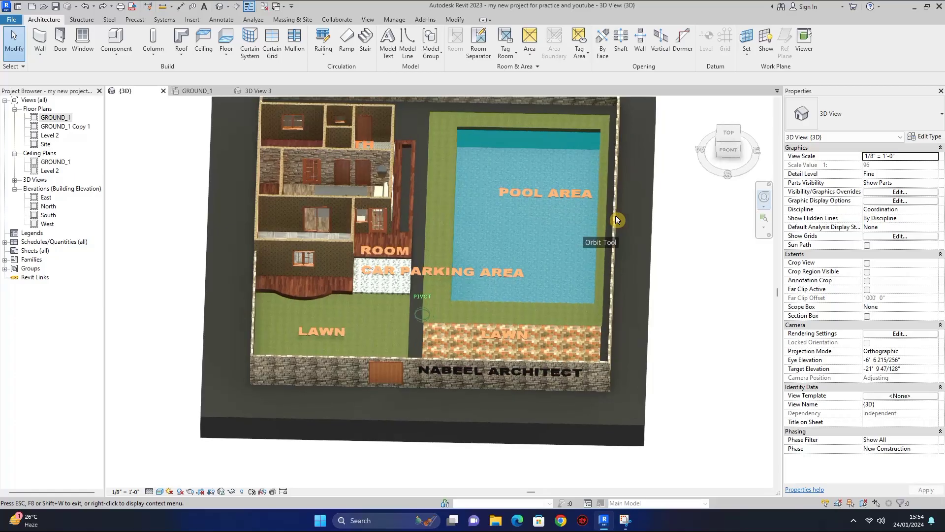
mouse_move(595, 235)
mouse_down()
mouse_move(588, 217)
mouse_move(473, 226)
mouse_move(592, 244)
mouse_move(595, 254)
mouse_move(589, 167)
mouse_move(606, 219)
mouse_move(604, 262)
mouse_move(602, 237)
mouse_up()
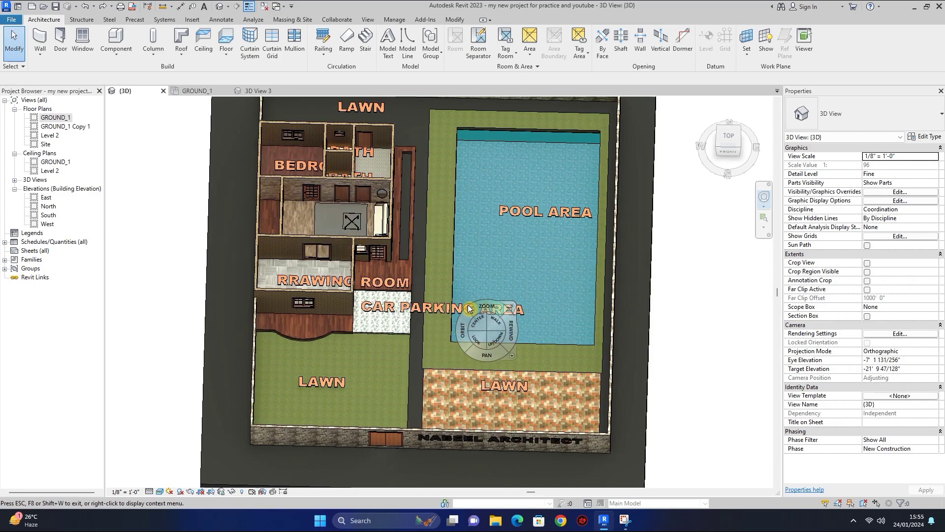
- Zoom onto the drawing room, then open the GROUND_1 reflected ceiling plan
click(470, 298)
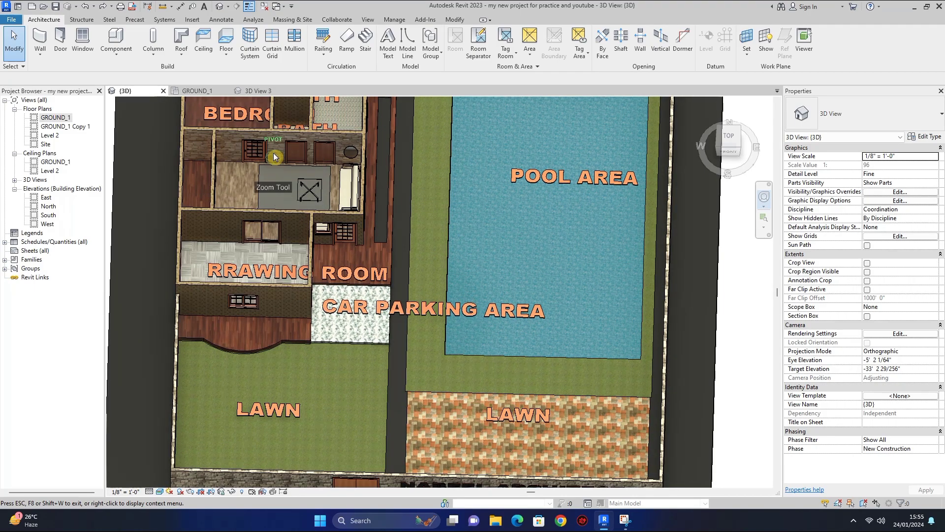
click(274, 148)
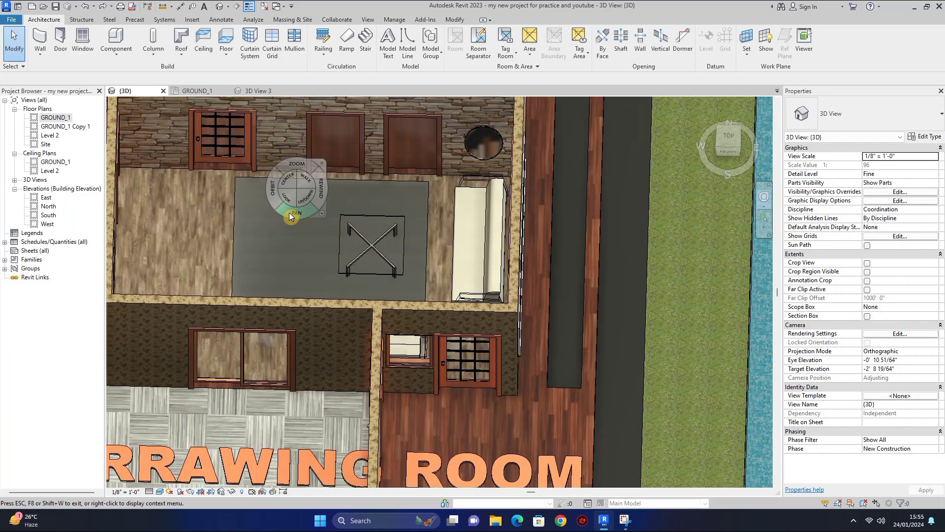
mouse_move(266, 205)
mouse_down()
mouse_move(315, 228)
mouse_move(305, 205)
mouse_move(268, 211)
mouse_move(432, 158)
mouse_up()
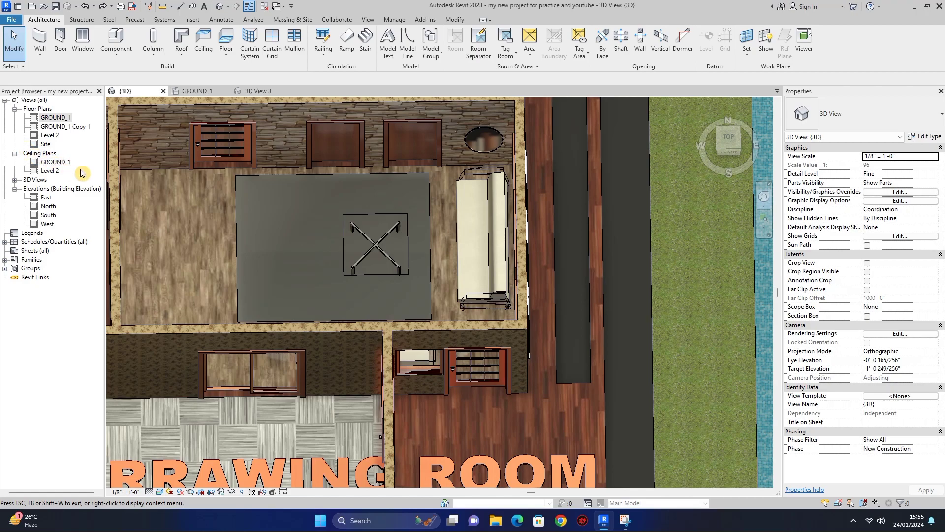
double_click(56, 162)
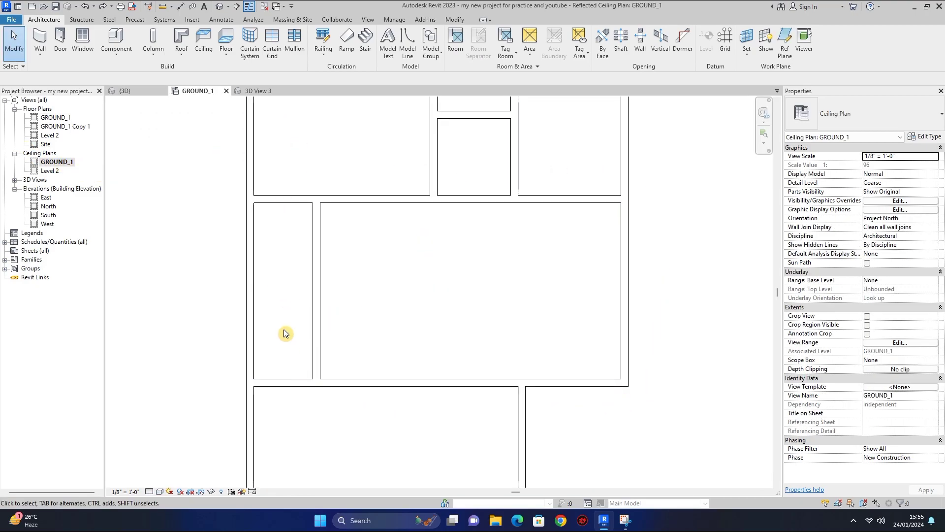
- Start a new ceiling in Sketch Ceiling mode and bring up its type properties
click(203, 39)
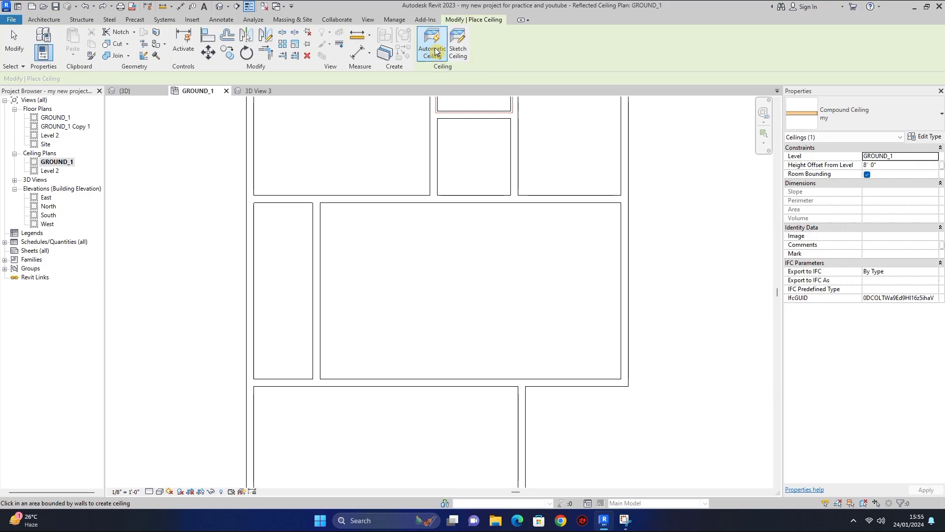
click(457, 44)
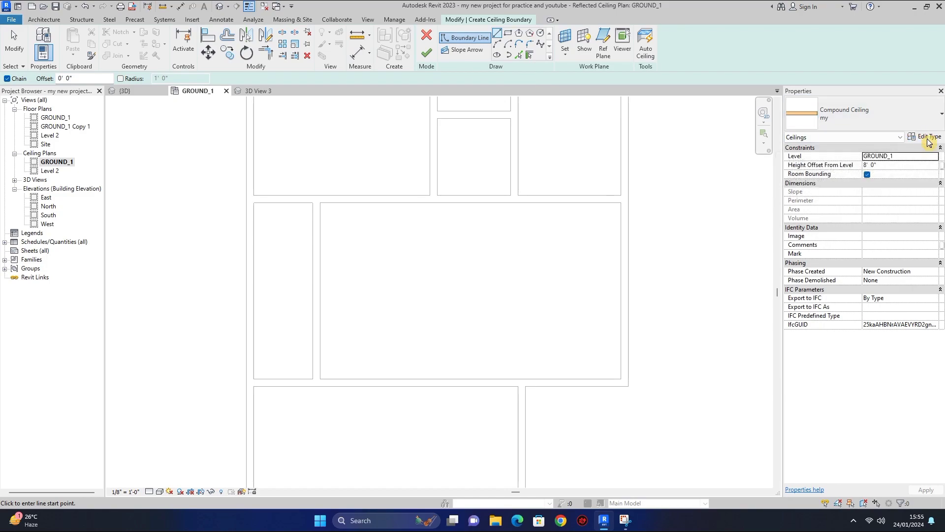
click(925, 134)
- Duplicate the Compound Ceiling type as 'my ceiling 22'
click(821, 153)
text(my ceiling 22)
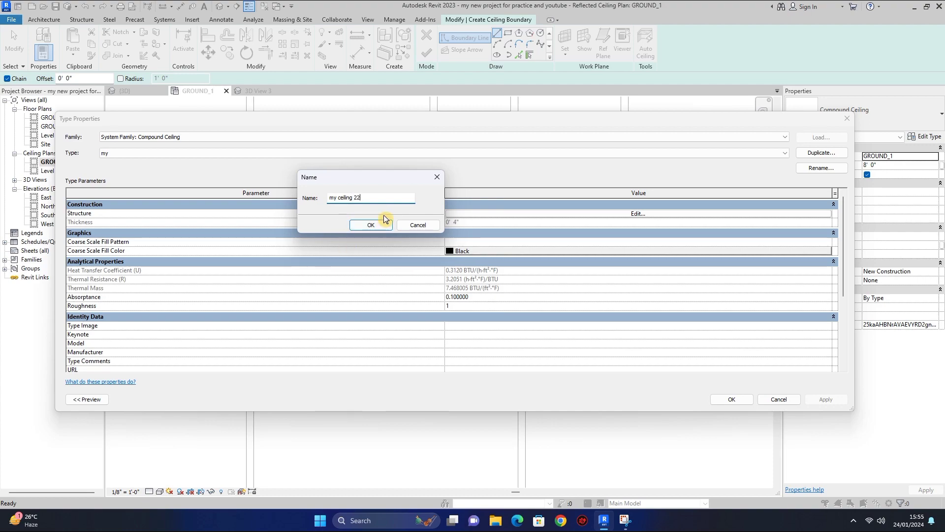
click(384, 221)
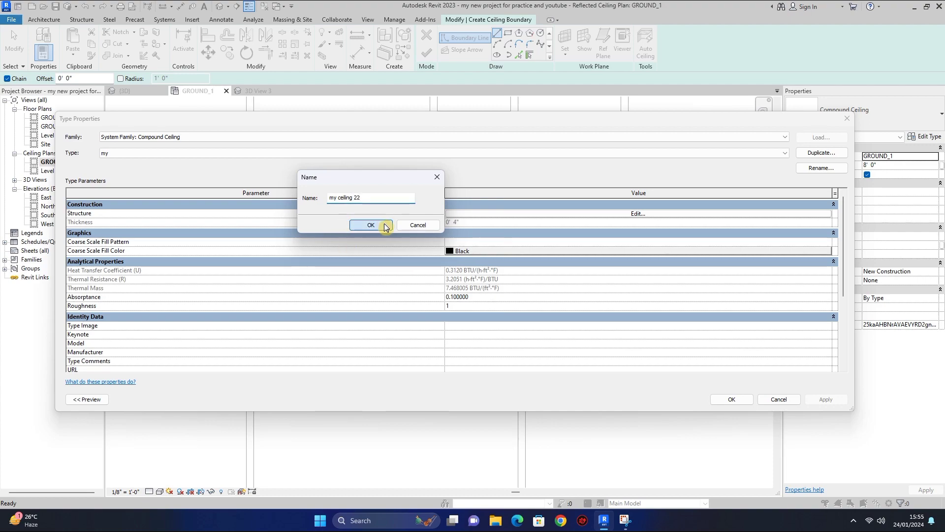
click(603, 214)
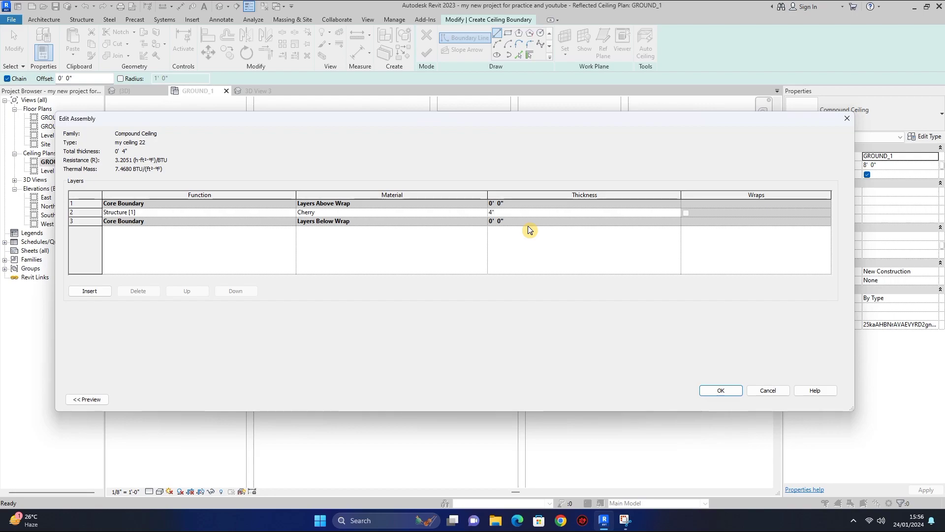
- Give the 4" structure layer the Cherry wood material
click(484, 216)
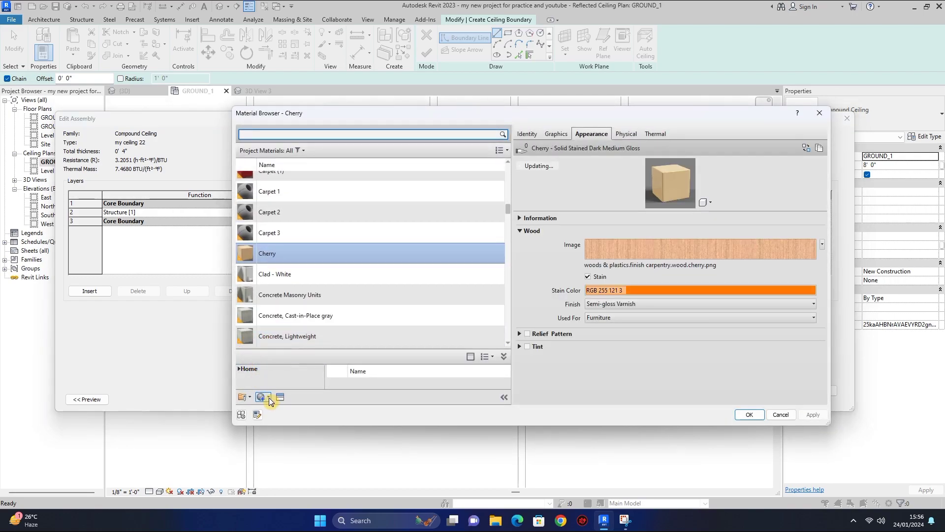
click(270, 399)
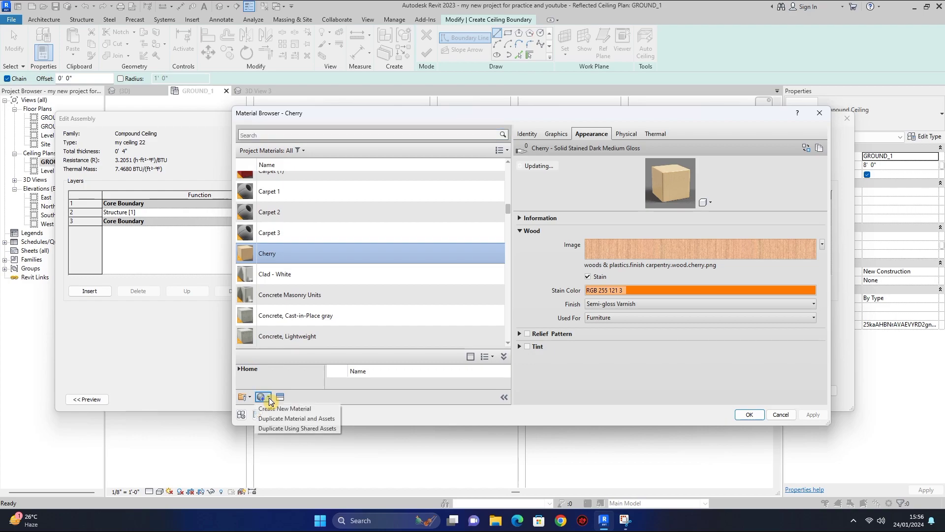
click(278, 409)
click(300, 151)
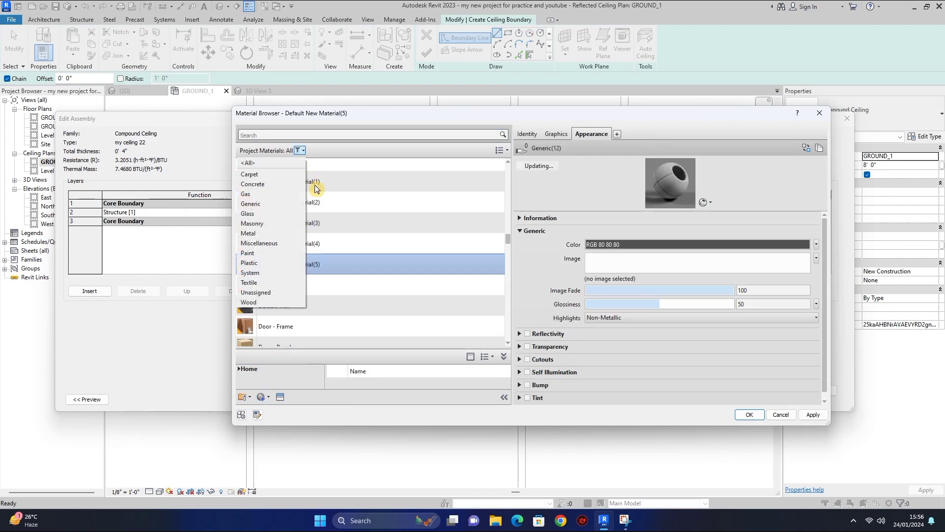
click(249, 302)
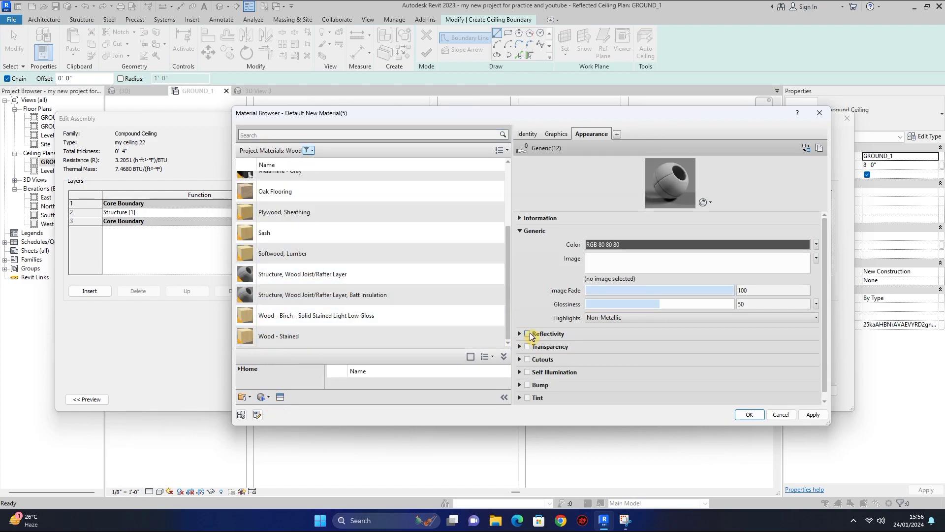
drag(509, 306, 509, 241)
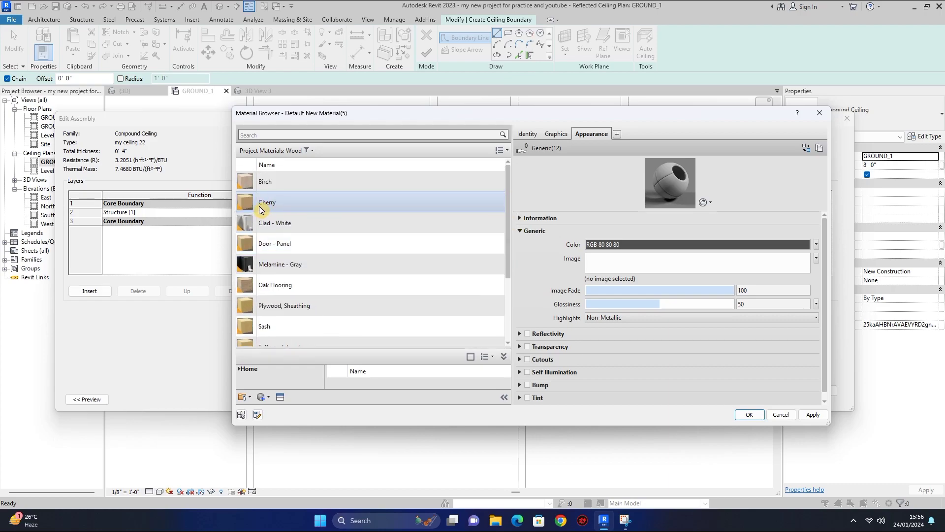
double_click(258, 210)
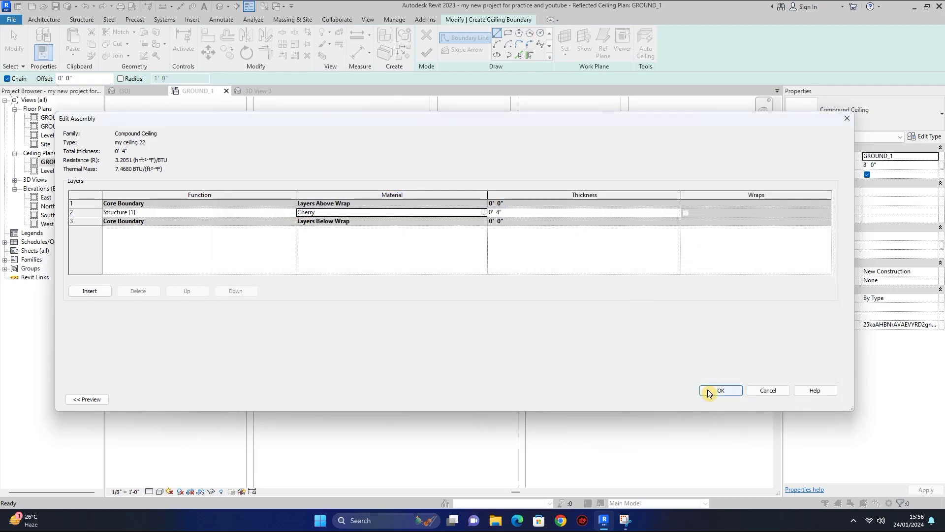
click(710, 393)
- Sketch a rectangular ceiling boundary spanning the drawing room corners
click(718, 401)
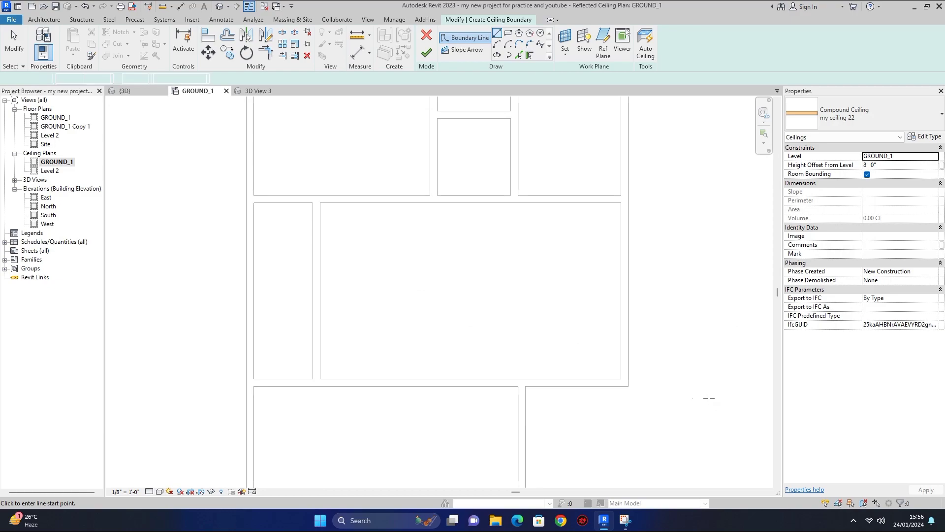
click(508, 34)
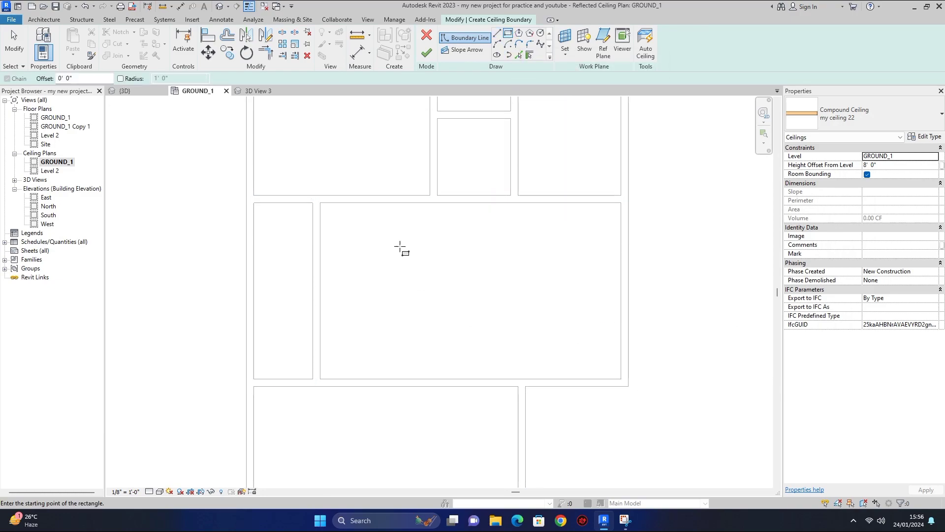
click(321, 202)
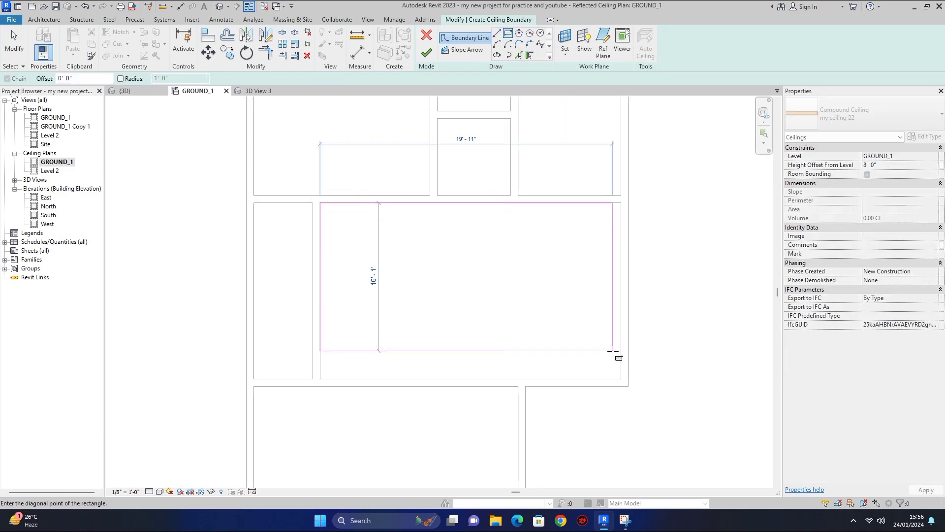
click(624, 382)
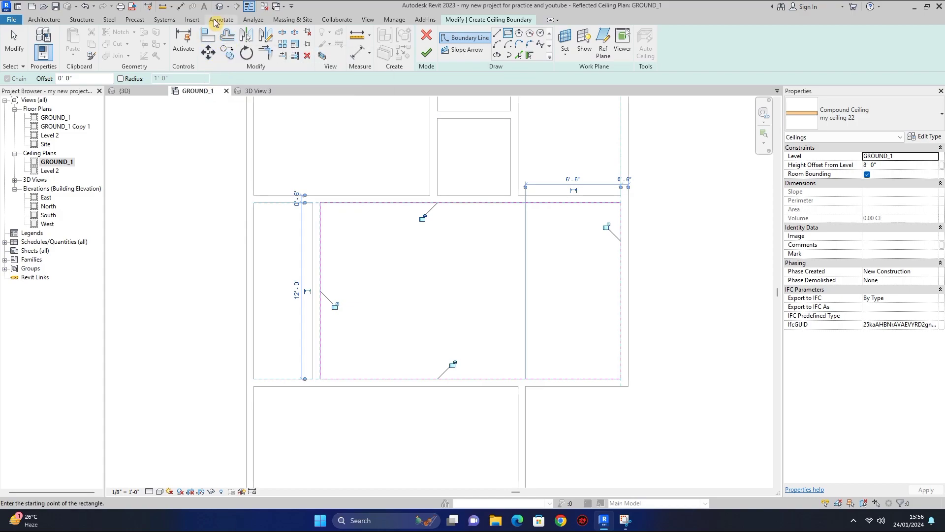
- Add an inner boundary loop offset 1' 6" inward and finish the ceiling
click(230, 43)
text(1' 6)
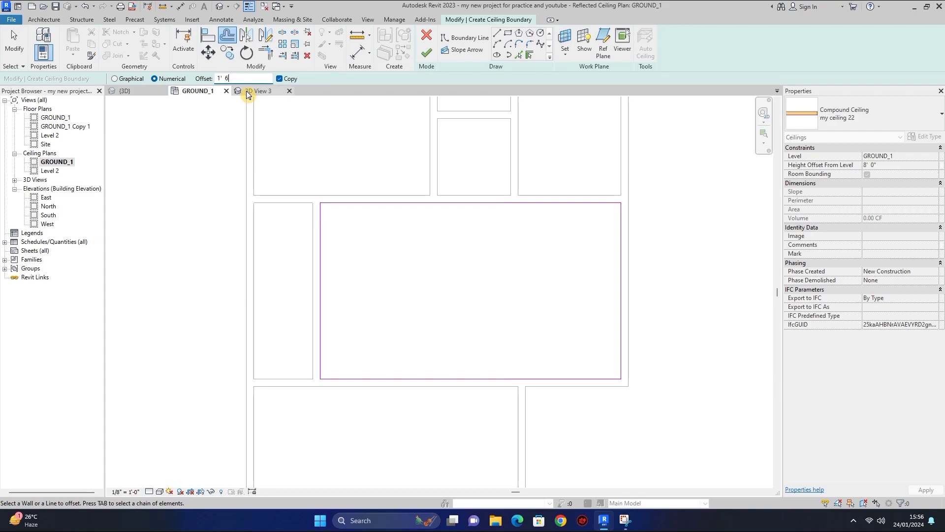
key(BackSpace)
key(BackSpace)
key(BackSpace)
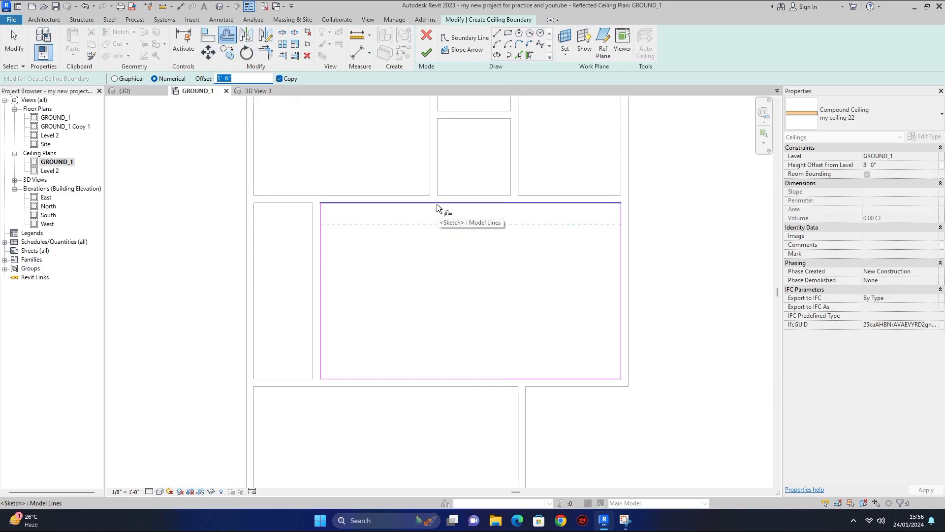
key(Escape)
key(o)
key(f)
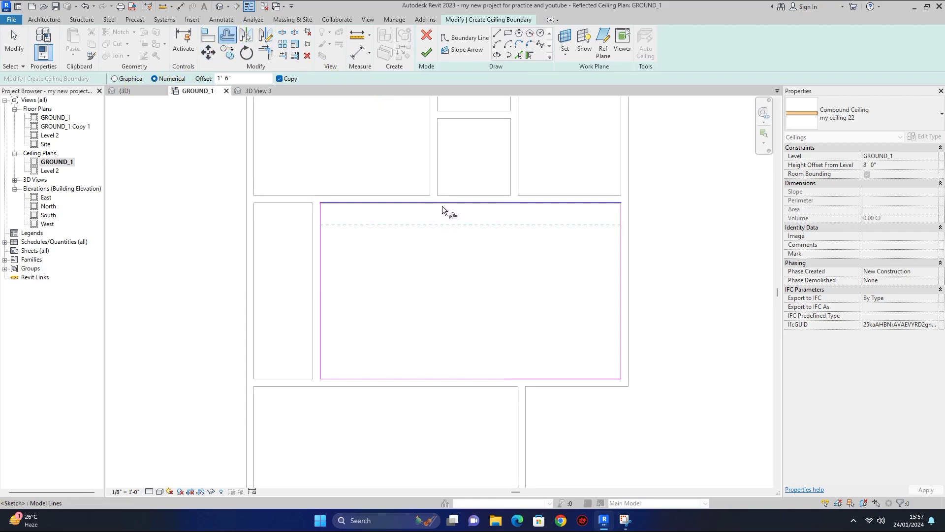
key(Tab)
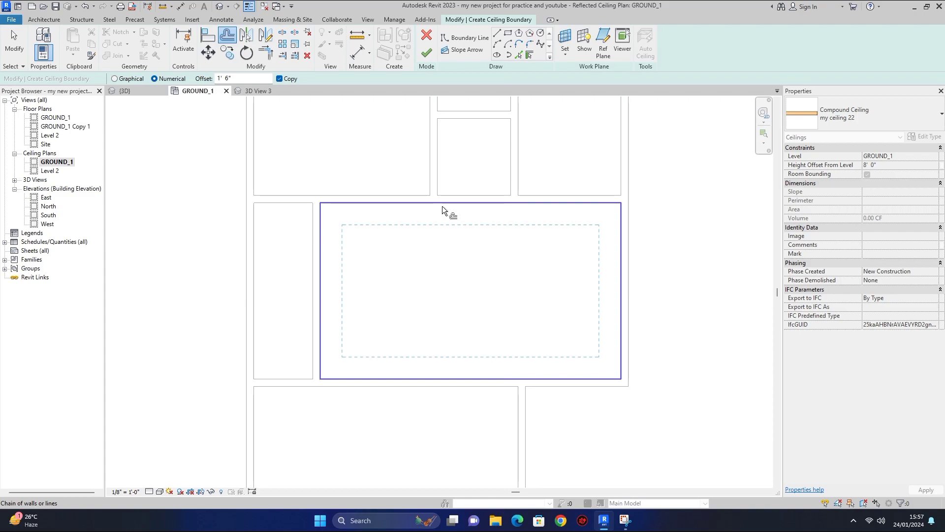
click(442, 205)
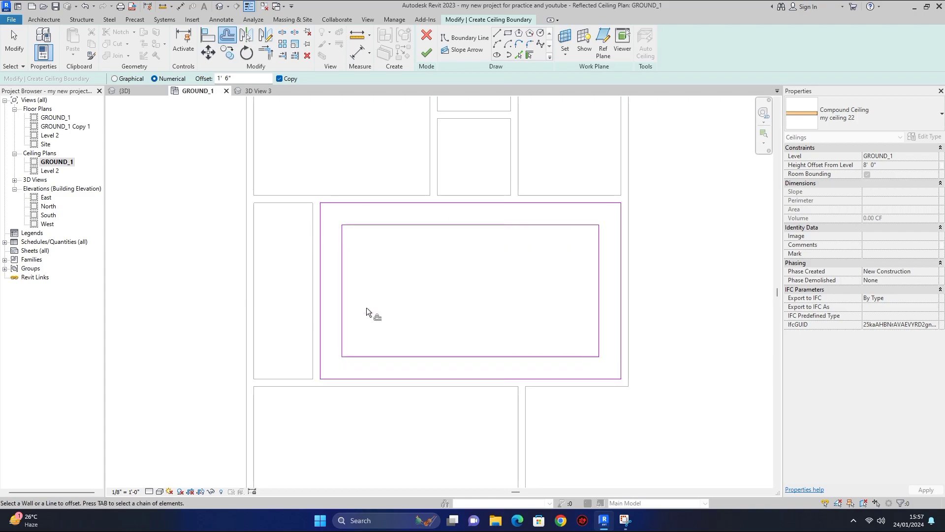
click(426, 52)
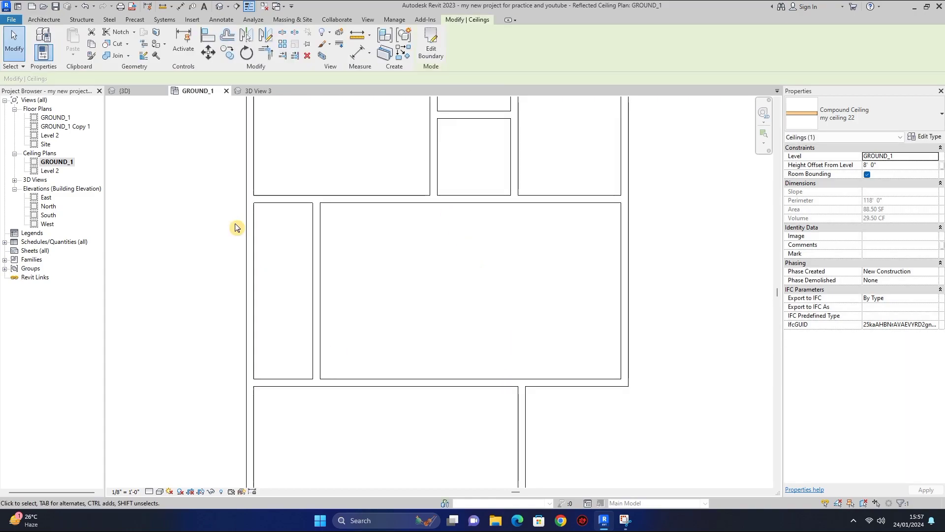
click(259, 91)
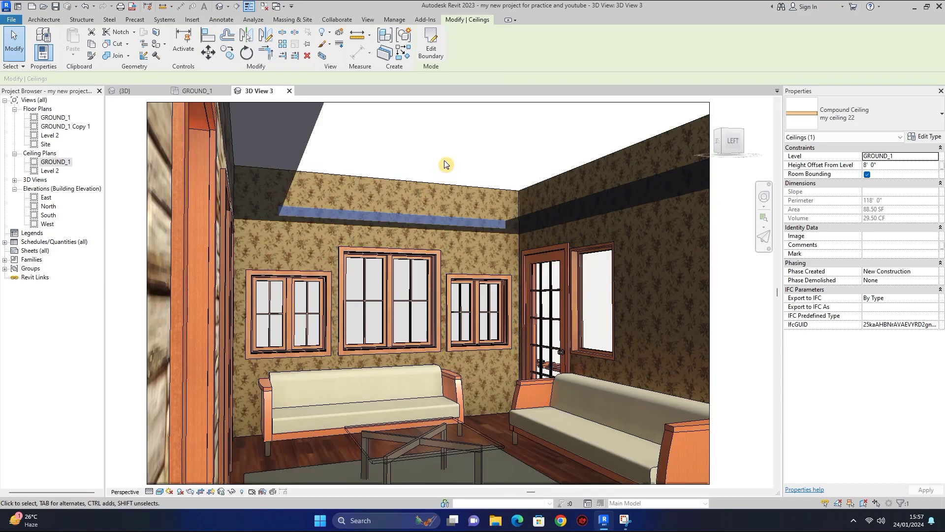
key(Escape)
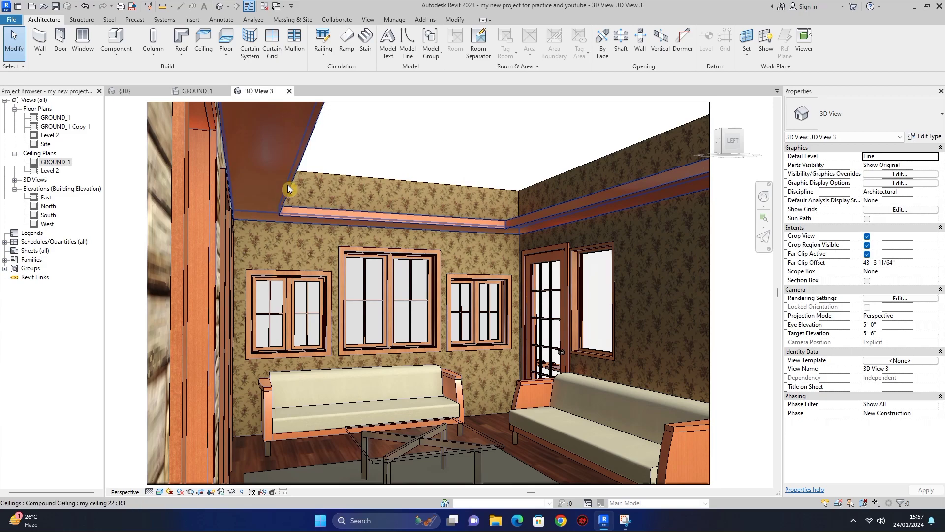
click(283, 211)
click(392, 148)
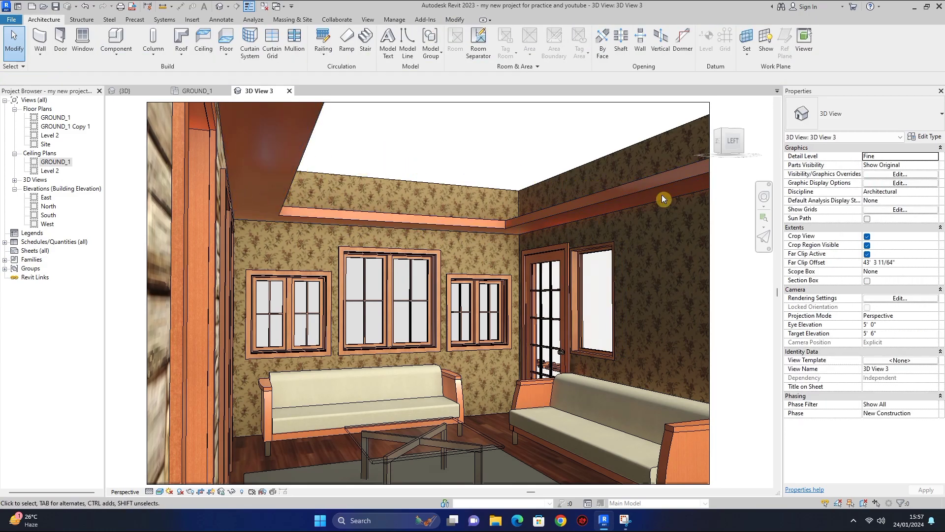
click(199, 92)
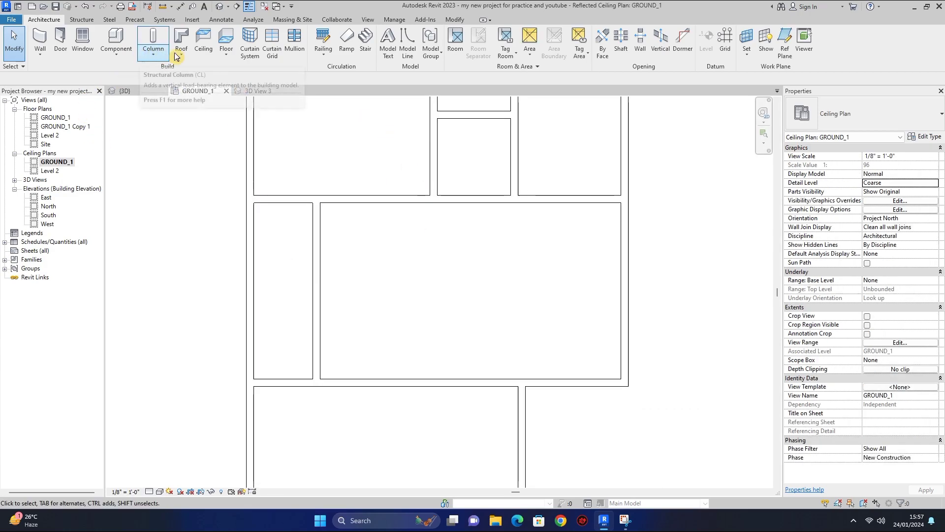
- Start another sketched ceiling and make its Cherry structure layer 3" thick
click(208, 50)
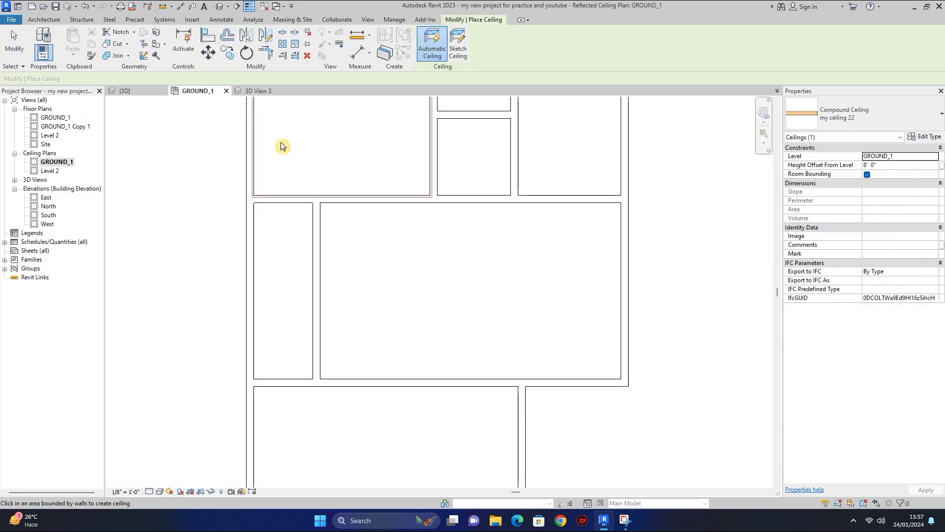
click(457, 50)
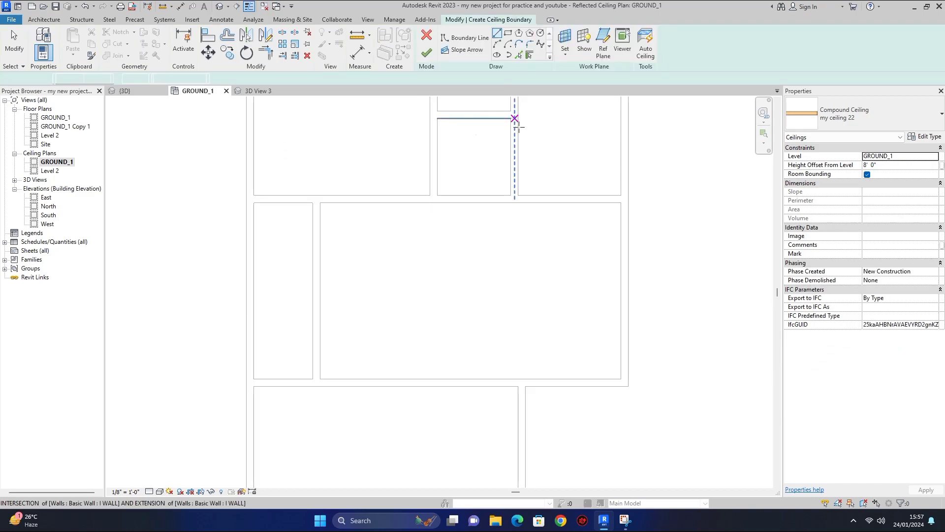
click(930, 140)
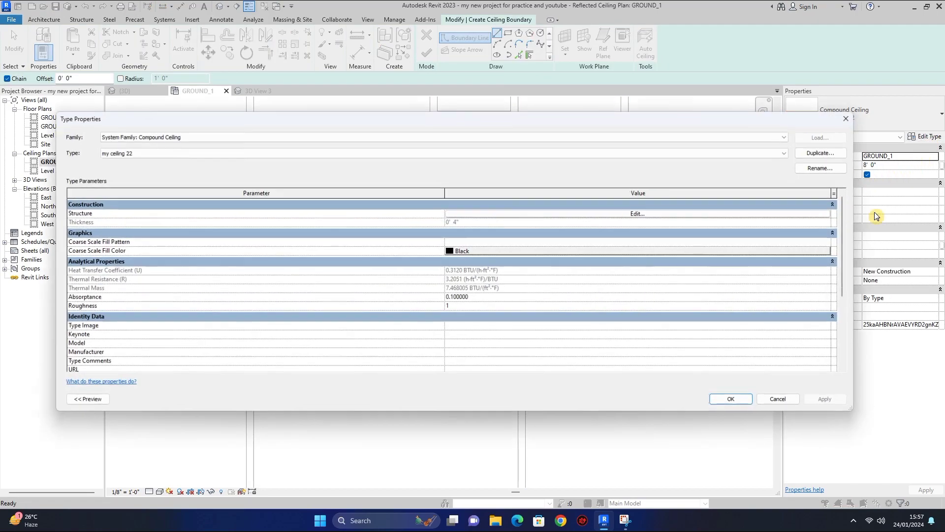
click(631, 211)
click(523, 212)
text(3")
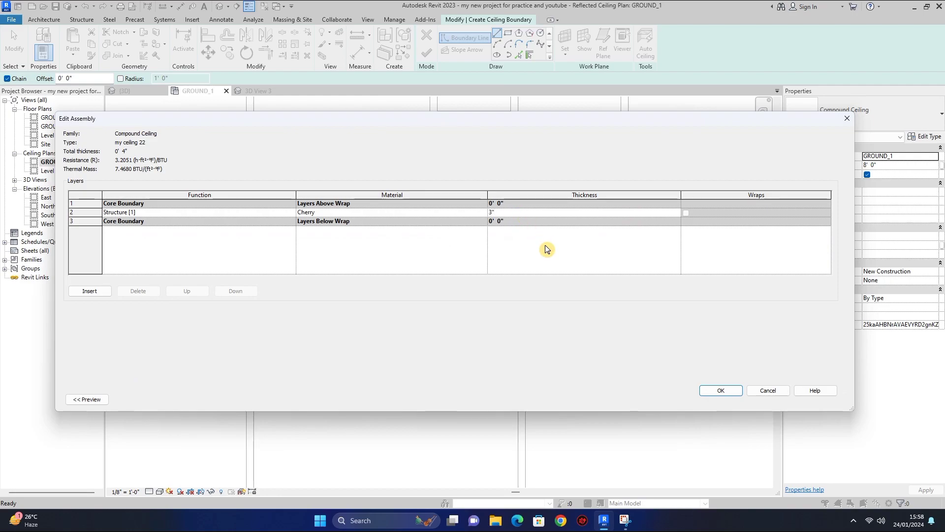
key(Return)
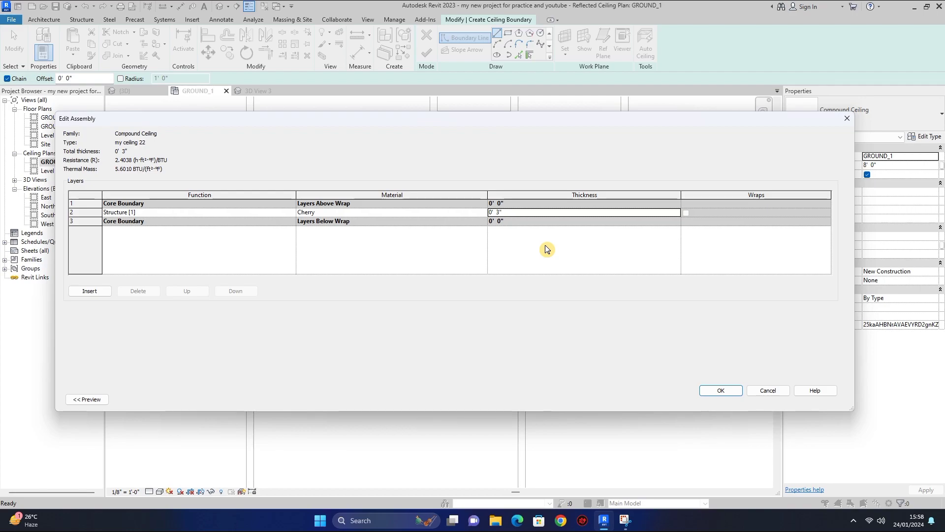
click(737, 391)
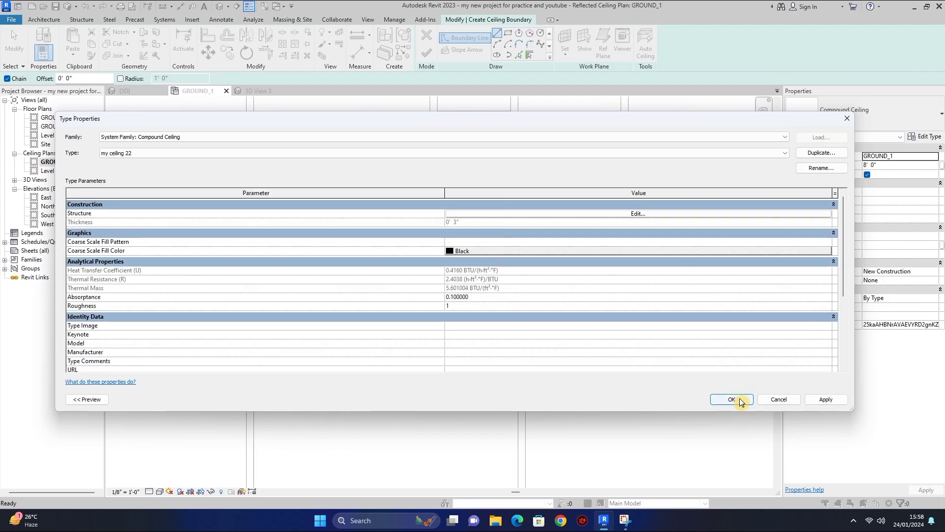
- Confirm the type change and set the ceiling's height offset to 8' 3"
click(741, 401)
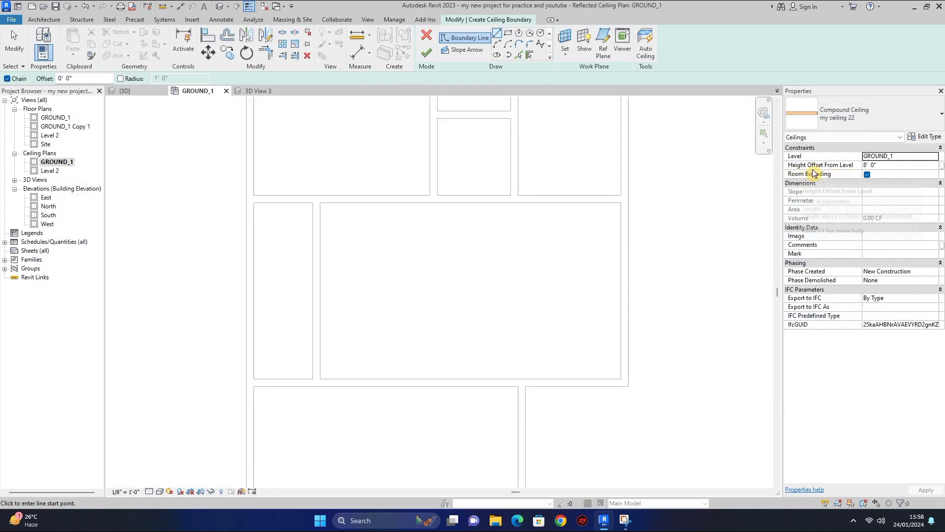
click(888, 165)
text(3)
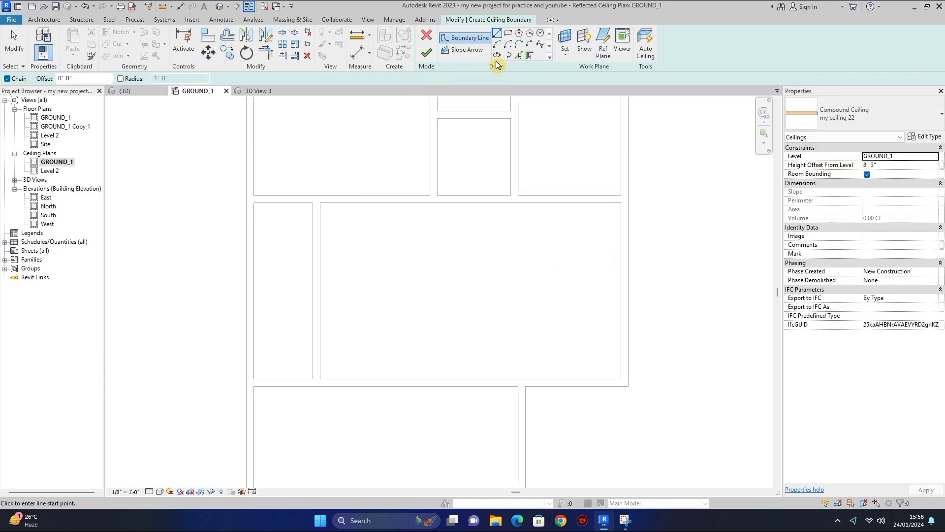
click(507, 33)
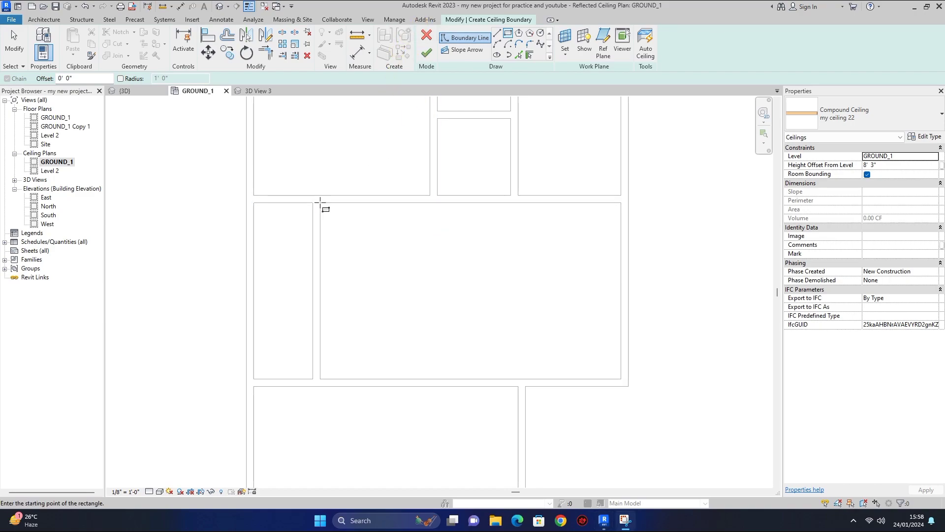
- Draw a rectangular boundary between opposite corners of the drawing room
click(320, 203)
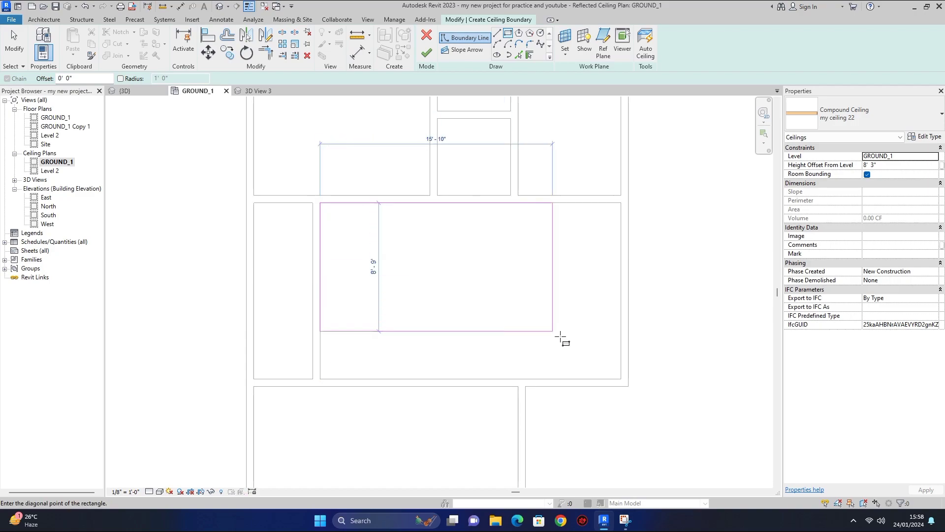
click(621, 379)
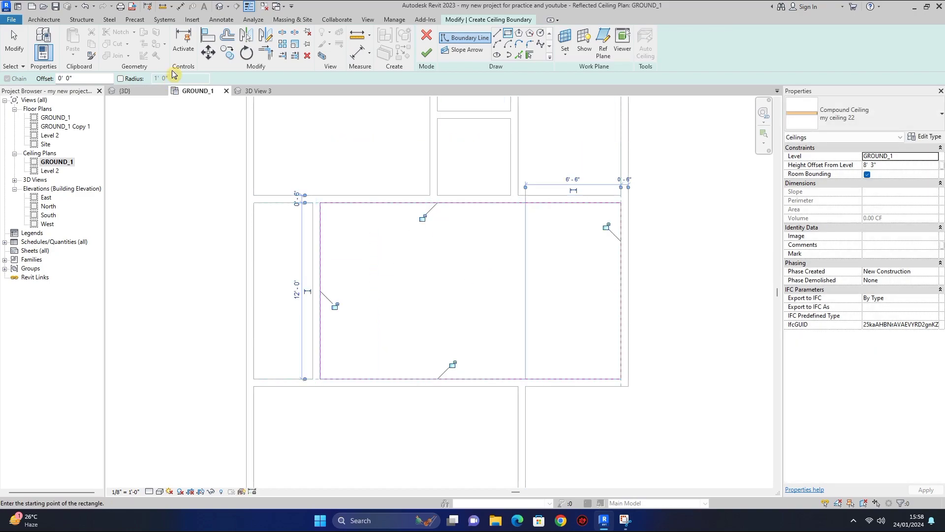
click(227, 35)
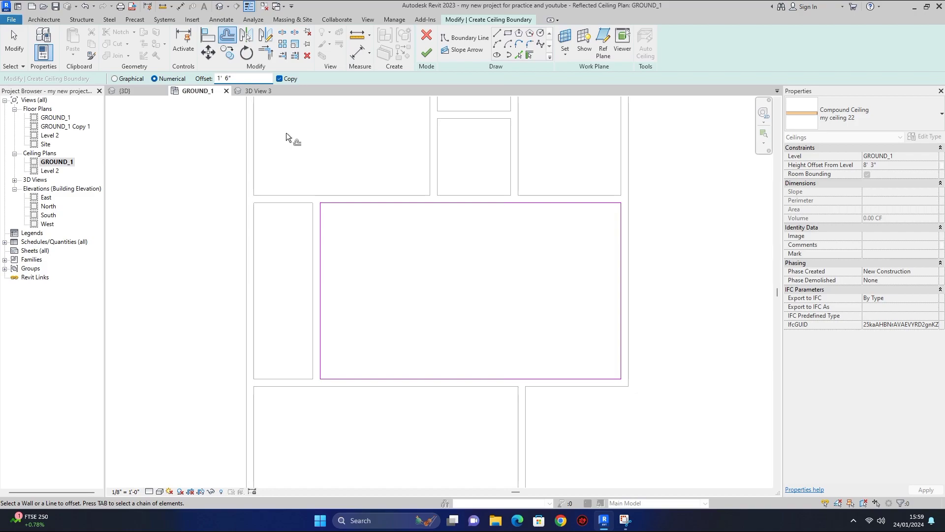
- Offset the whole boundary loop 3' inward and finish the raised ceiling
key(BackSpace)
key(BackSpace)
key(BackSpace)
key(BackSpace)
key(BackSpace)
text(3)
key(Tab)
click(470, 205)
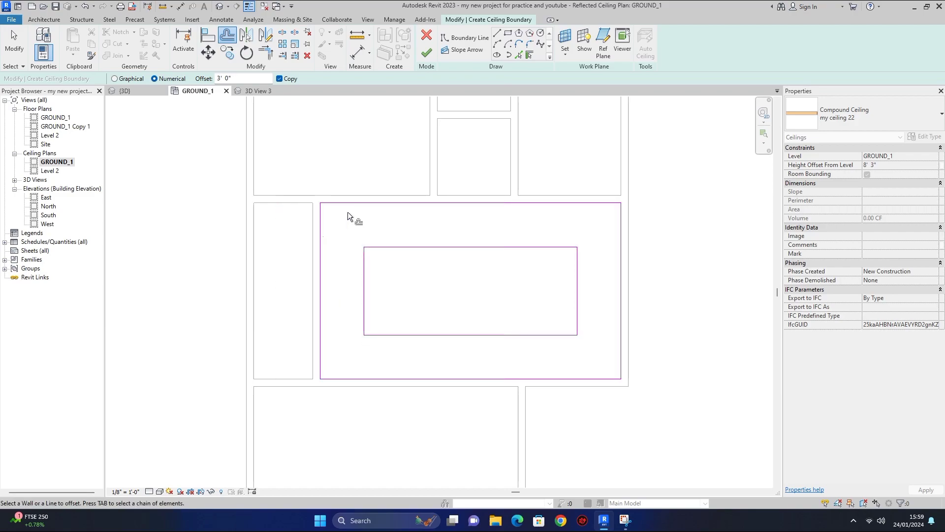
click(427, 54)
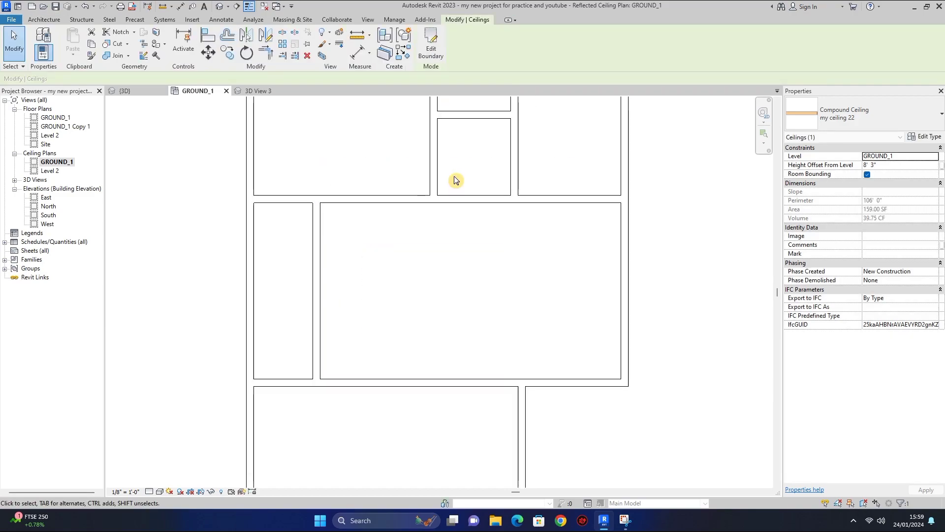
- In 3D View 3, select the raised 8' 3" ceiling and reopen its boundary sketch
click(260, 91)
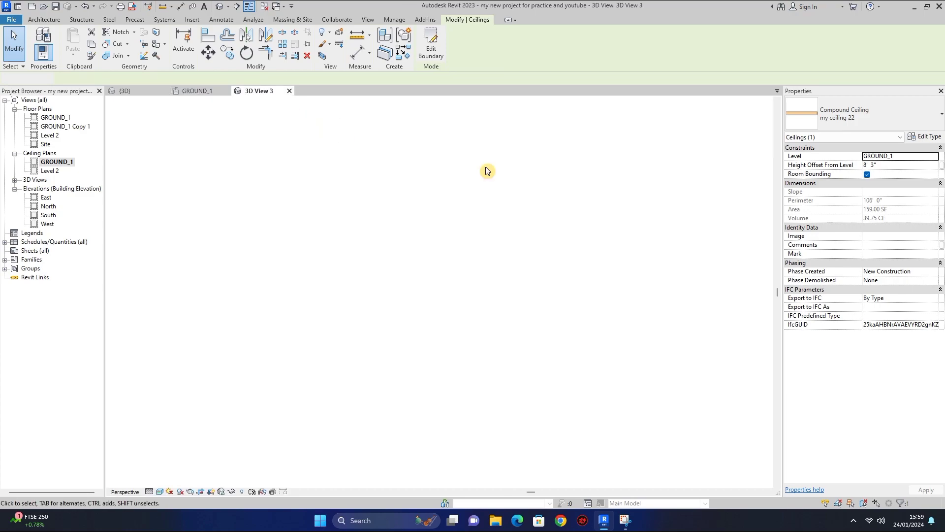
key(Escape)
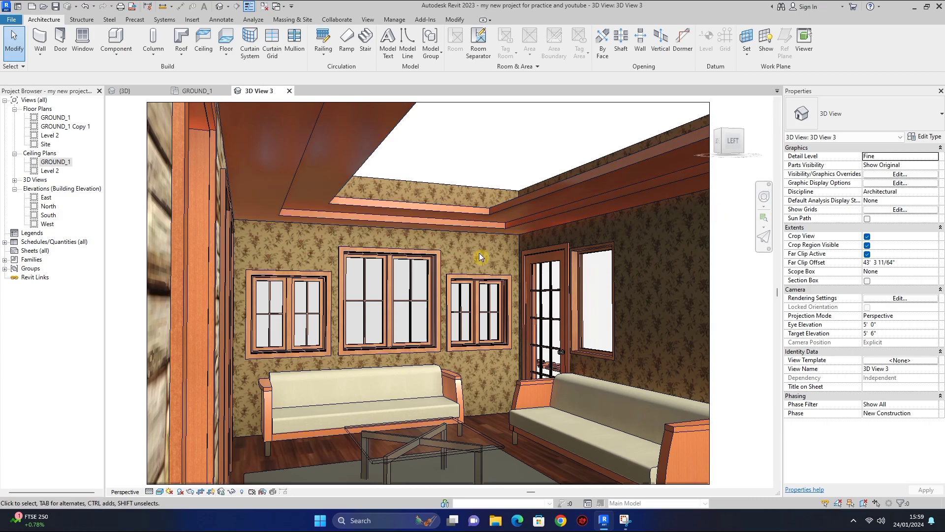
click(533, 237)
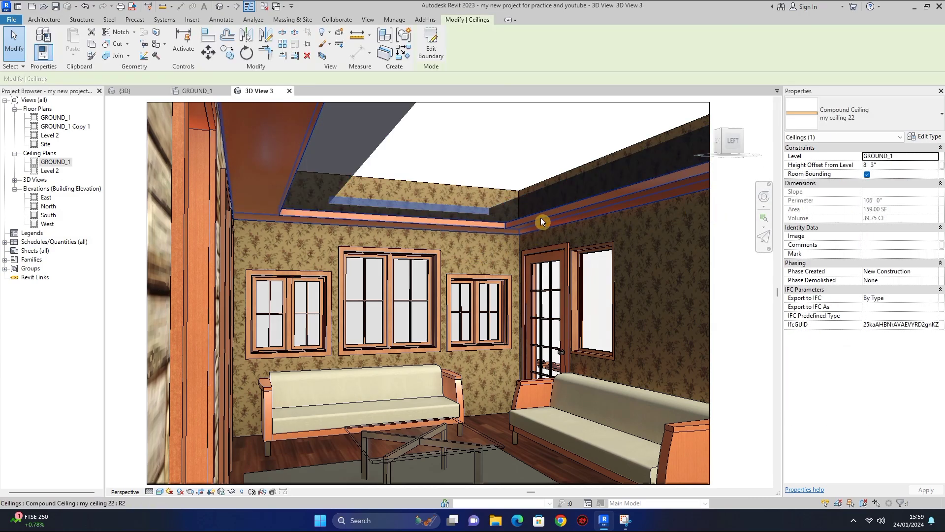
key(Escape)
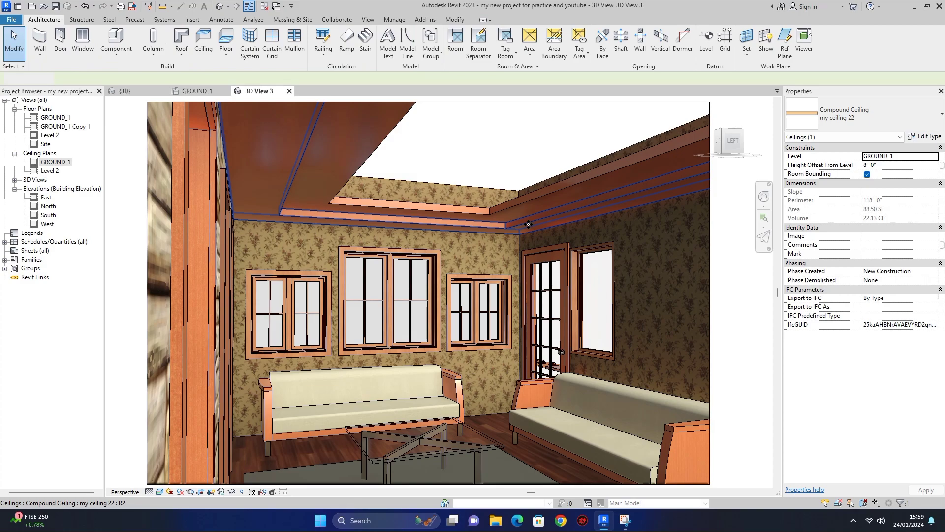
click(529, 205)
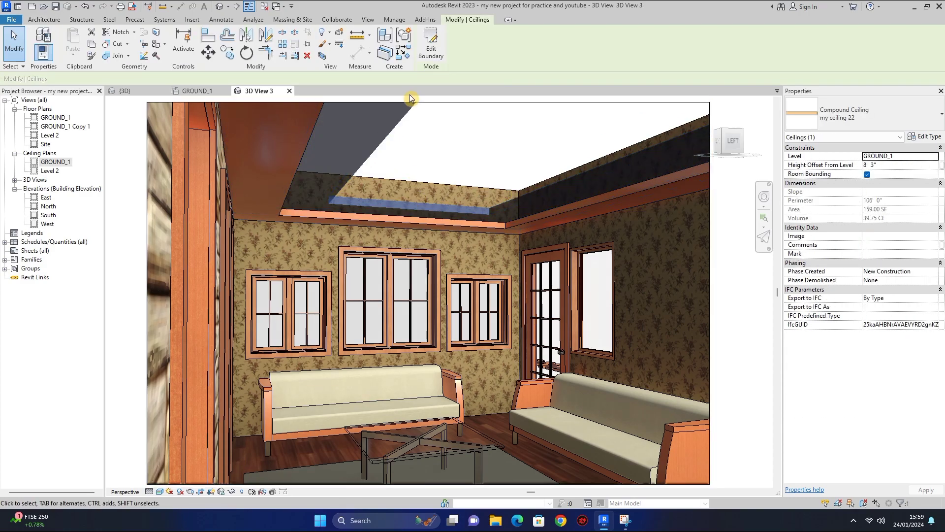
click(428, 52)
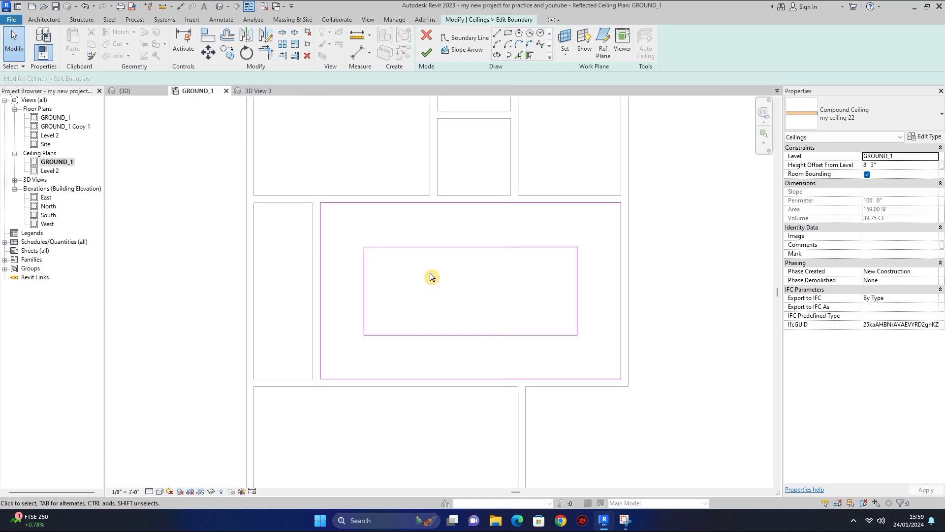
- Delete the left edge of the inner boundary loop
click(497, 33)
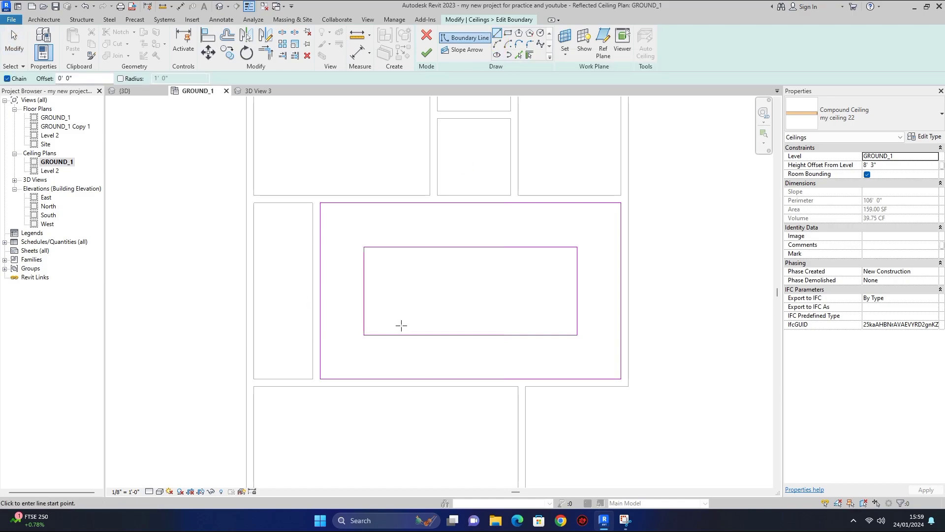
key(Escape)
key(Escape)
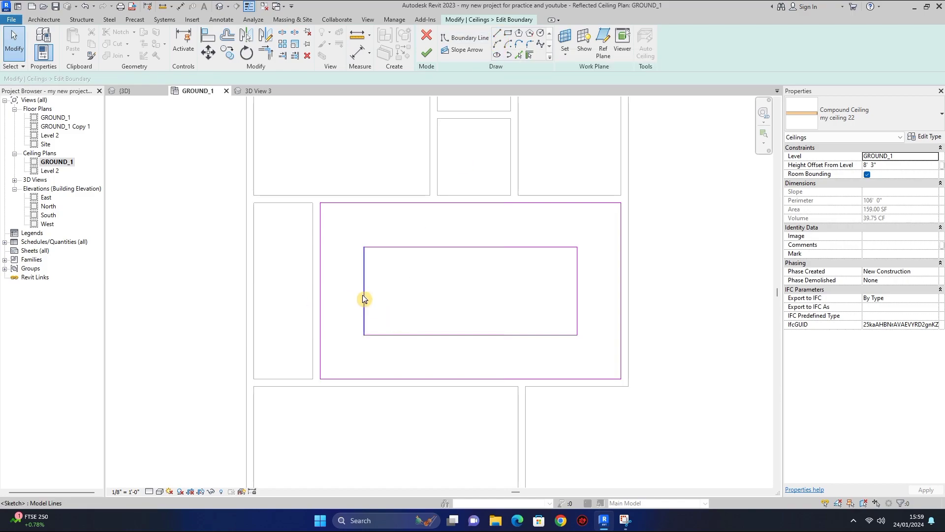
click(363, 298)
key(Delete)
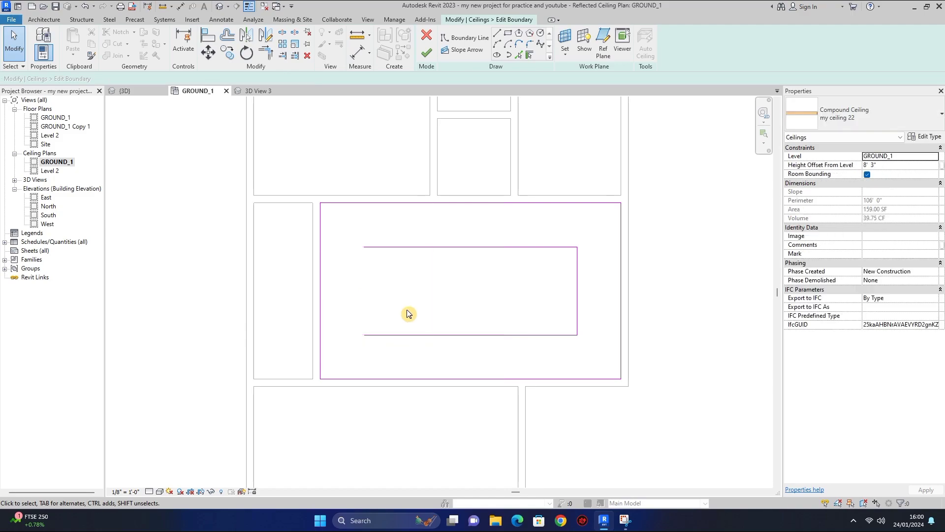
- Begin a new left edge from the top-left corner, abandoning an overlong 362 line
click(497, 32)
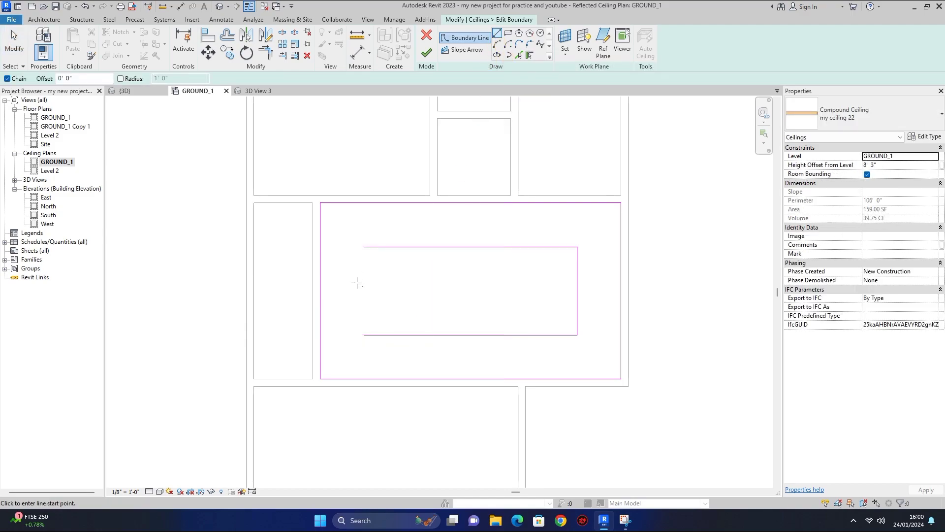
click(364, 247)
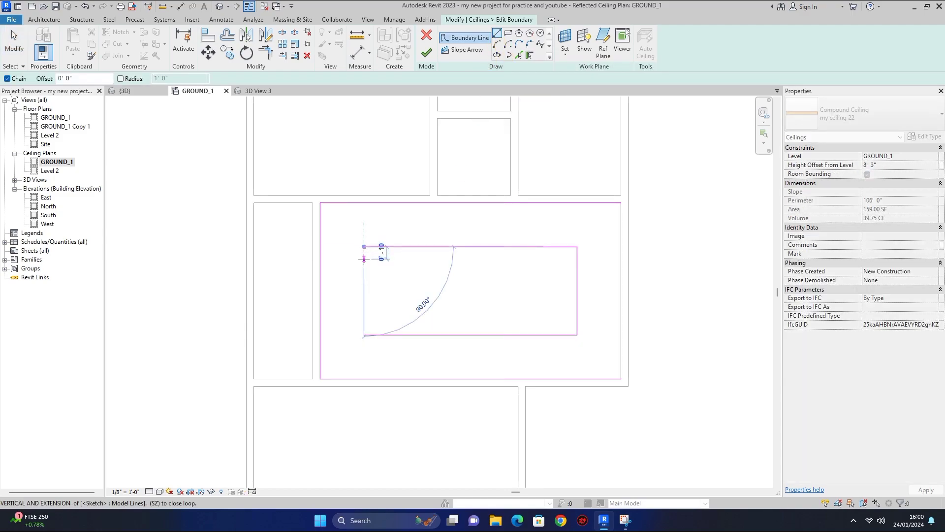
text(3)
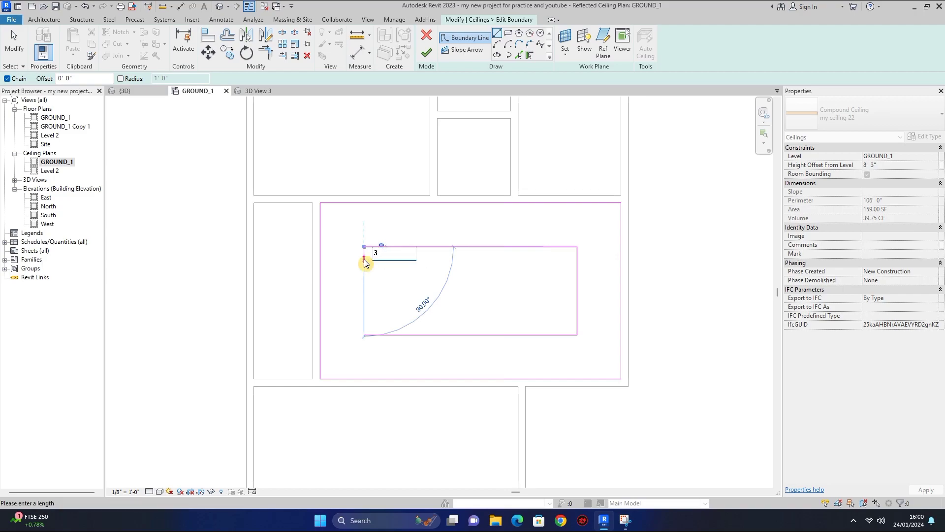
text(62)
key(Return)
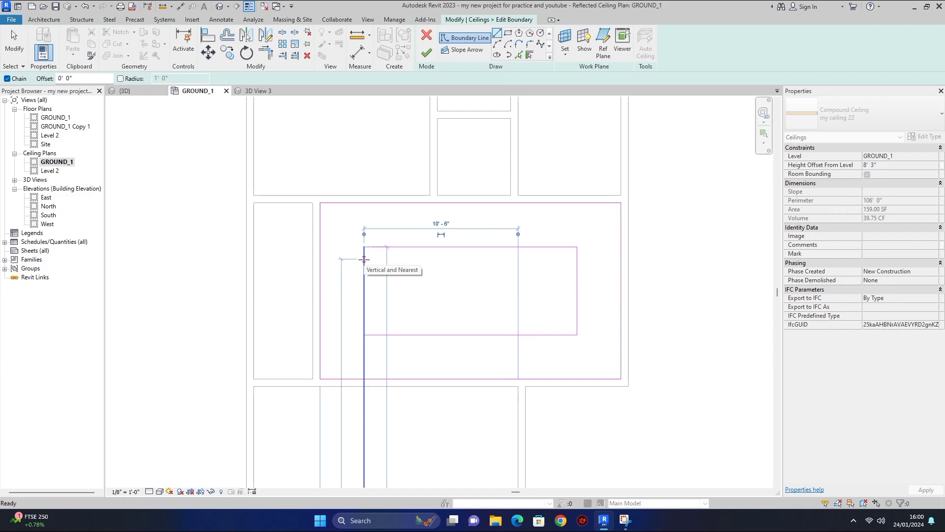
key(Escape)
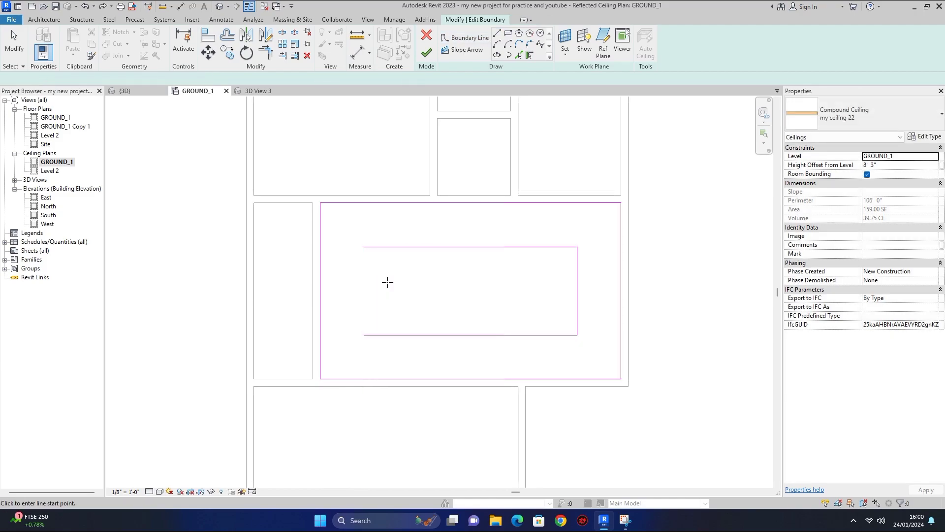
- Draw the first left-side notches using 6" vertical and 1'-0" and 2' horizontal steps
click(363, 247)
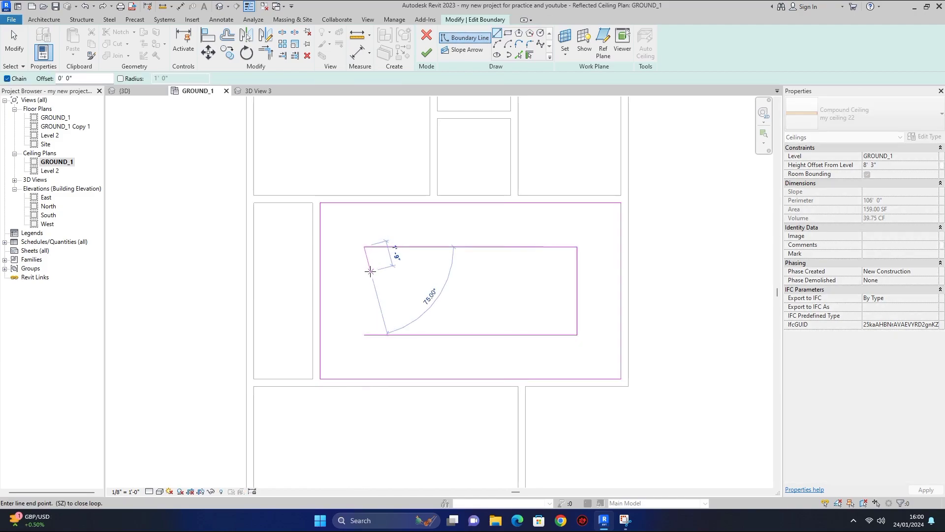
text(6)
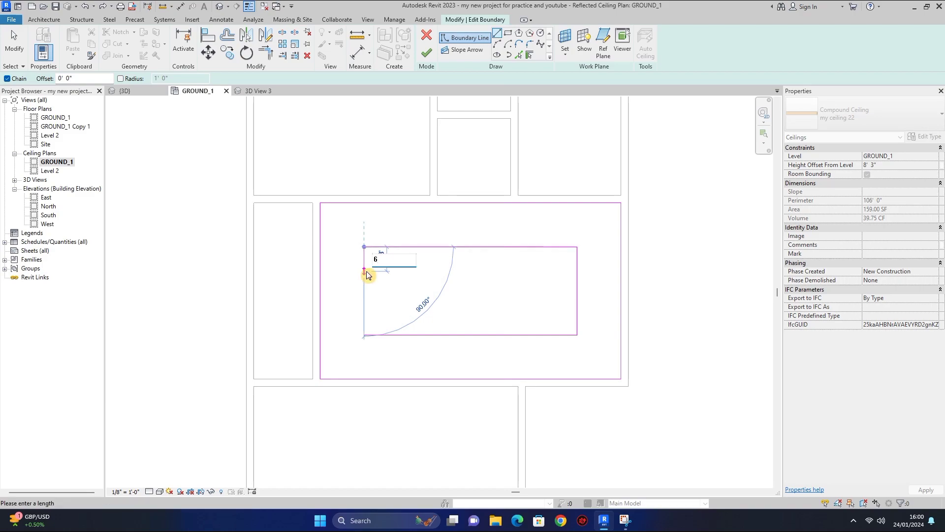
text(')
key(Return)
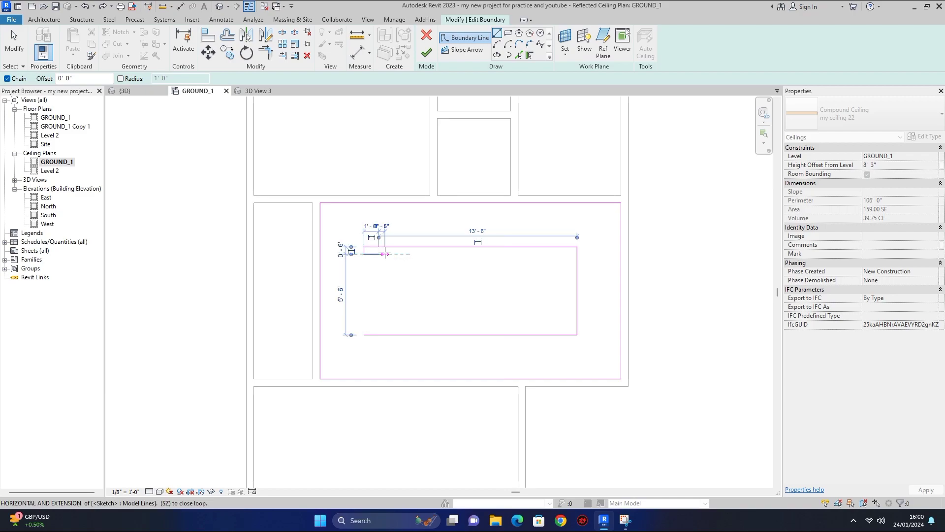
click(379, 254)
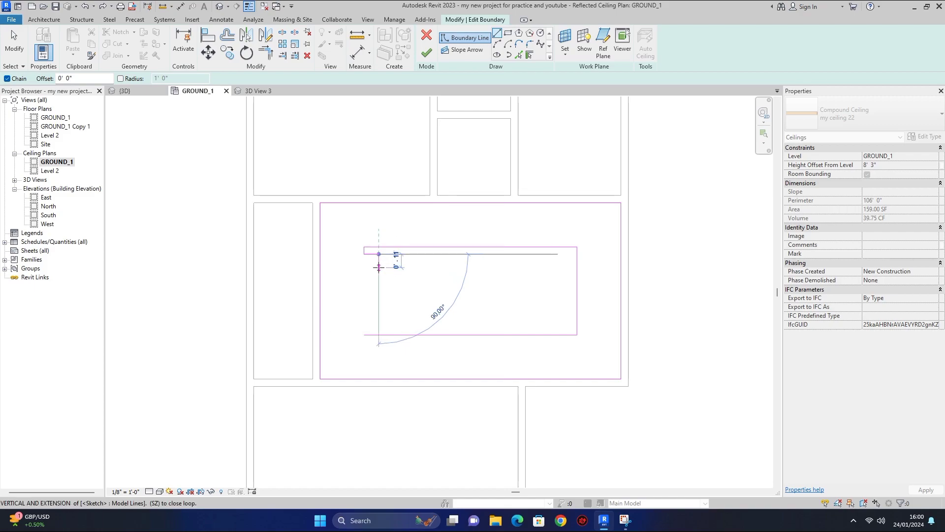
text(6")
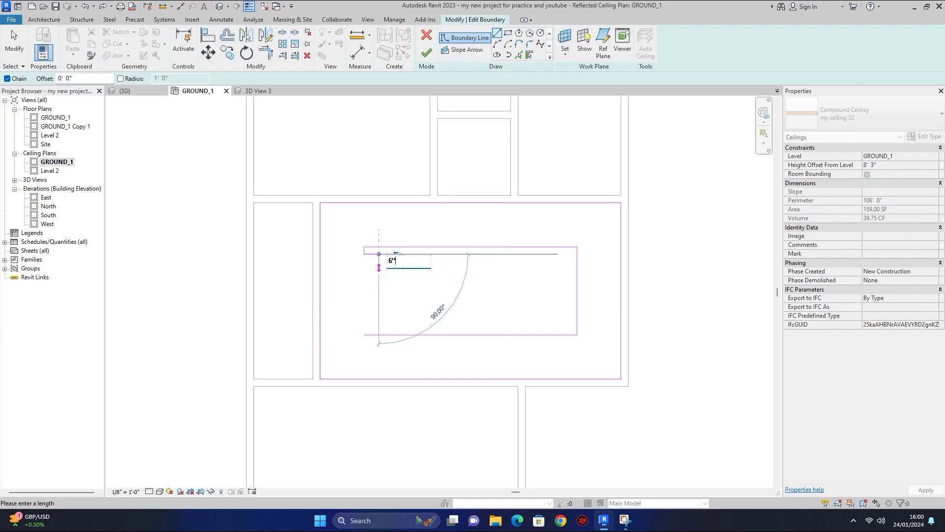
key(Return)
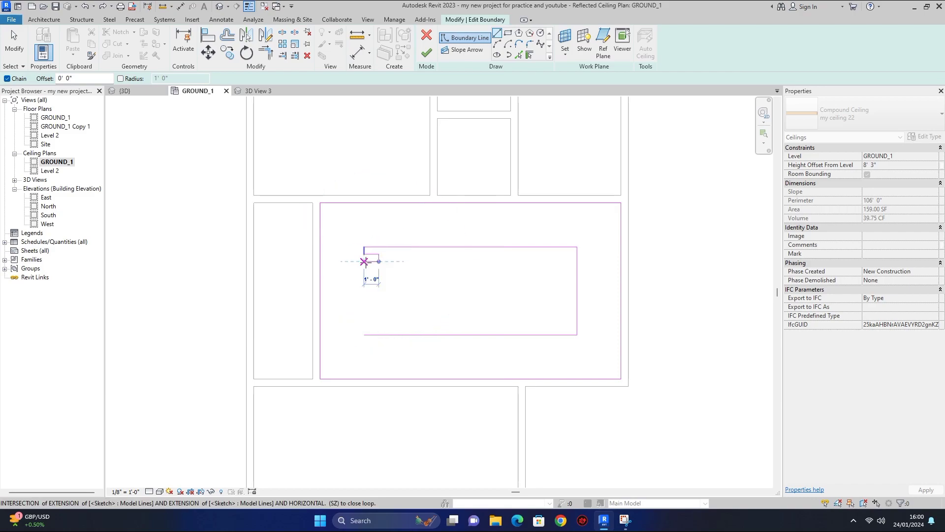
click(364, 262)
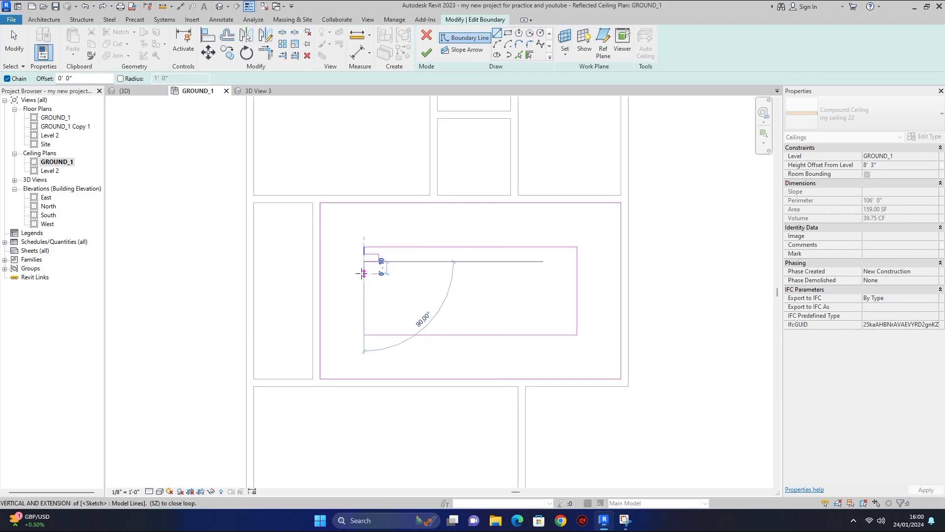
text(6")
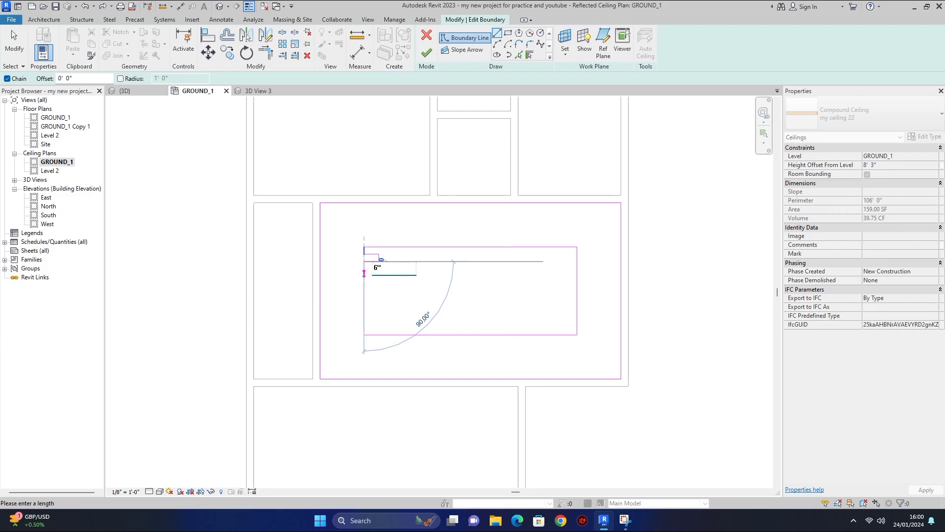
key(Return)
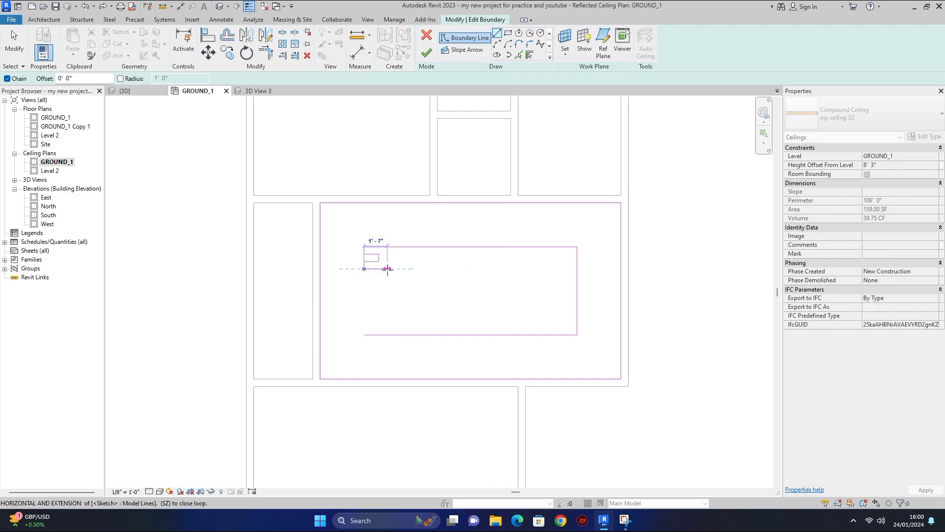
text(2)
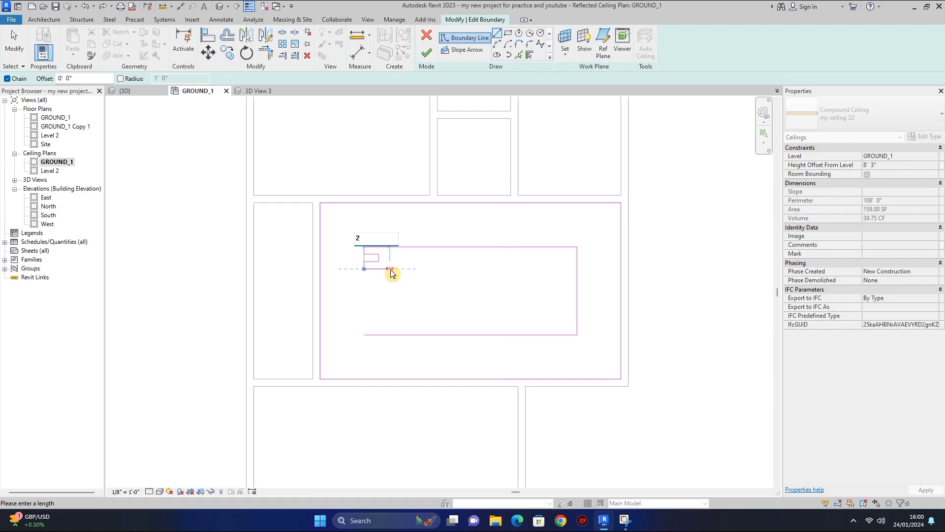
key(Return)
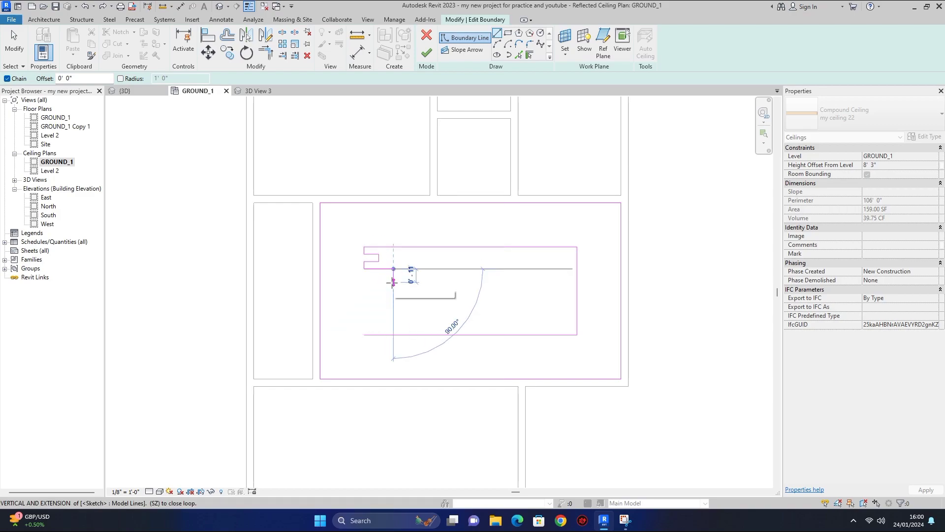
text(6")
key(Return)
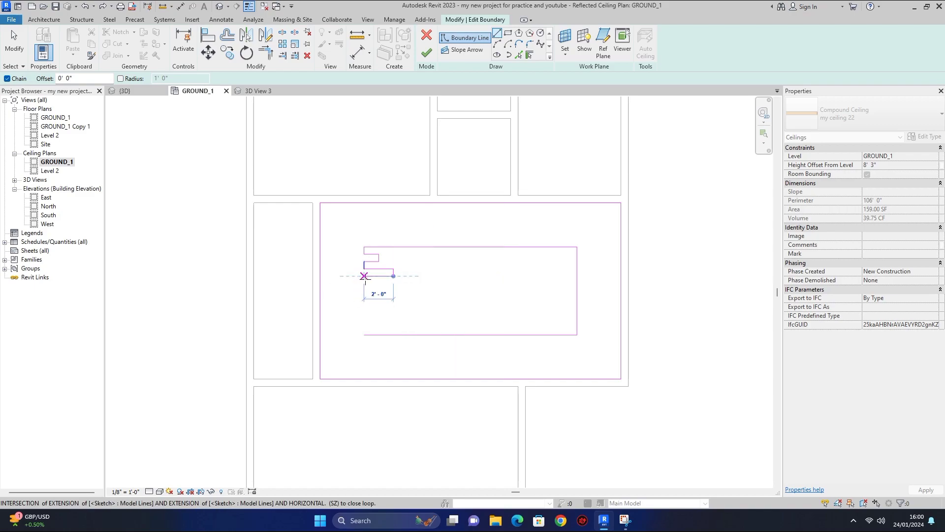
- Finish the stepped left edge with 1' and 3'-0" steps, closing at the bottom-left corner
click(364, 275)
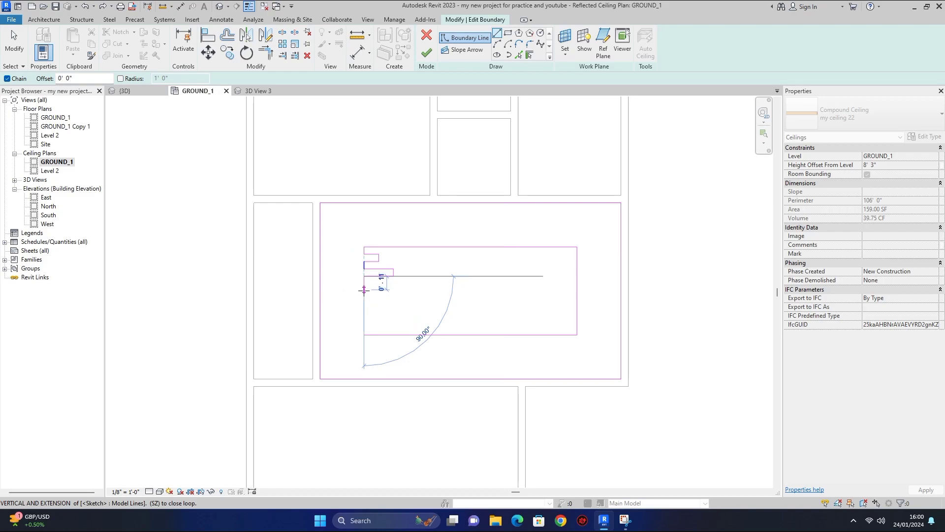
text(1)
key(Return)
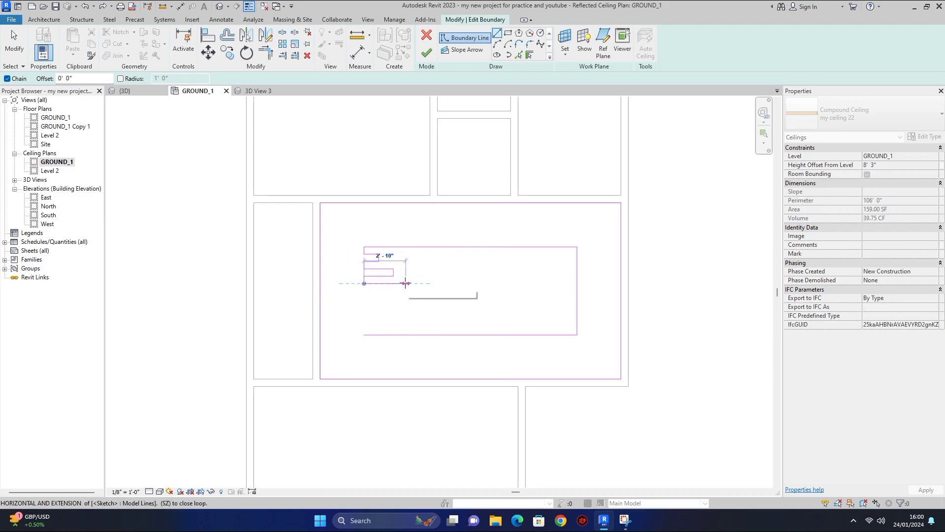
text(3)
click(404, 283)
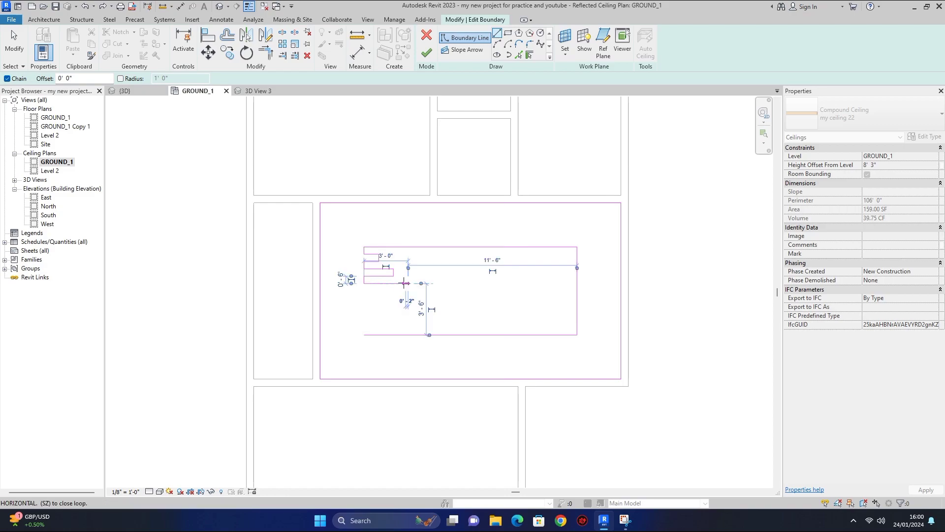
text(6)
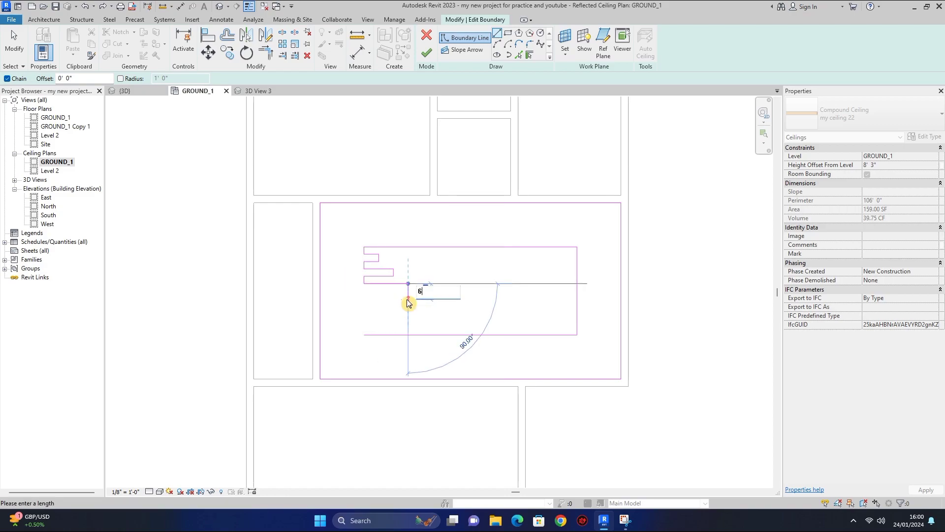
key(Return)
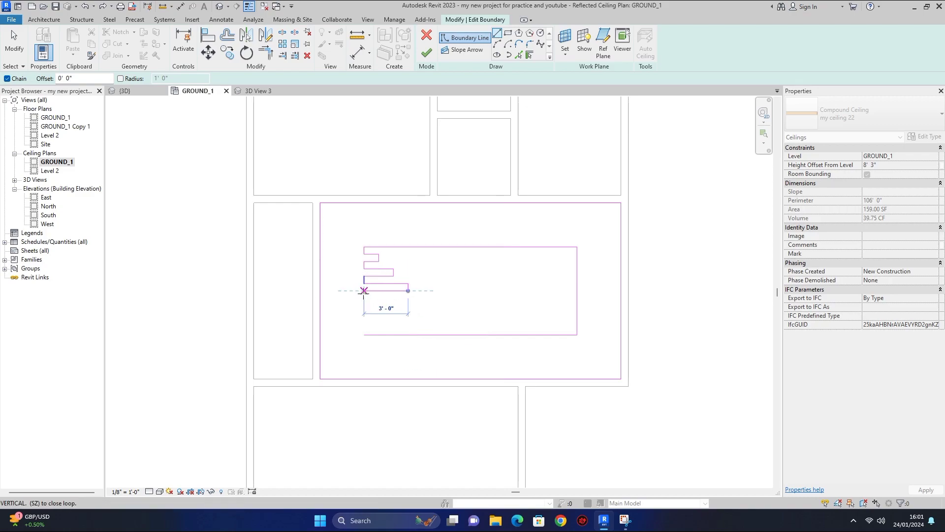
click(364, 290)
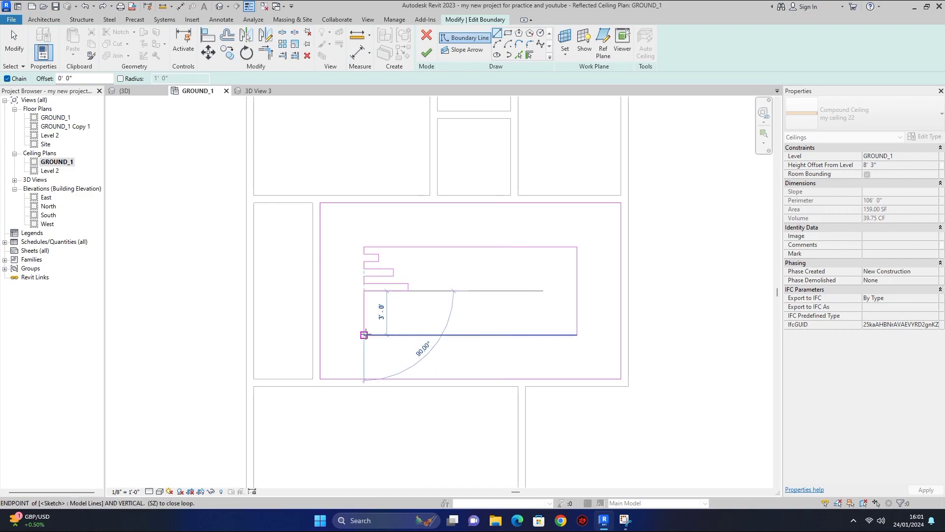
click(364, 335)
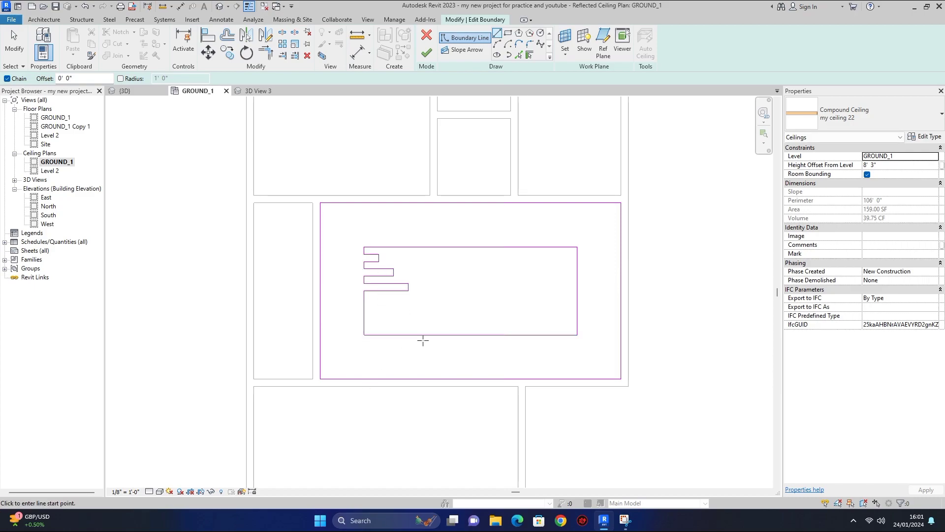
key(Escape)
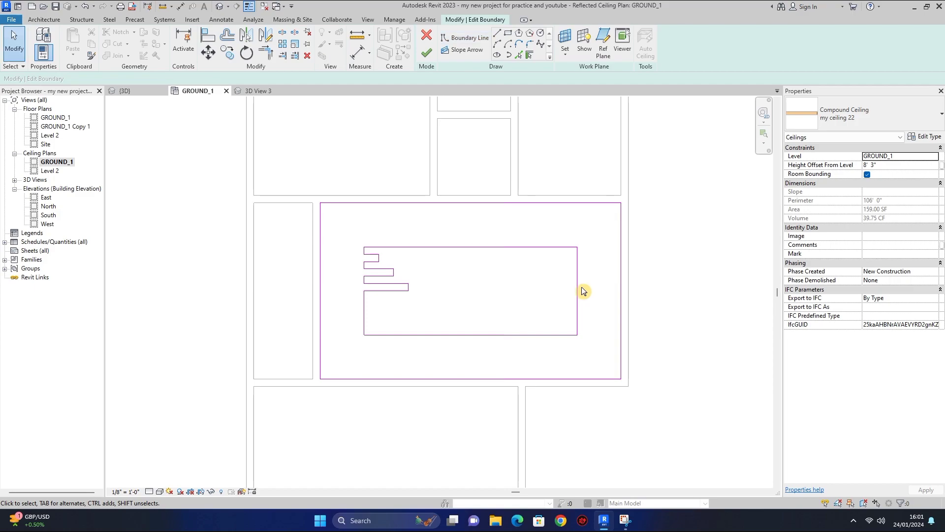
click(575, 291)
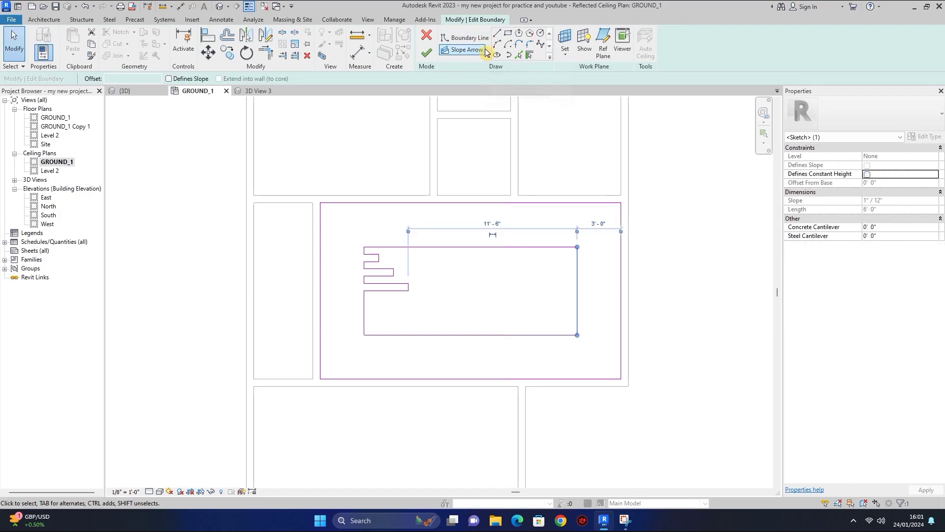
- Replace the right inner edge, starting notches of 6", 1' and 6"
key(Delete)
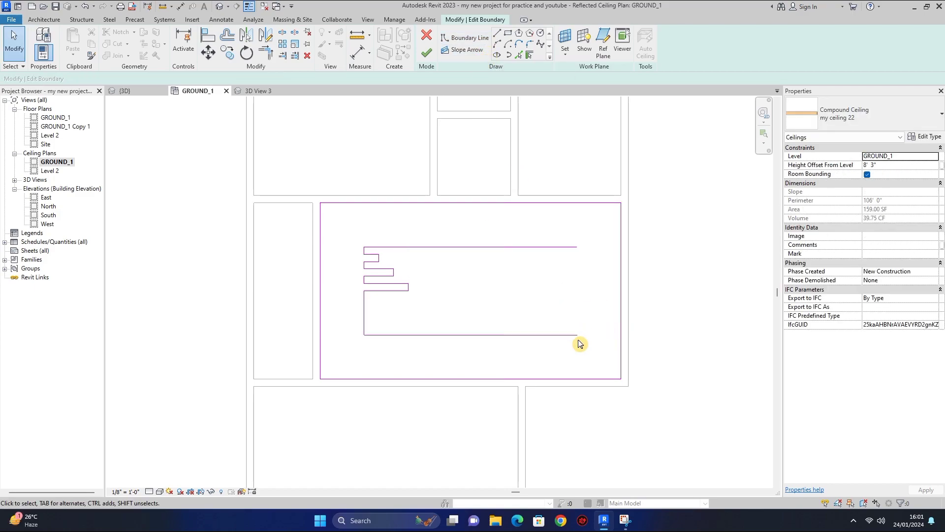
click(499, 39)
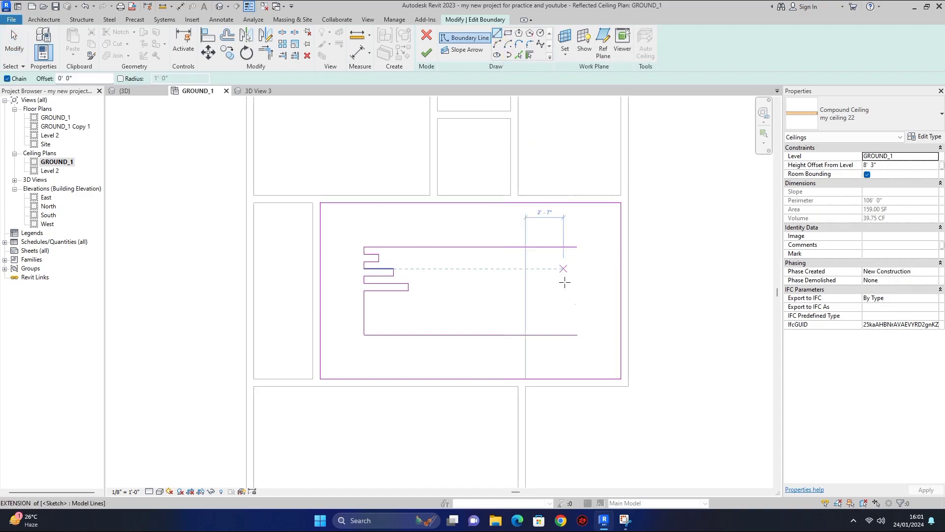
click(577, 247)
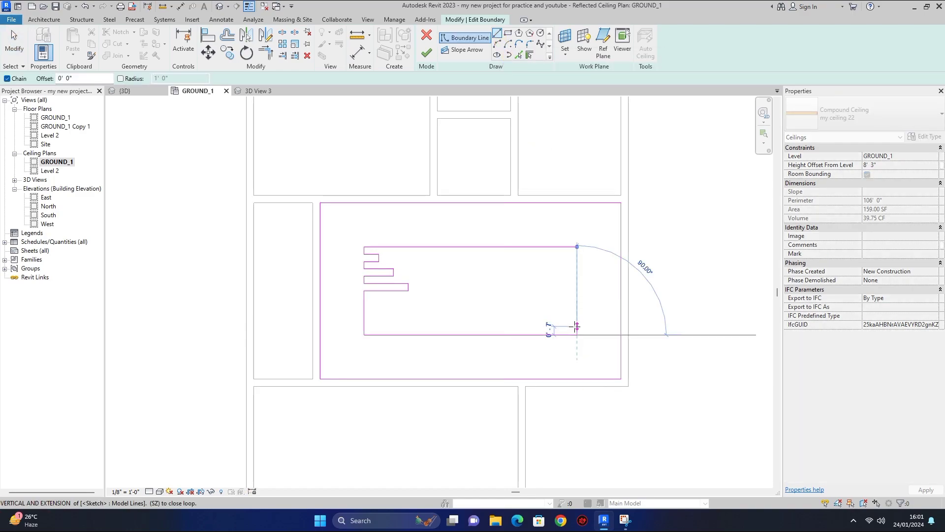
text(6)
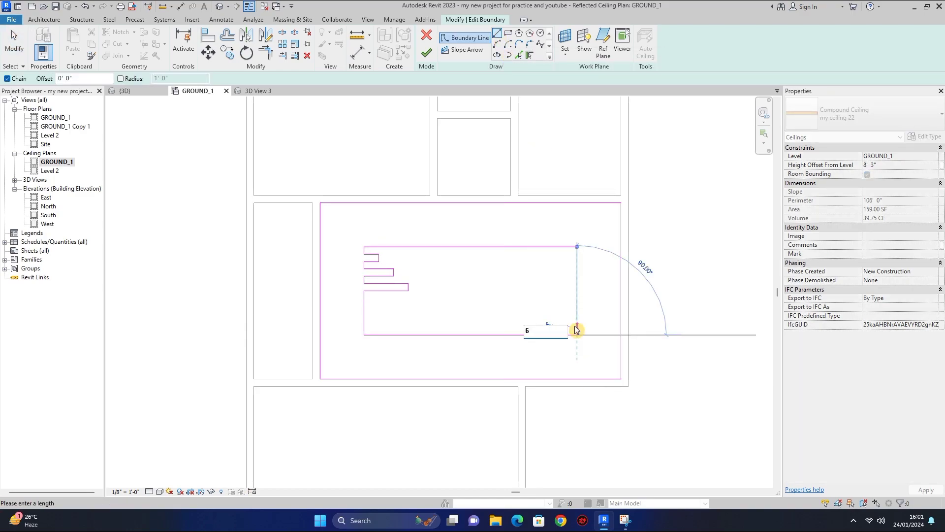
key(Return)
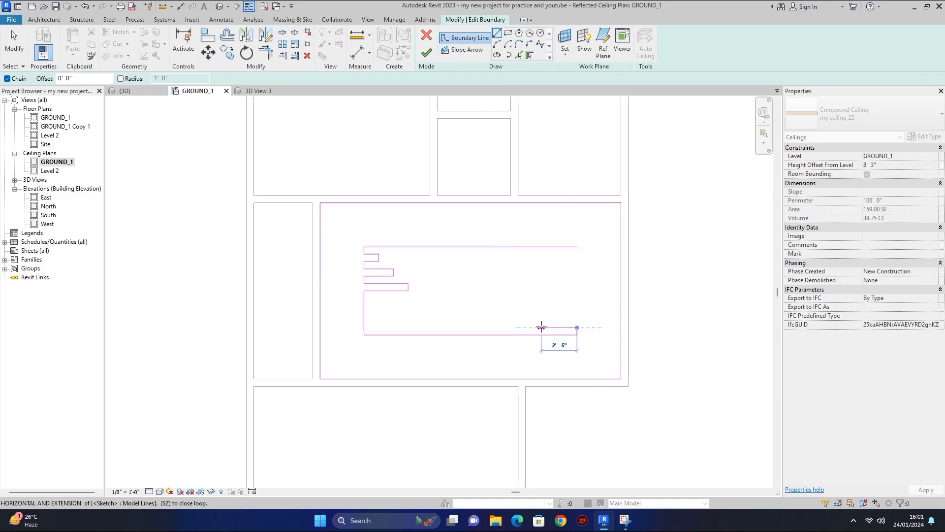
text(1)
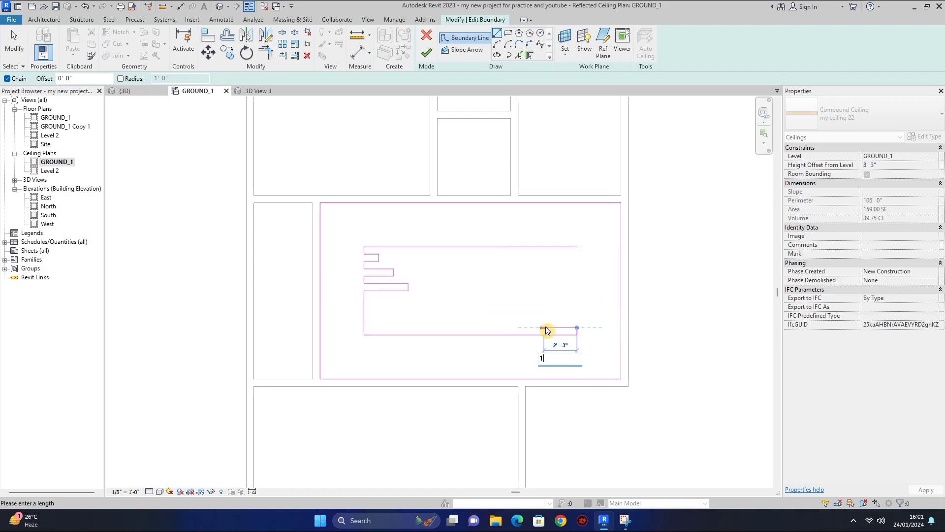
key(Return)
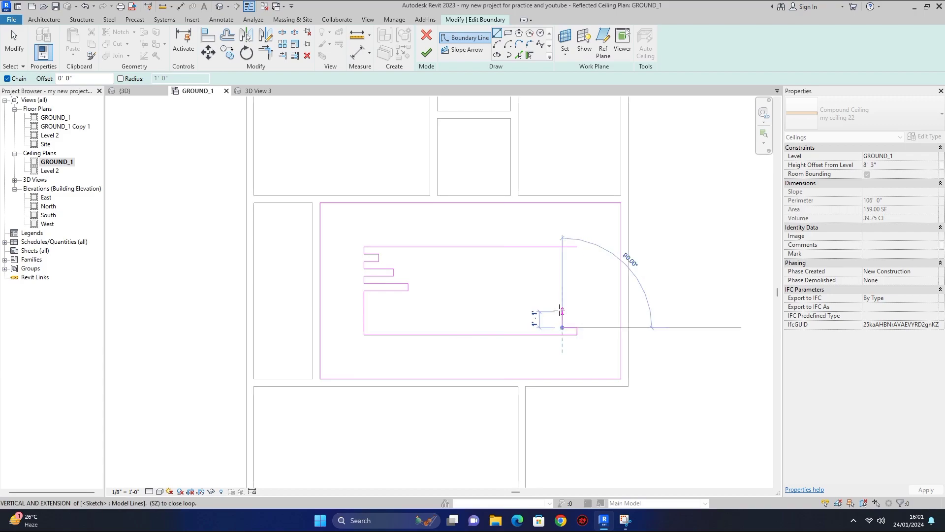
text(6)
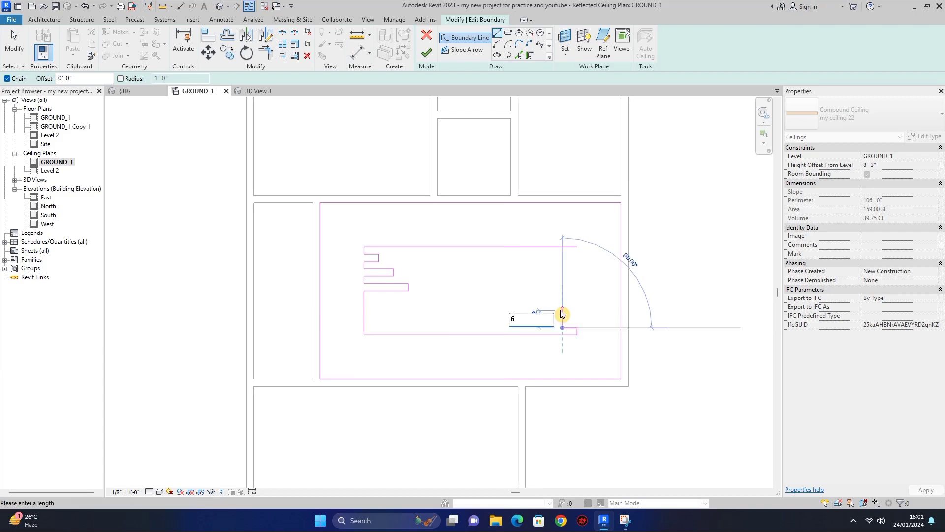
key(Return)
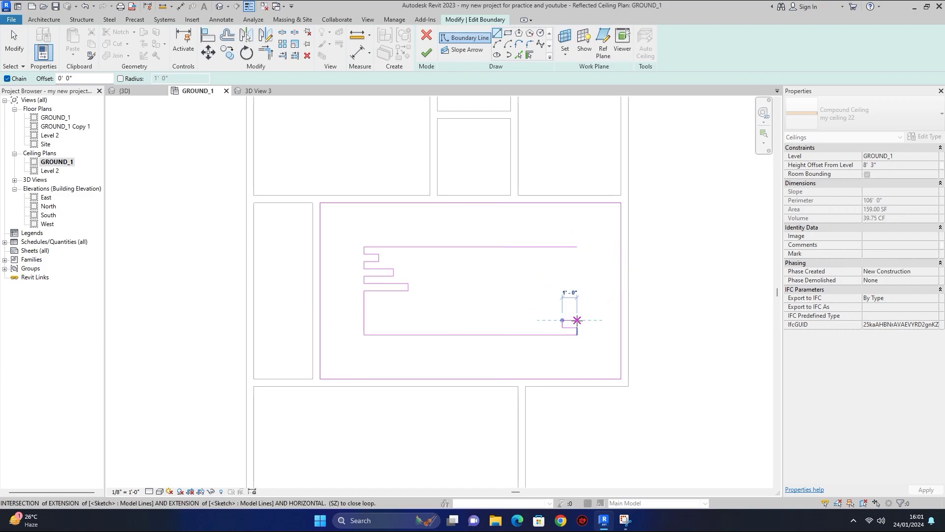
- Continue the right-side notches with further 6" vertical and 2' horizontal steps
click(577, 320)
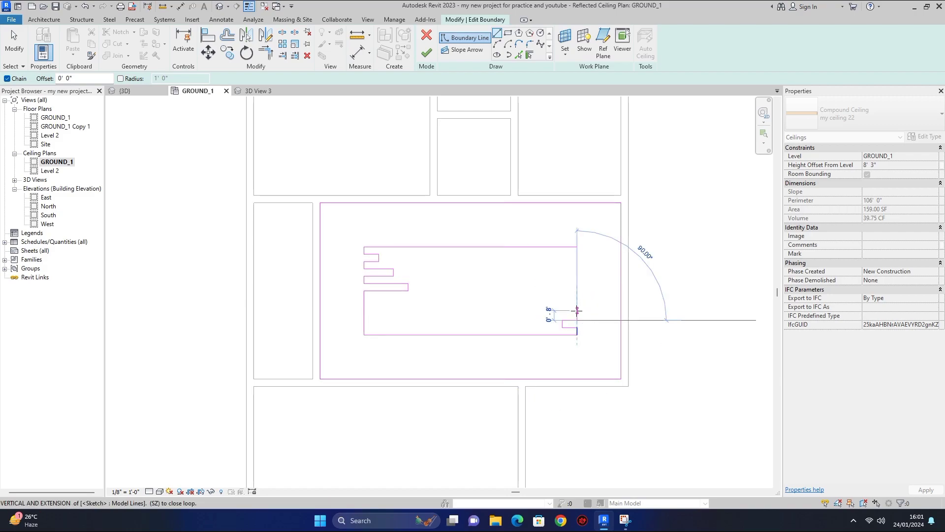
text(6)
click(577, 310)
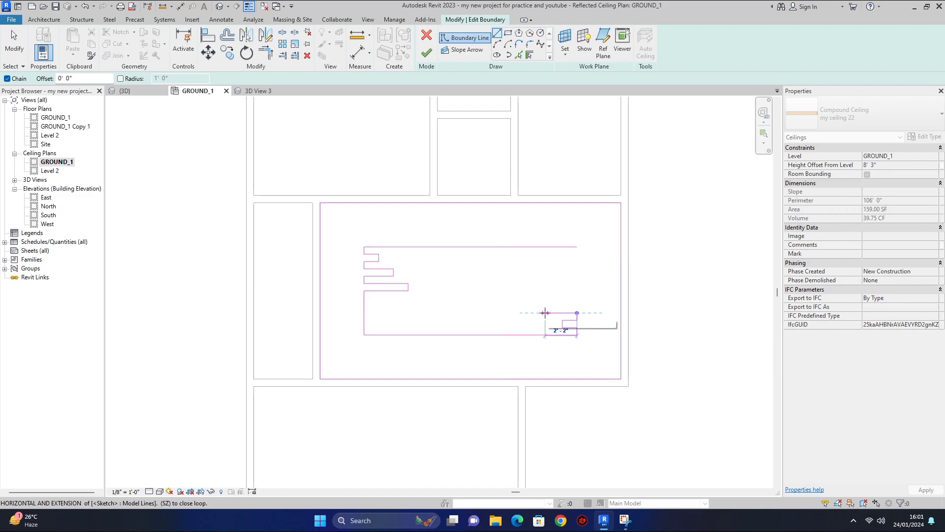
click(547, 313)
text(6)
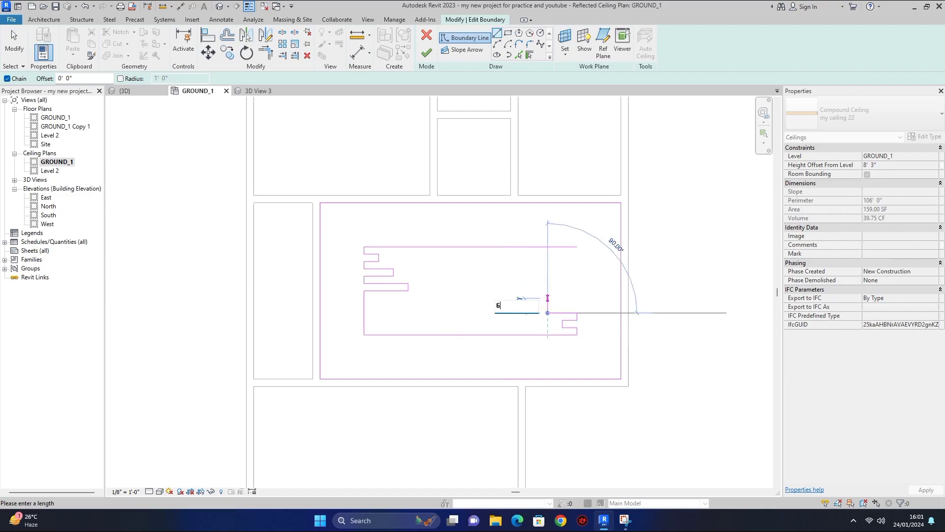
key(Return)
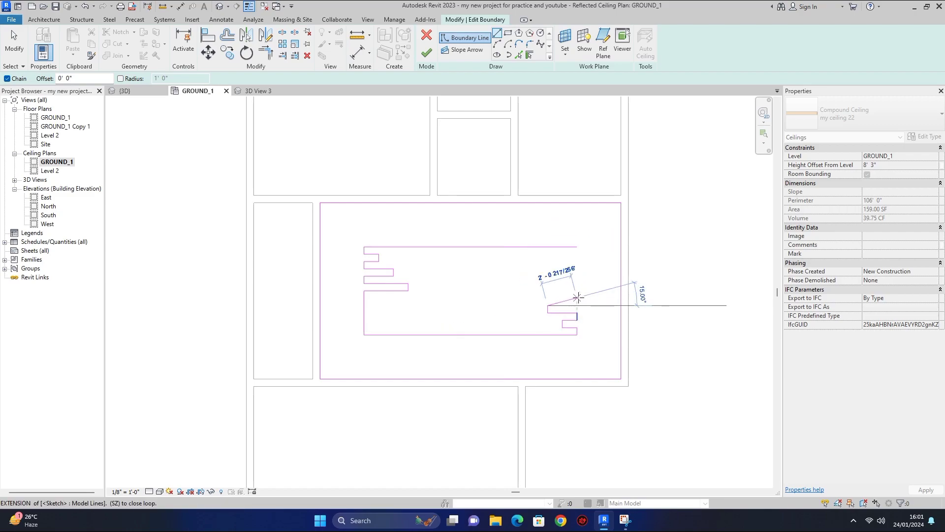
click(577, 305)
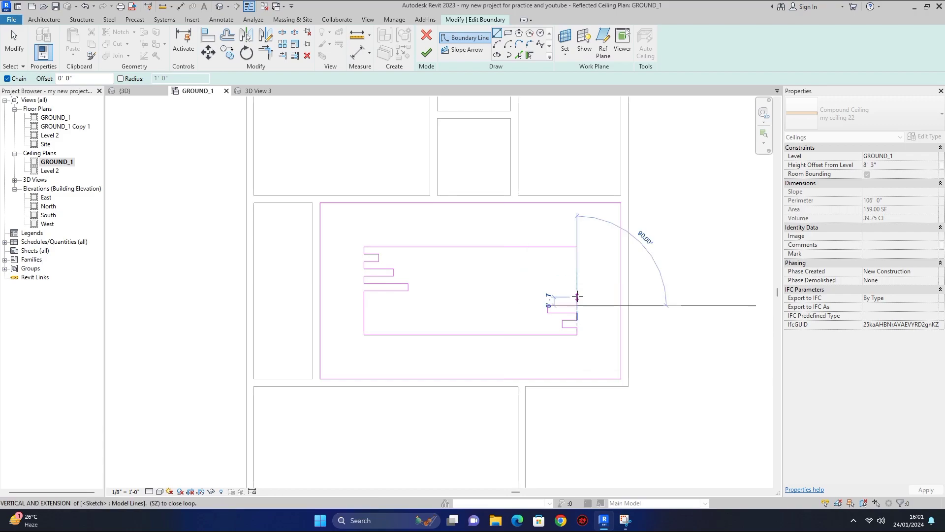
text(6)
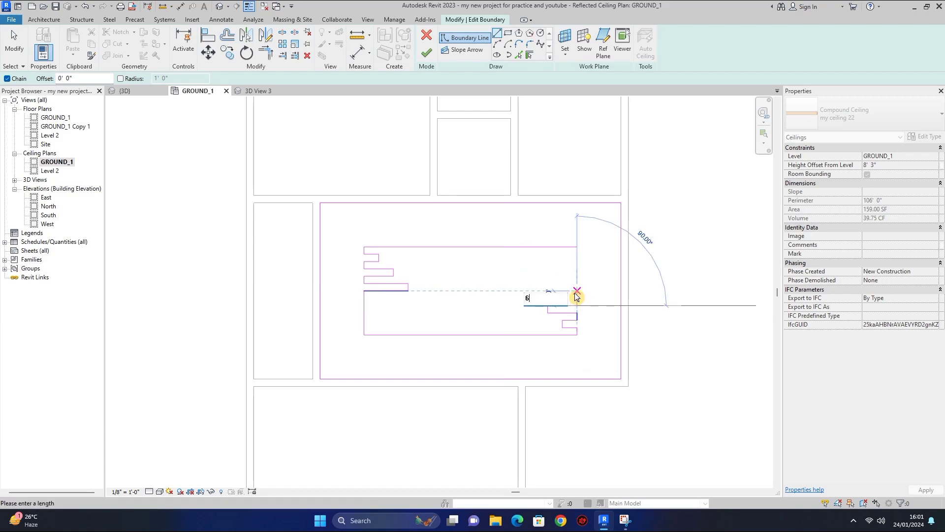
key(Return)
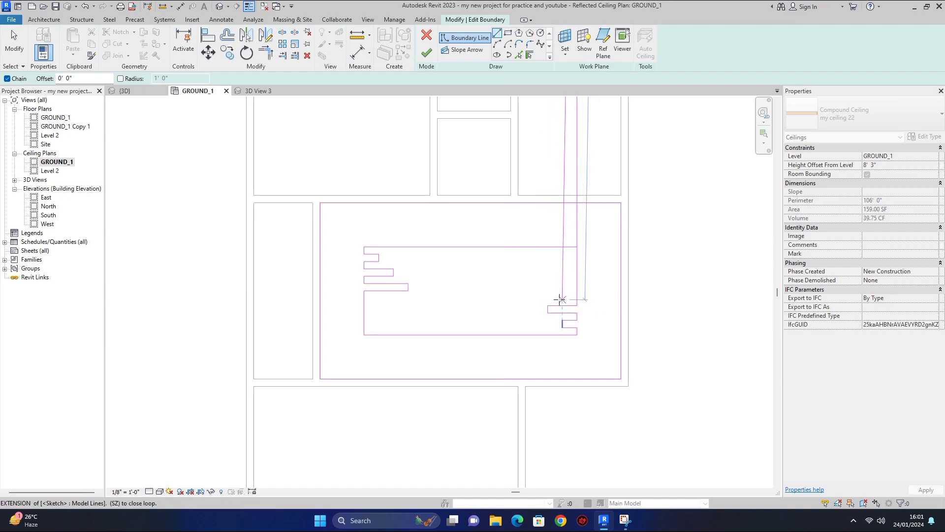
- Undo a stray segment, redraw the final 6" steps and close the loop at the top line
key(Escape)
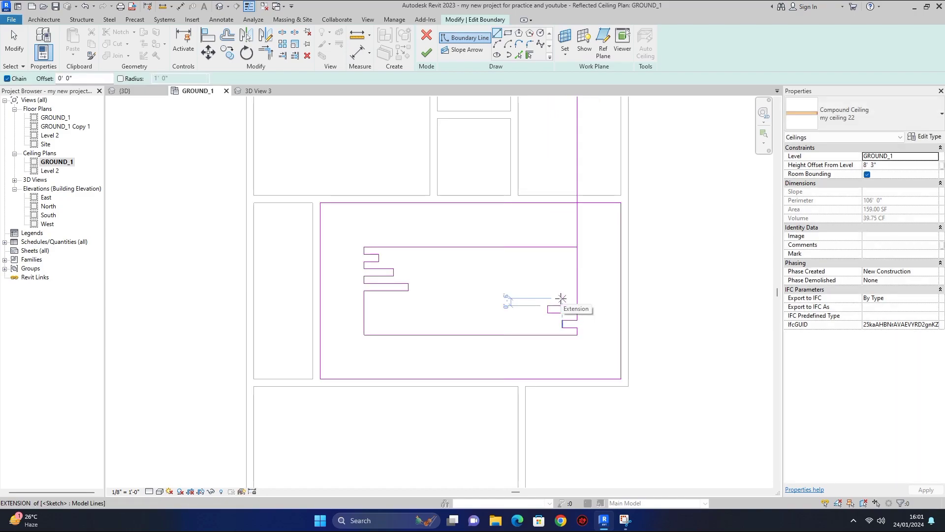
key(ctrl+z)
click(576, 306)
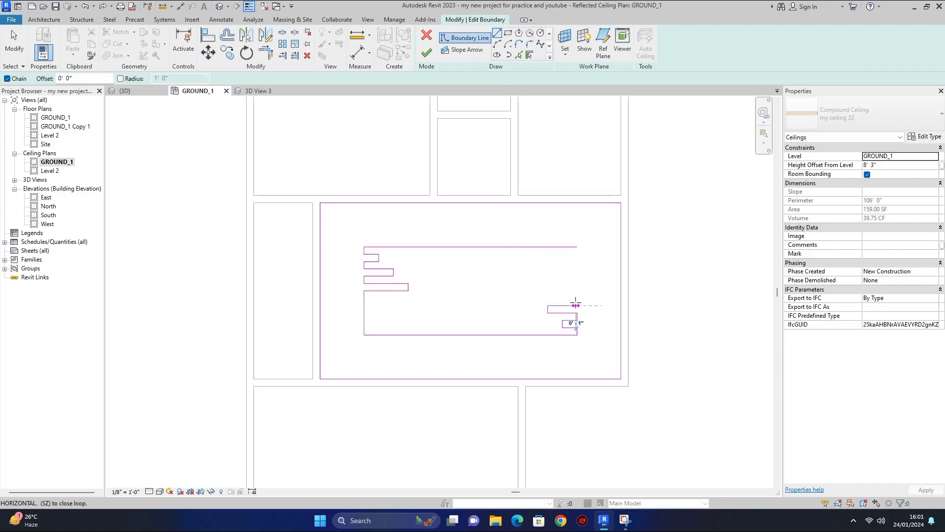
text(6)
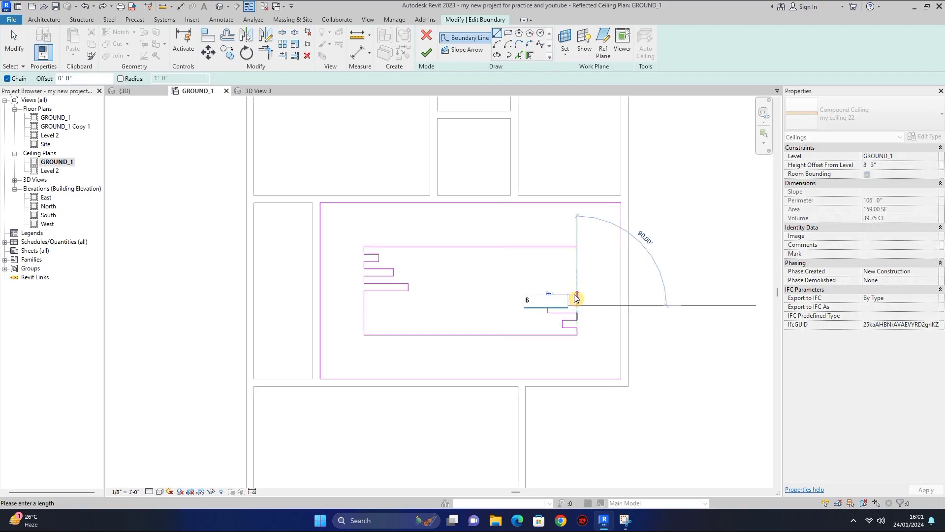
text(")
key(Return)
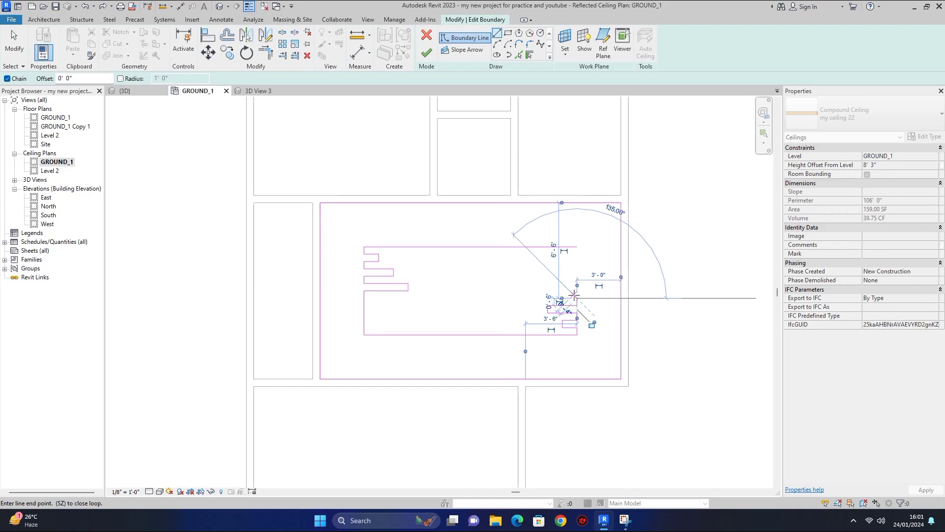
text(3)
click(532, 298)
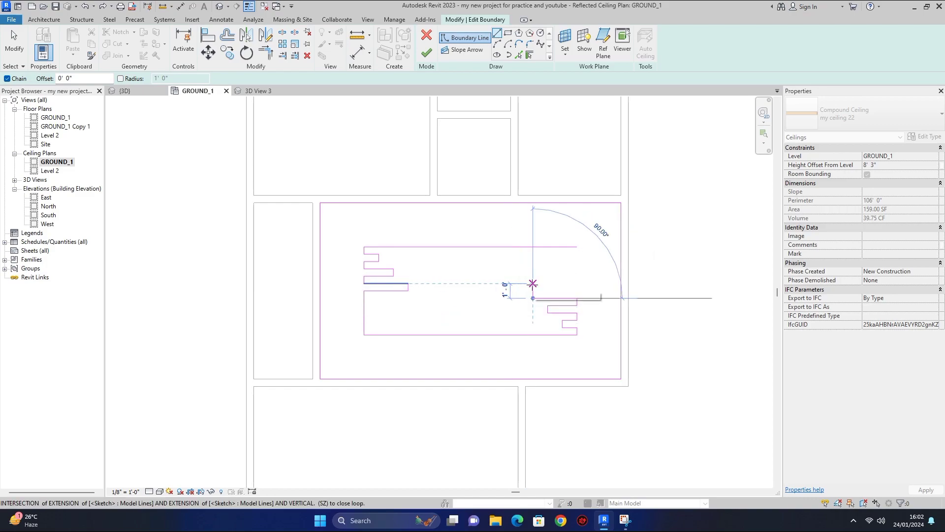
text(6")
key(Return)
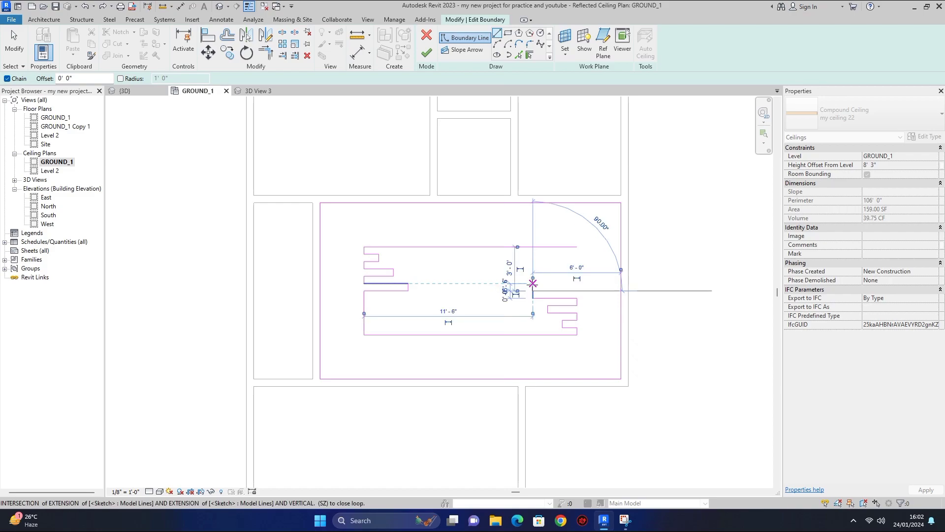
click(576, 290)
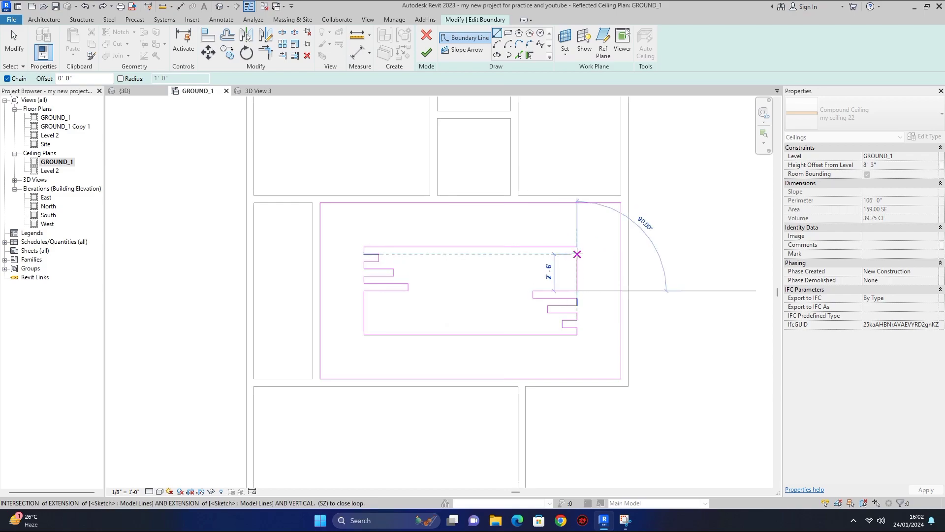
click(577, 247)
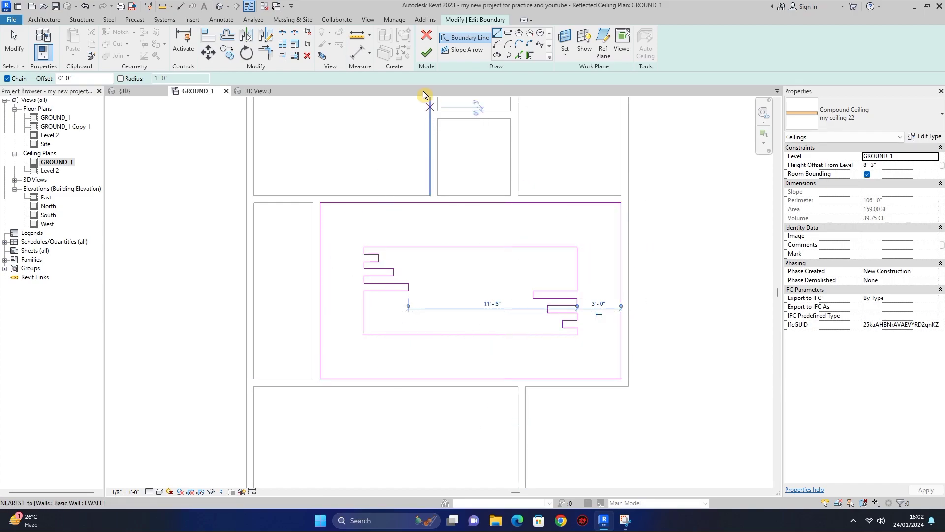
click(427, 53)
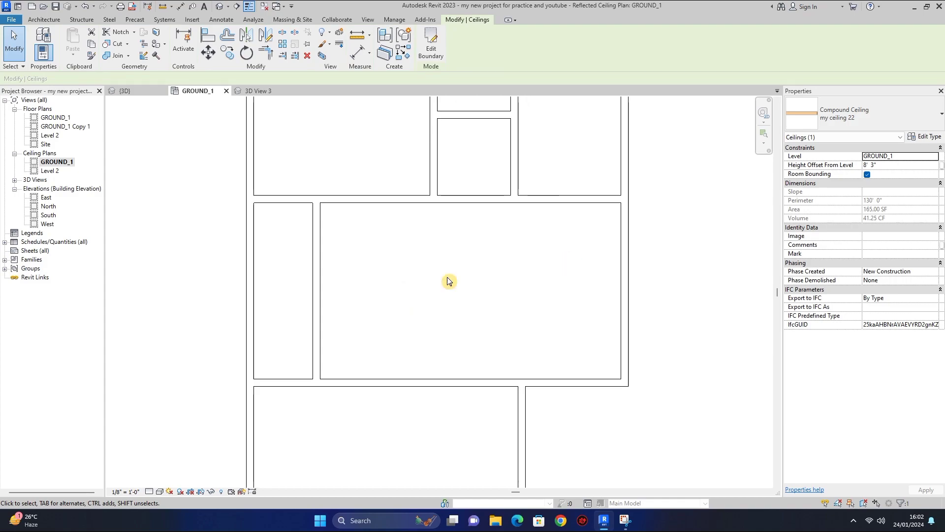
click(255, 91)
key(Escape)
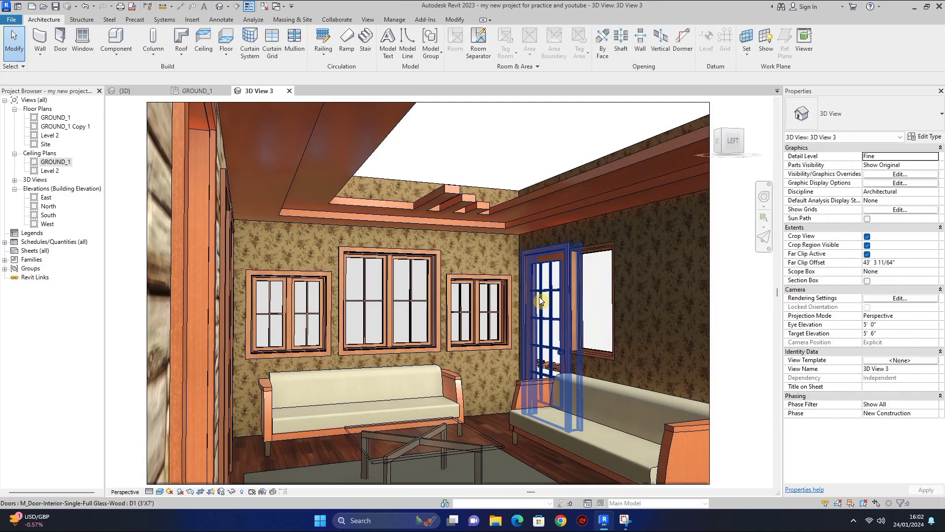
click(433, 207)
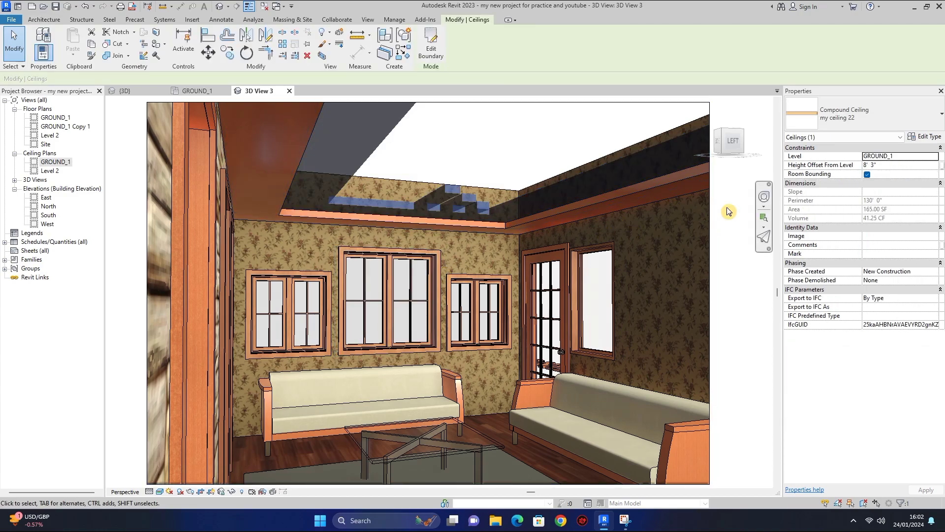
click(764, 196)
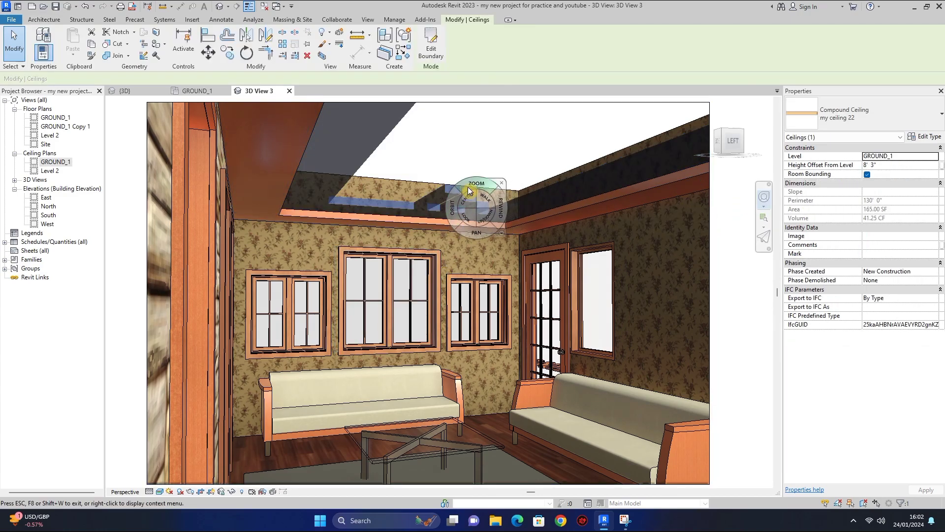
drag(469, 191, 463, 150)
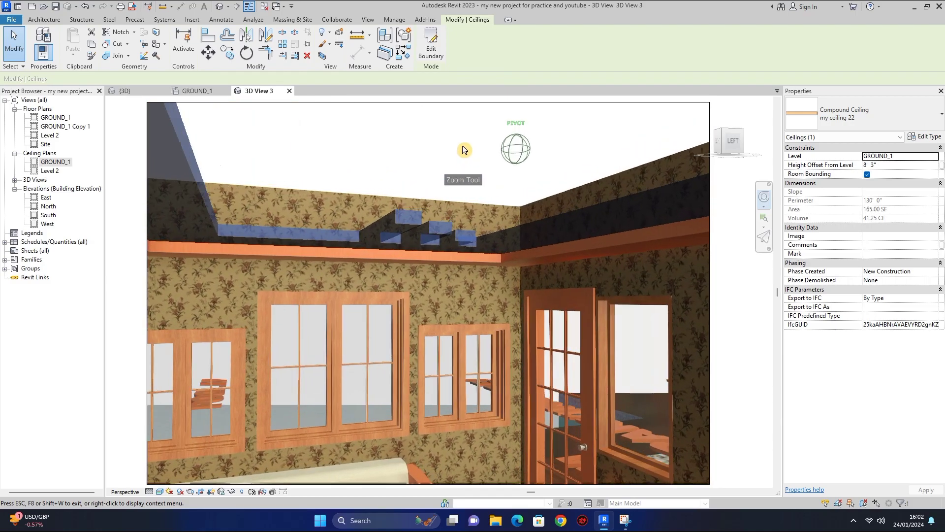
drag(464, 150, 456, 133)
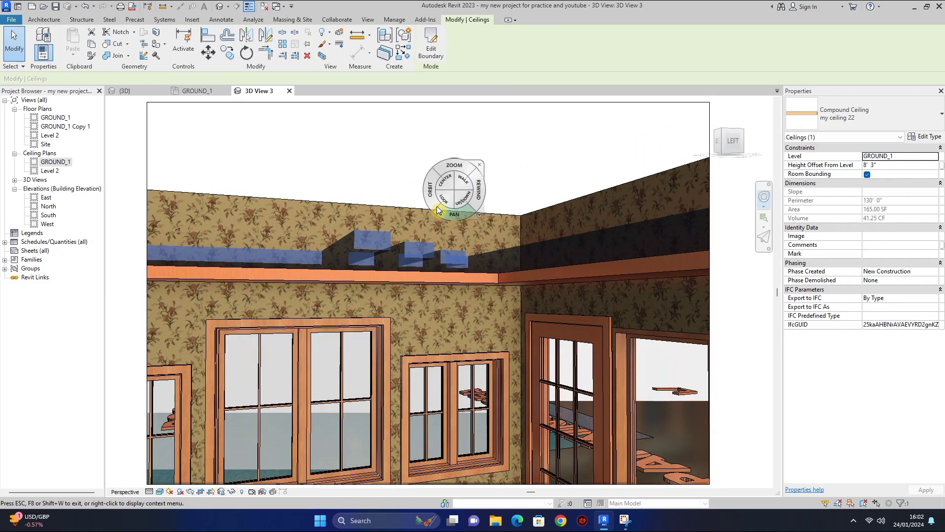
mouse_move(437, 209)
mouse_down()
mouse_move(421, 205)
mouse_move(416, 255)
mouse_move(390, 294)
mouse_move(393, 389)
mouse_move(476, 262)
mouse_move(463, 175)
mouse_up()
key(Escape)
key(Escape)
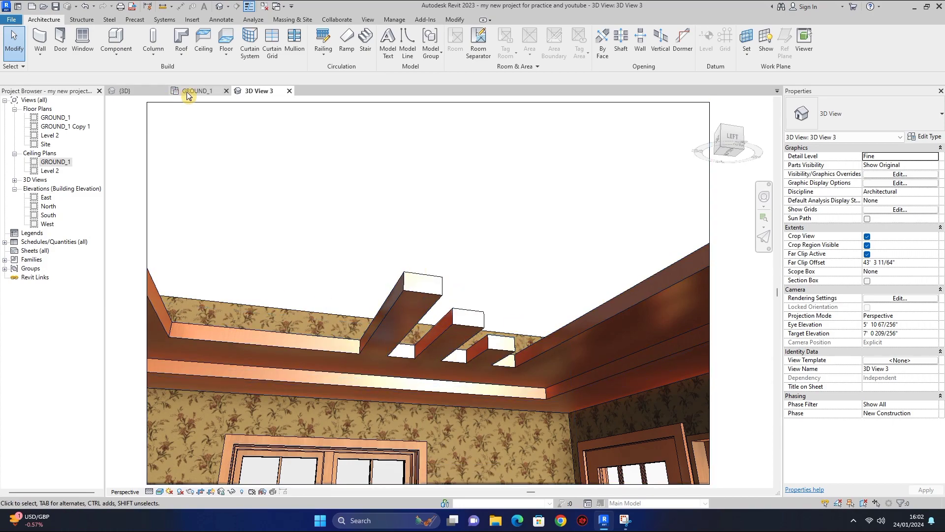
click(764, 197)
mouse_move(659, 232)
mouse_down()
mouse_move(658, 272)
mouse_move(681, 181)
mouse_up()
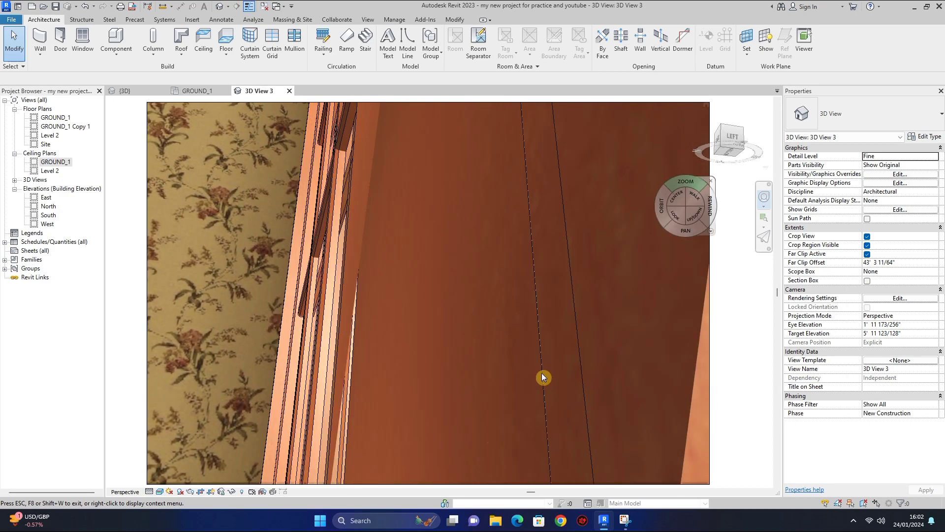
drag(490, 355, 537, 190)
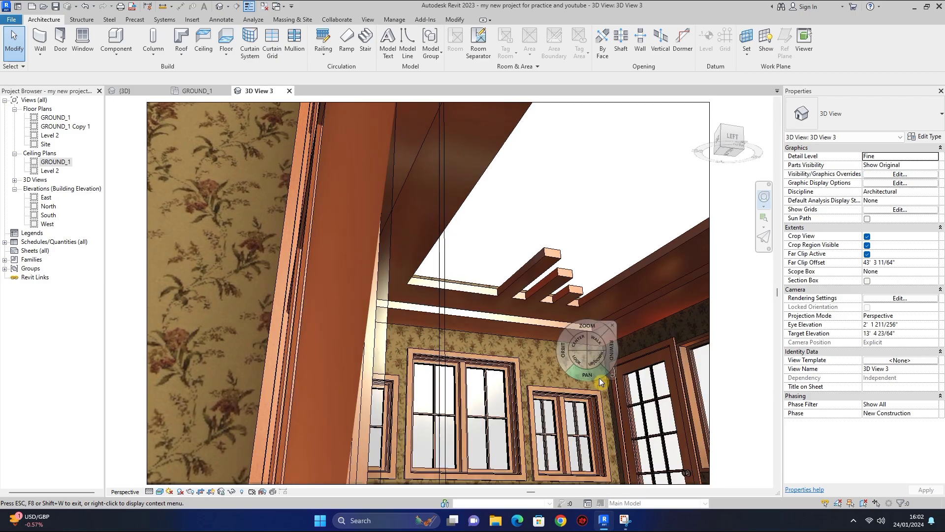
mouse_move(596, 325)
mouse_down()
mouse_move(598, 311)
mouse_move(598, 320)
mouse_up()
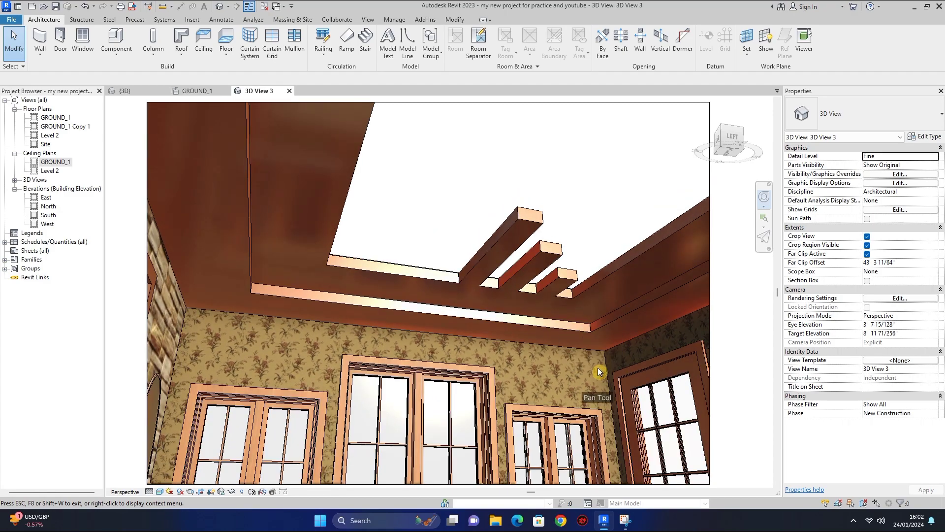
mouse_move(580, 368)
mouse_down()
mouse_move(550, 361)
mouse_move(538, 391)
mouse_move(510, 376)
mouse_up()
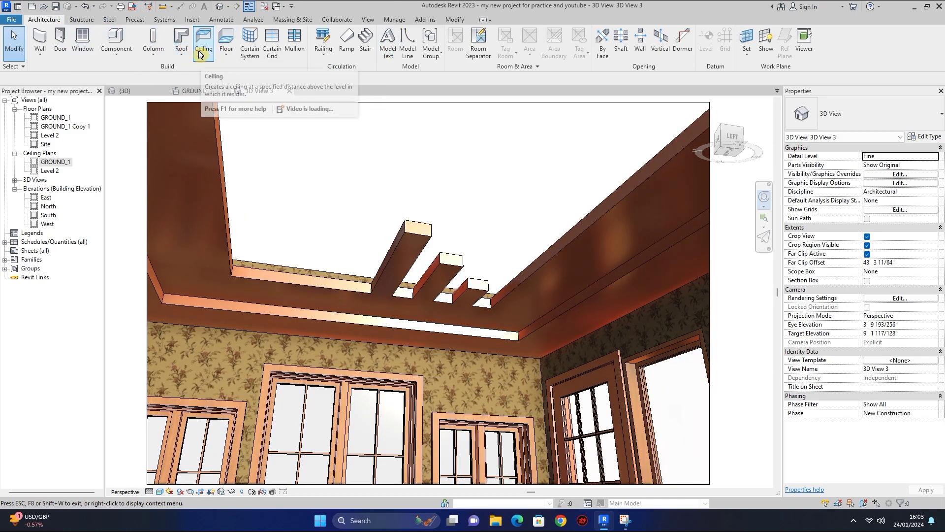
- Start a hand-sketched ceiling on the GROUND_1 ceiling plan and open the my ceiling 22 type properties
click(194, 92)
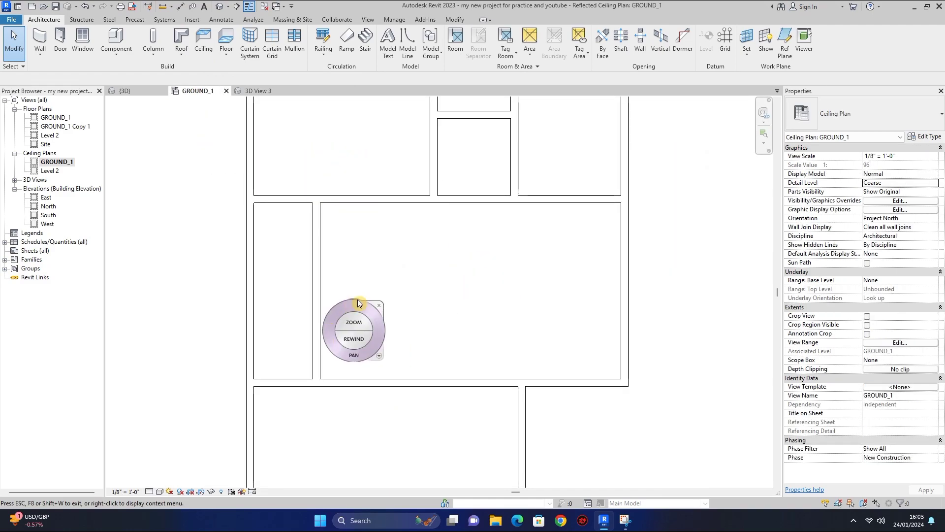
click(200, 51)
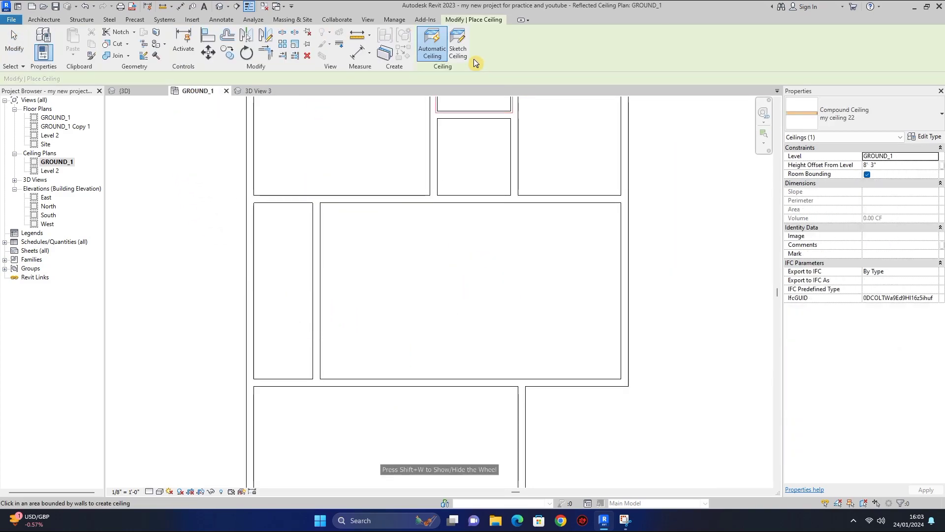
click(460, 49)
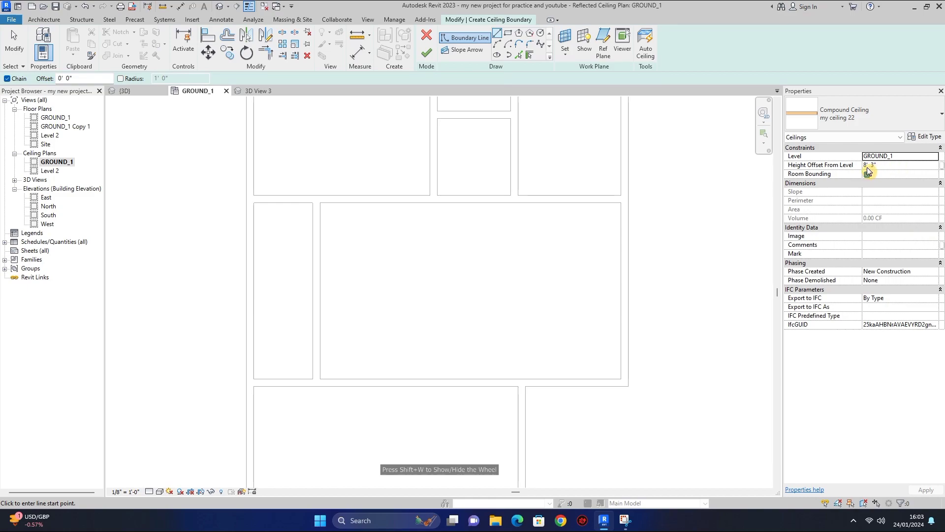
click(926, 137)
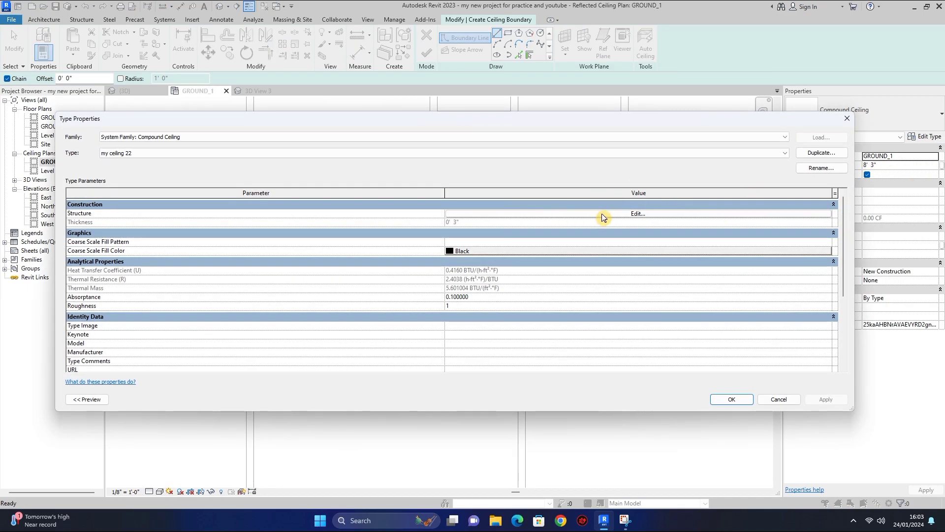
- Reduce the my ceiling 22 Cherry structure layer from 3 inches to 0' 2" thick
click(821, 152)
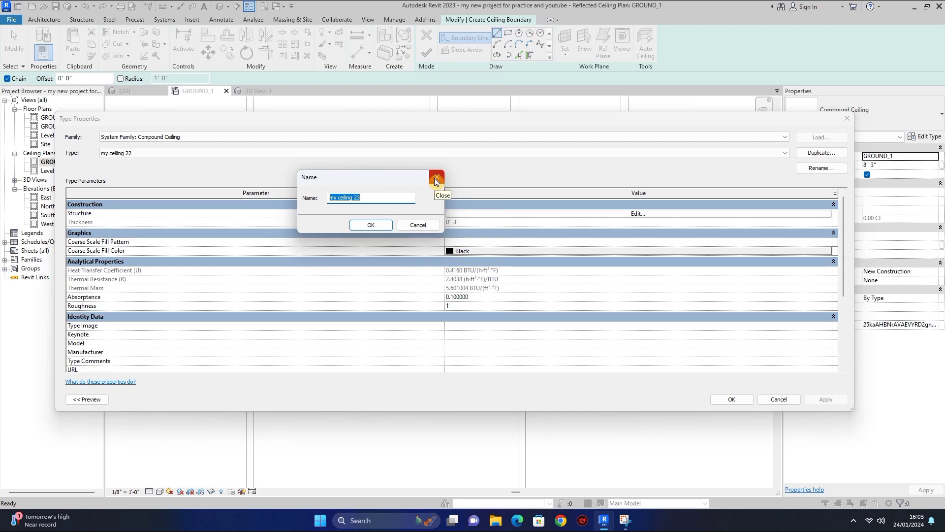
click(436, 178)
click(682, 214)
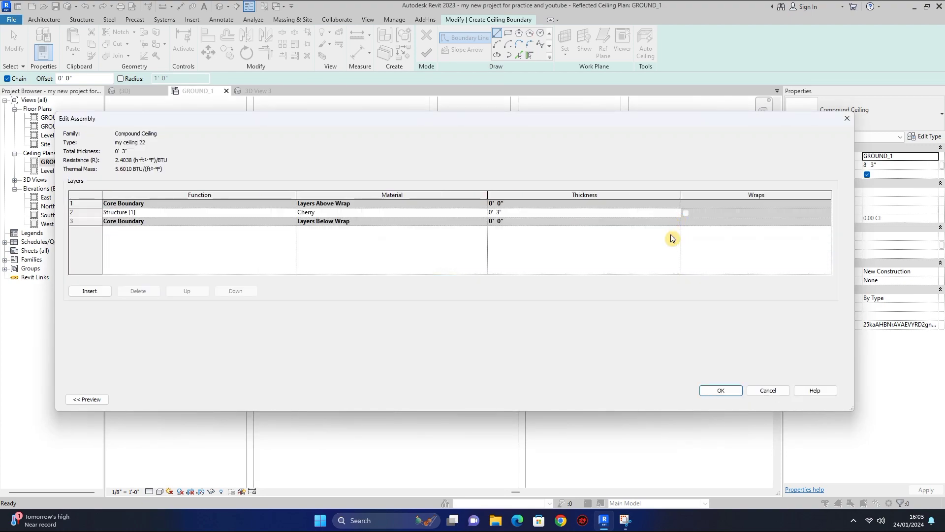
click(530, 211)
text(2)
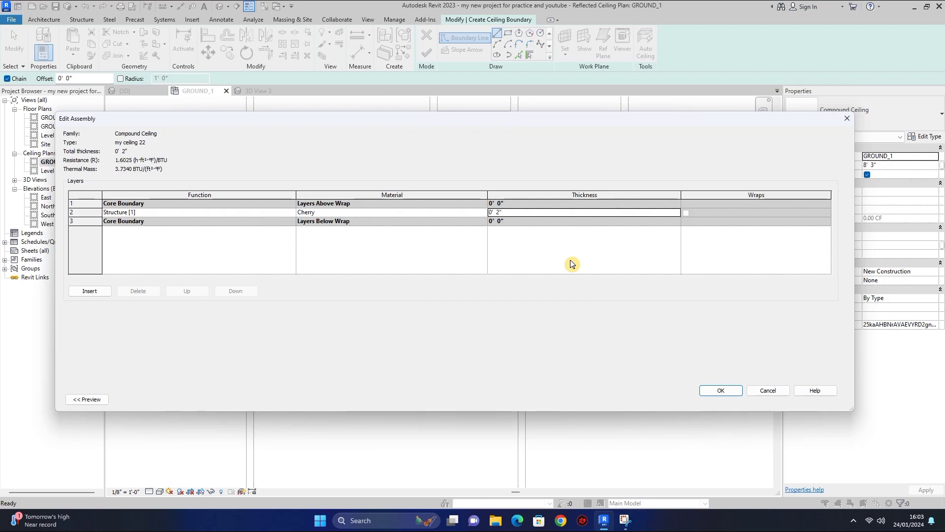
click(720, 390)
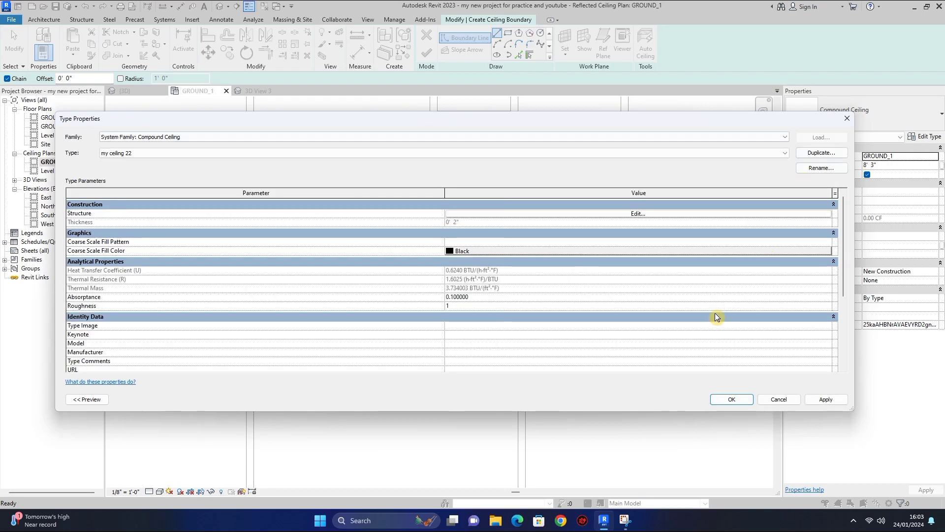
- Sketch a rectangle corner to corner over the central room and finish the 246 SF ceiling
click(737, 401)
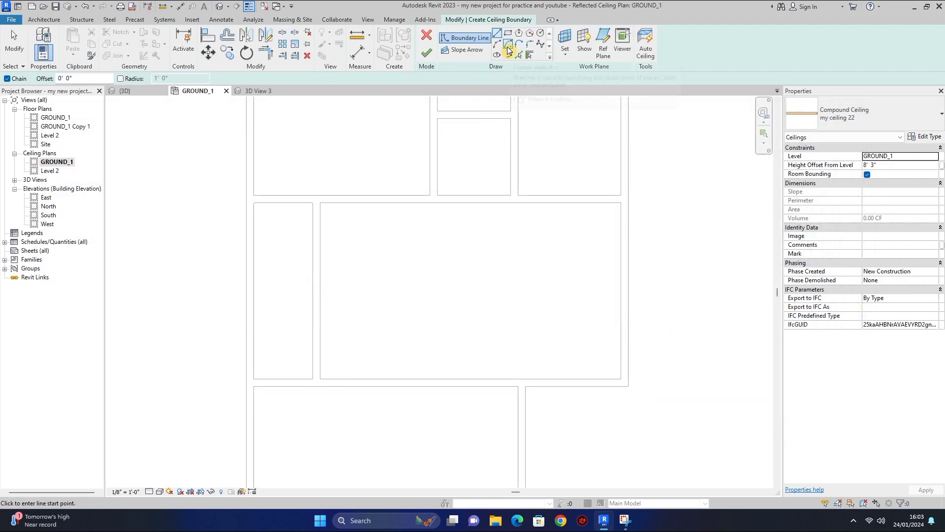
click(507, 33)
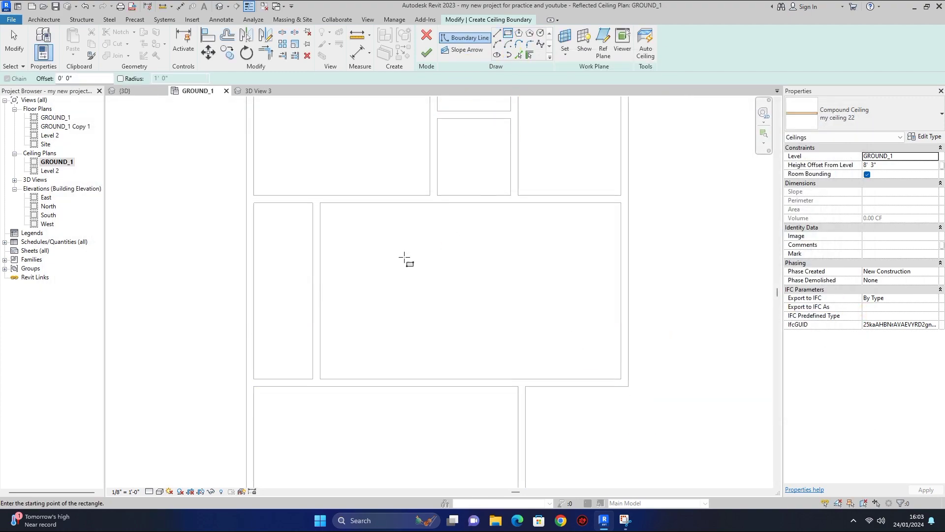
click(320, 203)
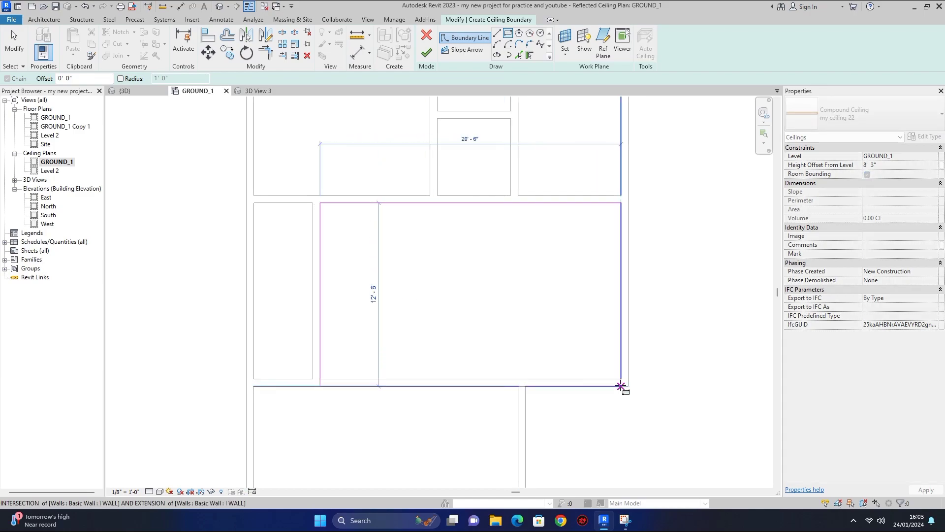
click(621, 379)
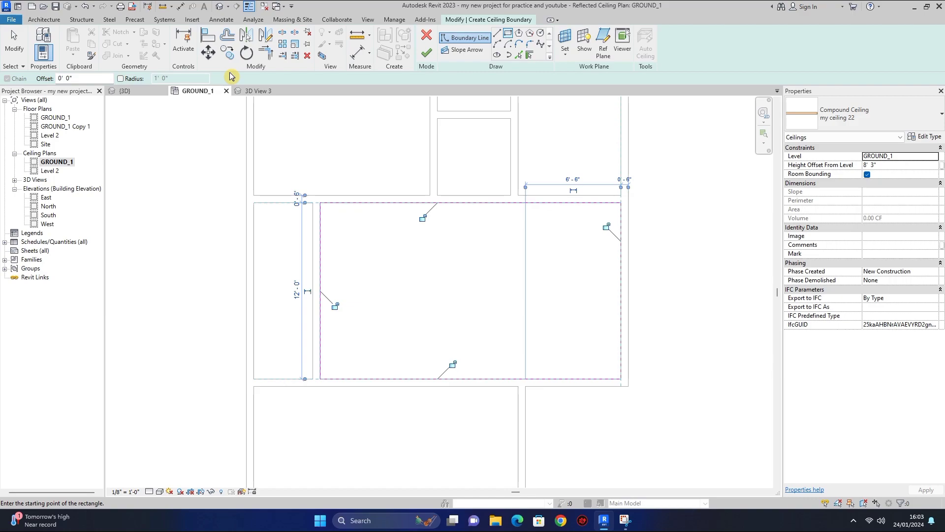
click(226, 35)
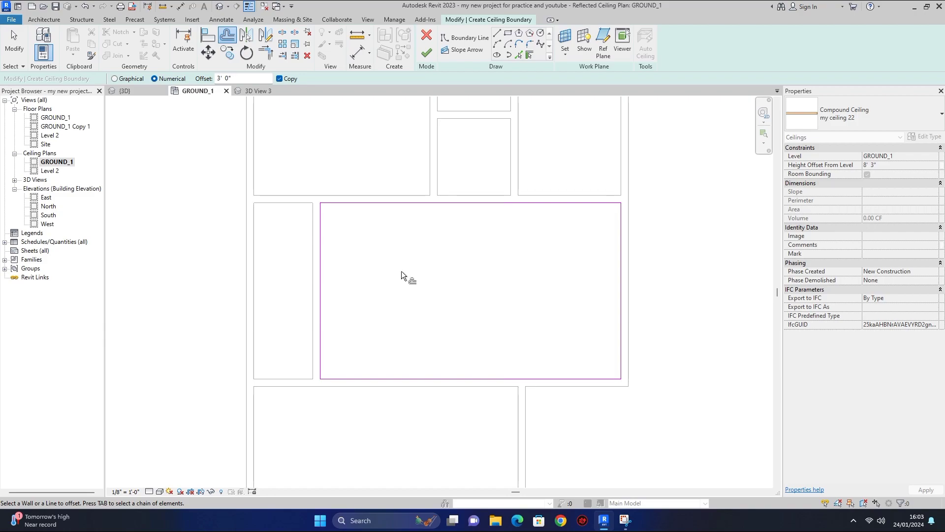
click(427, 52)
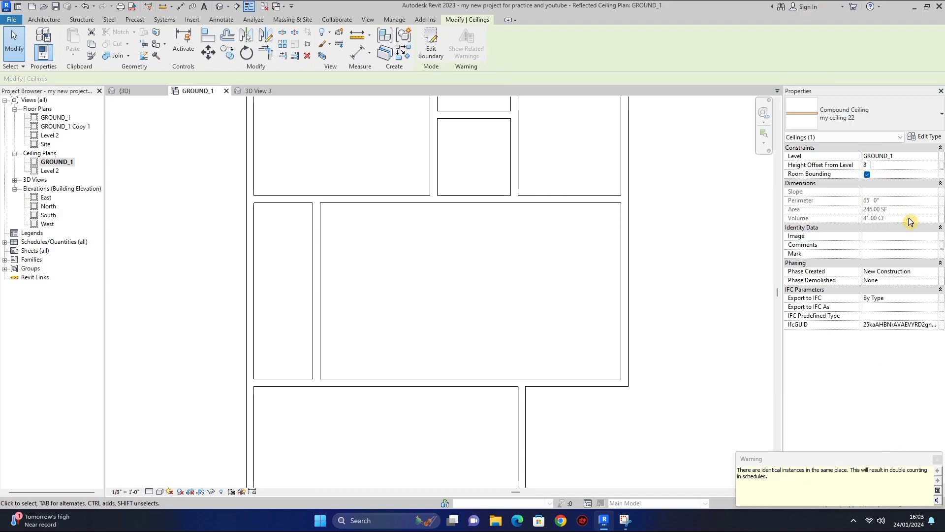
- Enter 8' 5" as the third ceiling's Height Offset From Level and dismiss the warning
text(5)
click(886, 165)
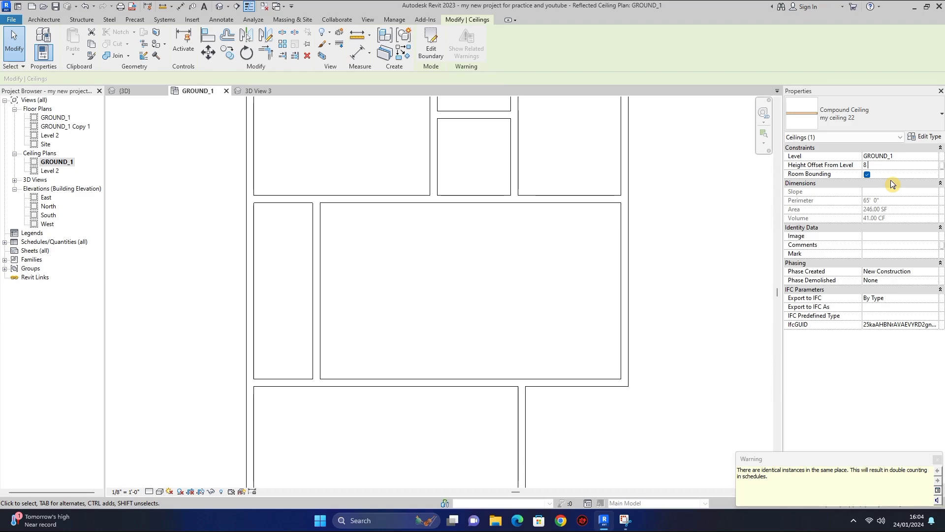
text(")
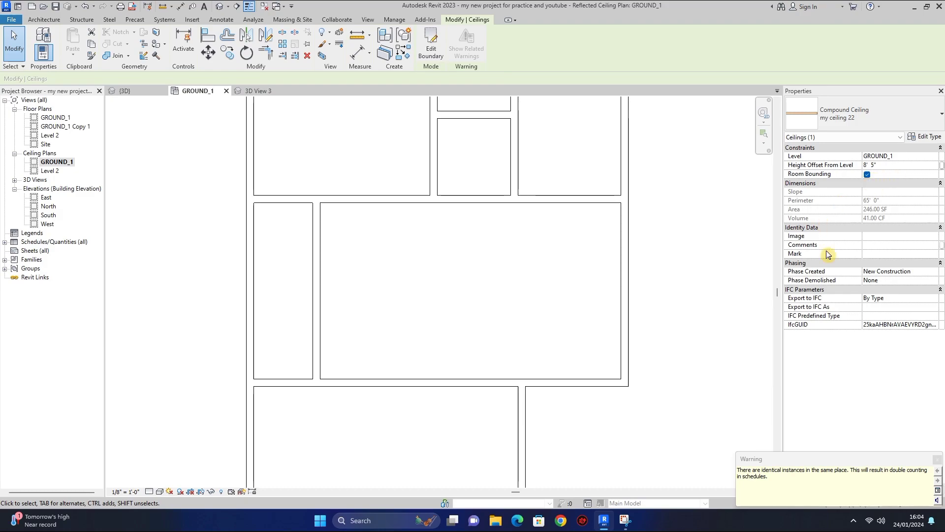
click(939, 460)
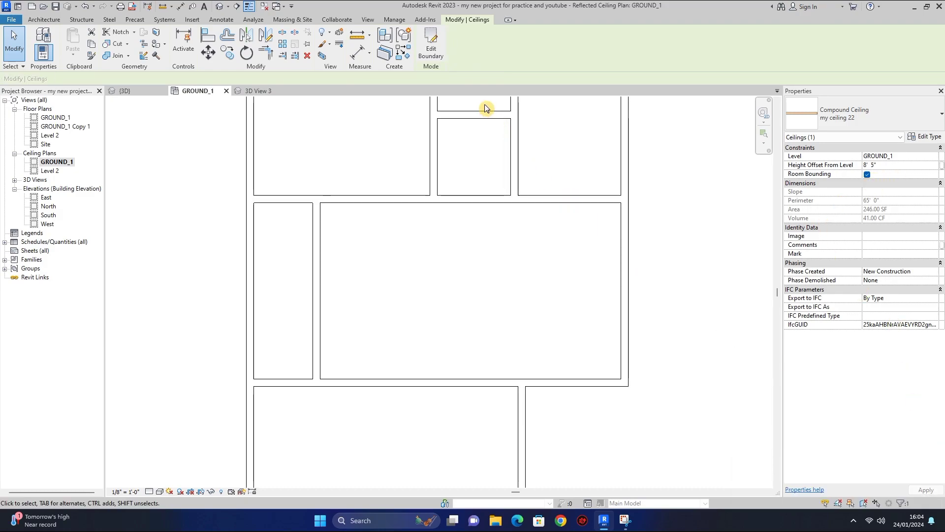
- Review the 8' 5" ceiling in 3D View 3, then switch to the top-down {3D} view
click(253, 90)
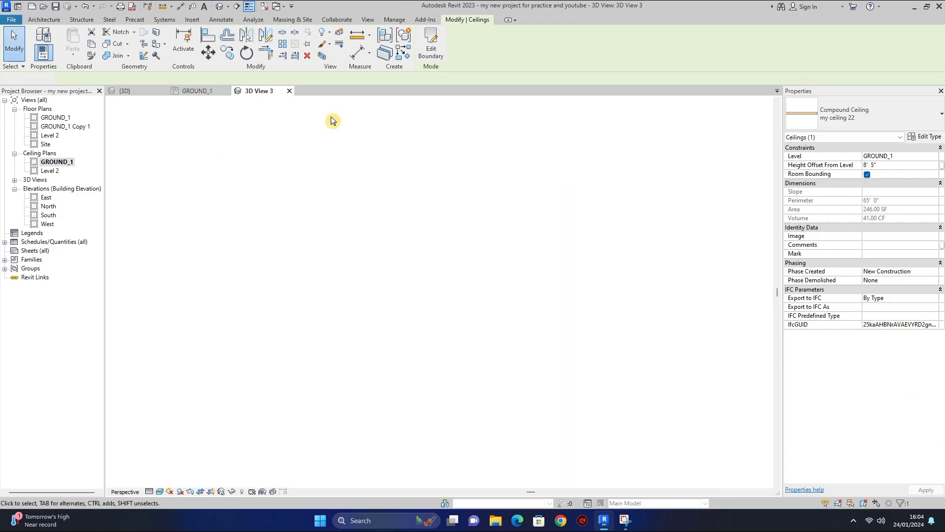
key(Escape)
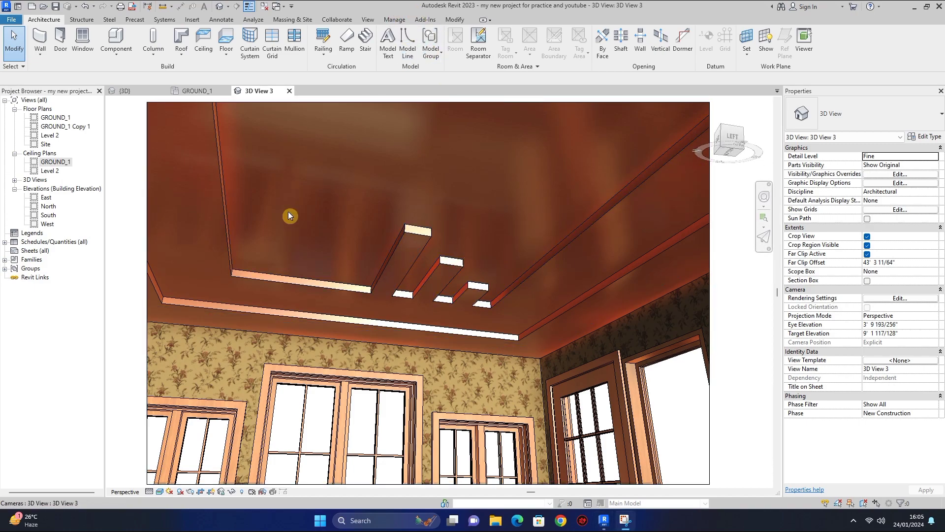
click(125, 91)
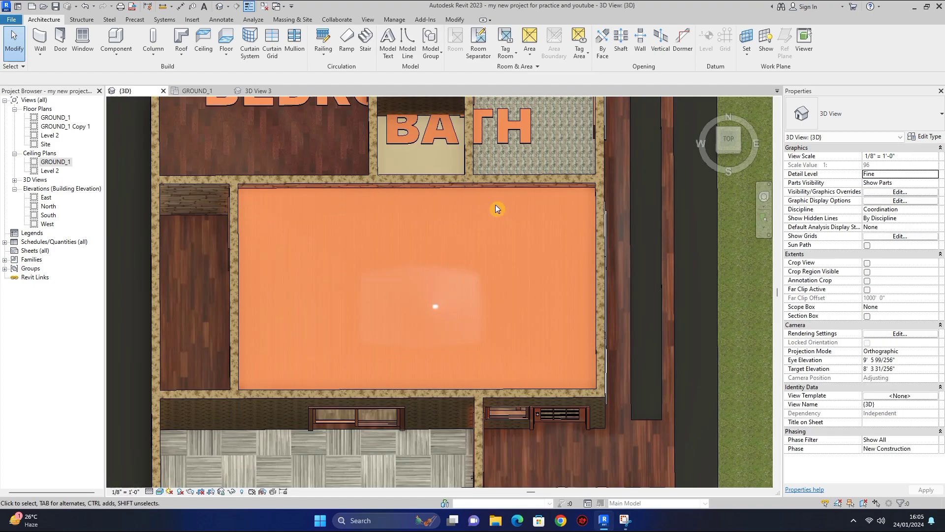
- Select the central-room ceiling and reopen its boundary sketch on the GROUND_1 ceiling plan
click(519, 189)
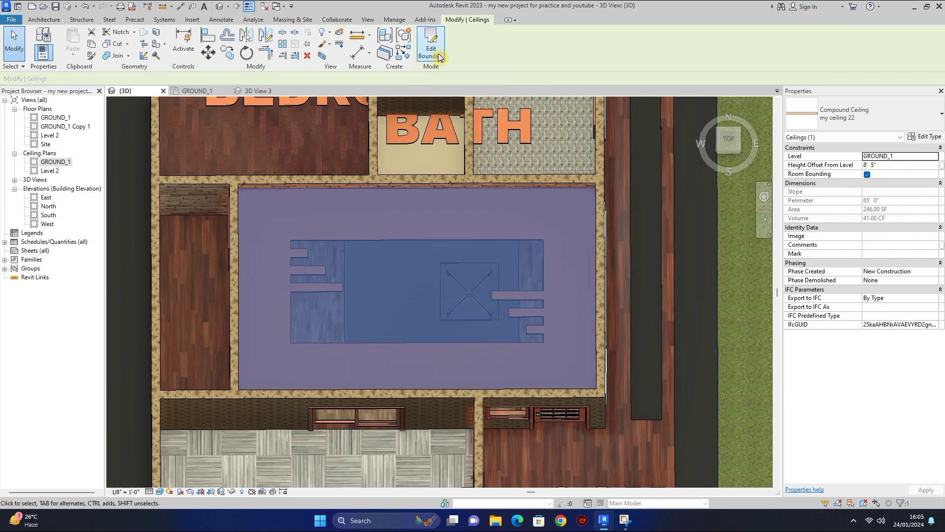
click(424, 42)
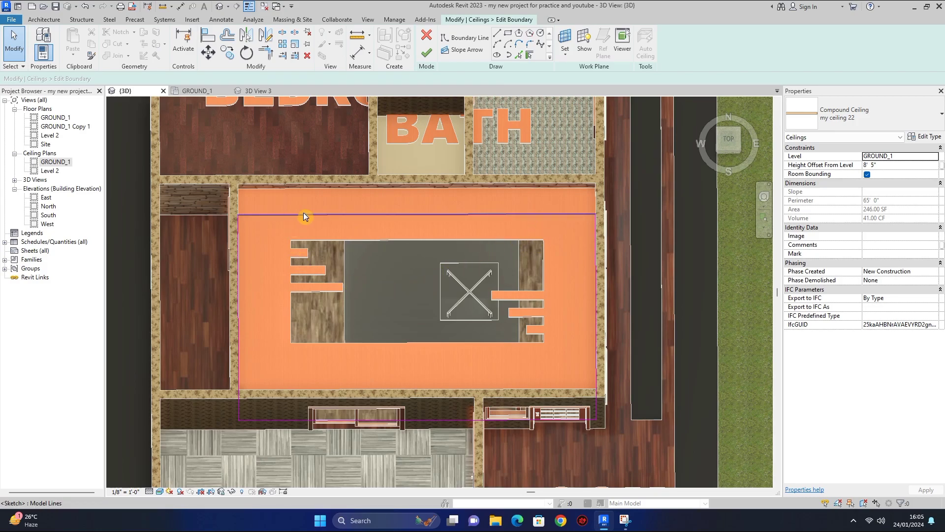
click(197, 91)
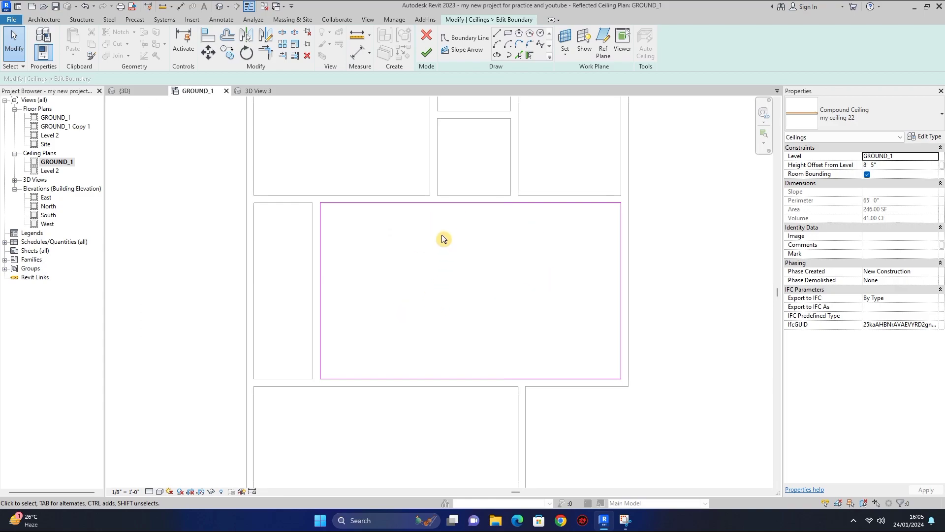
- Duplicate the ceiling type as my ceiling 23 with a 1" structure layer
click(934, 137)
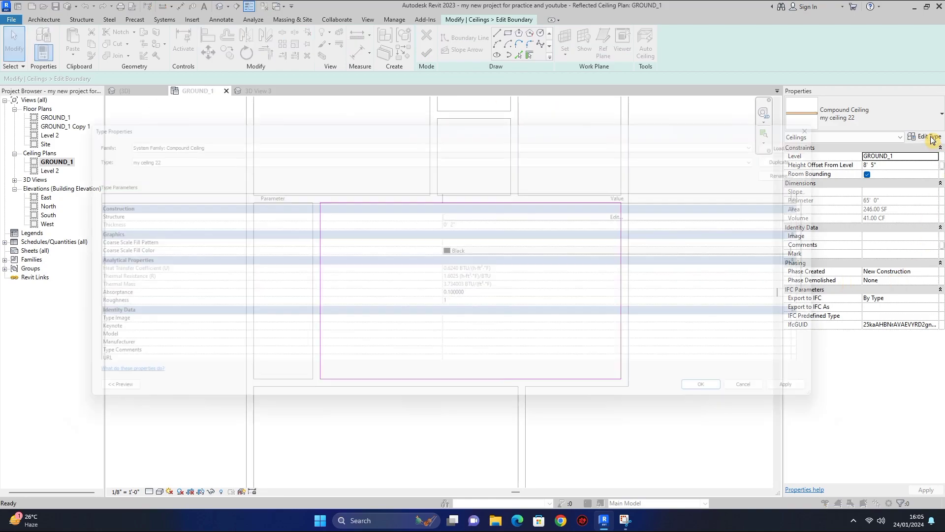
click(820, 153)
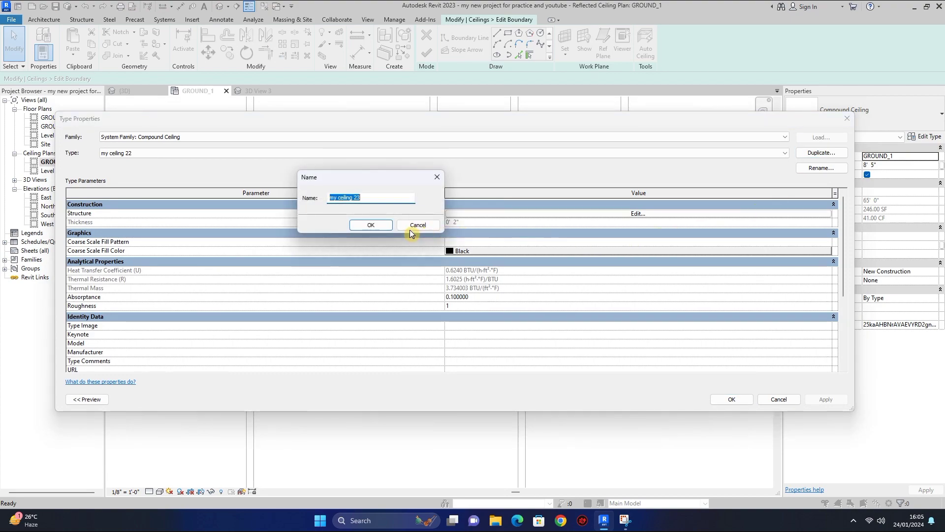
click(367, 224)
click(645, 213)
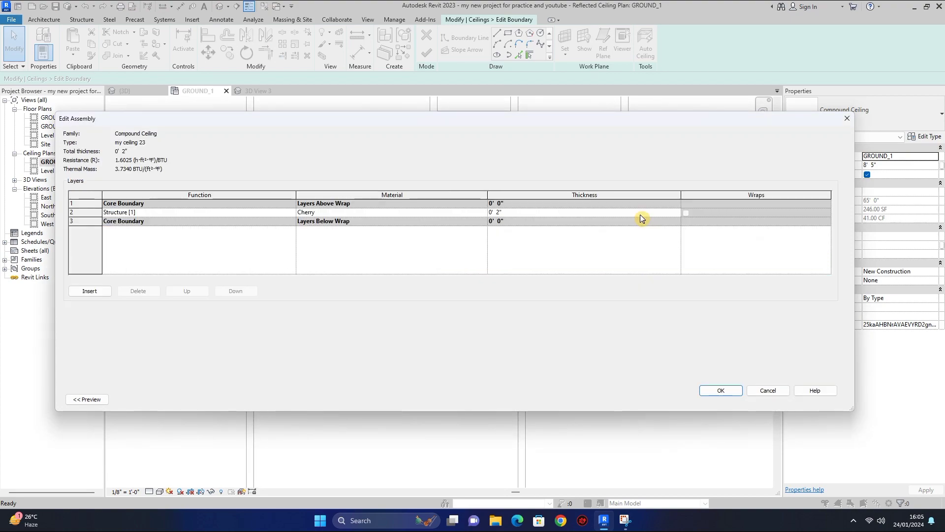
click(565, 211)
- Create a new material for the structure layer and start renaming it
click(484, 213)
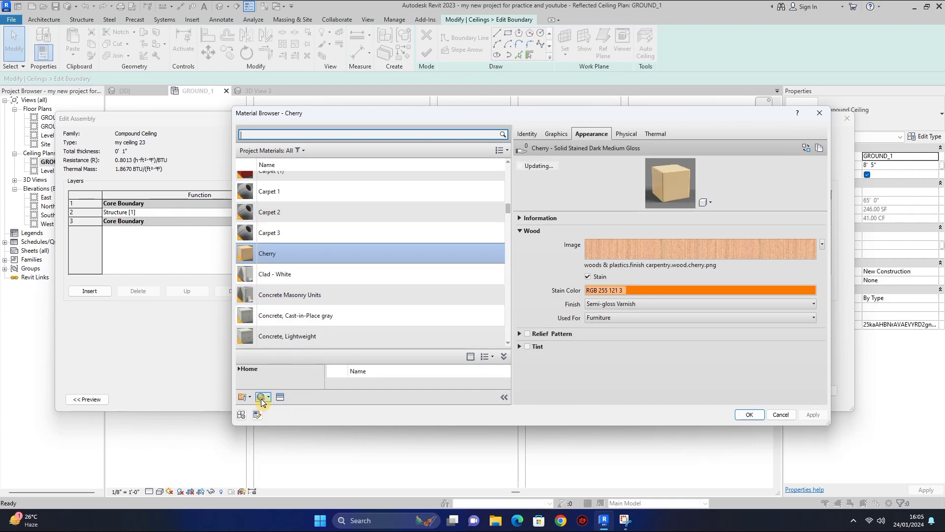
click(262, 398)
click(278, 412)
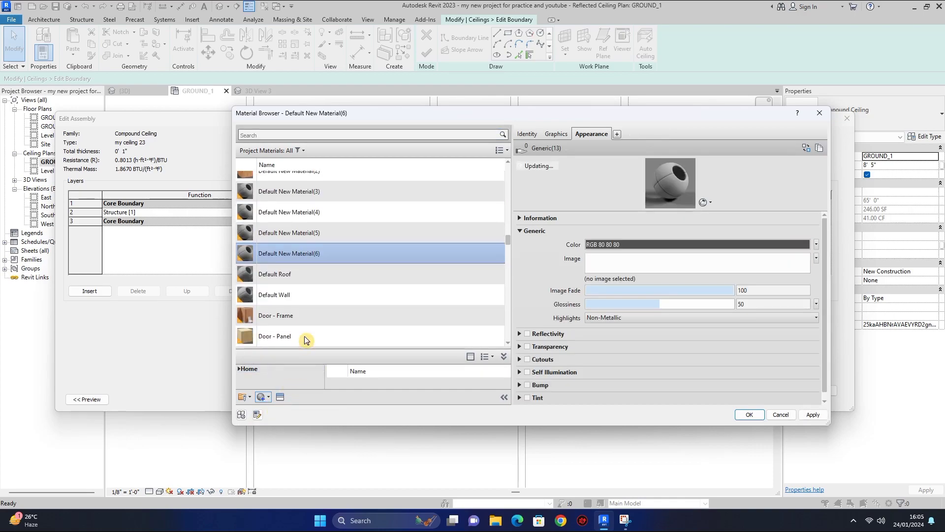
right_click(302, 250)
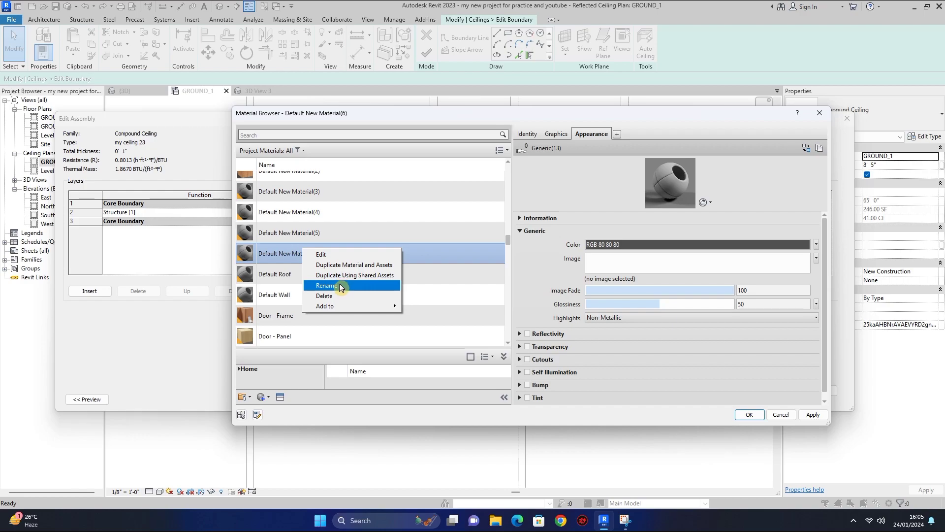
click(338, 284)
key(BackSpace)
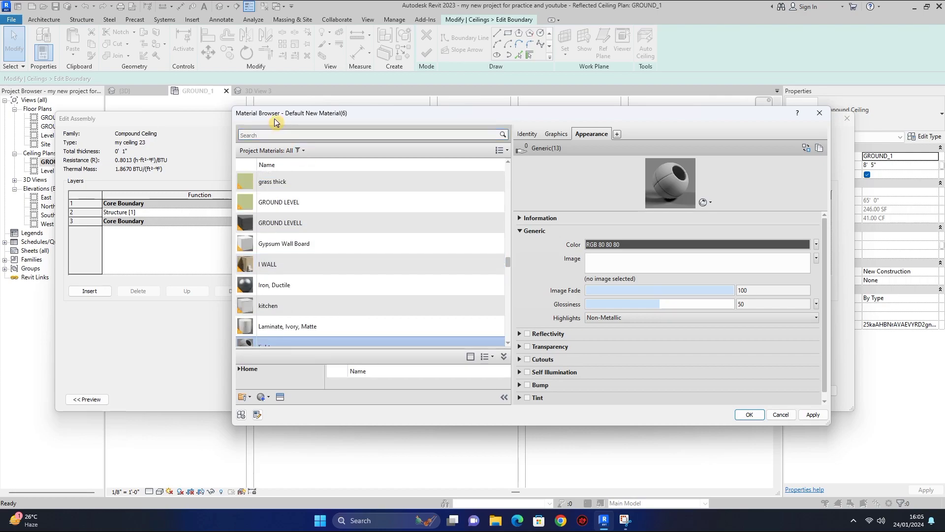
- Give the light material the Glass 'Light Bulb - On' appearance and apply it to my ceiling 23
click(807, 147)
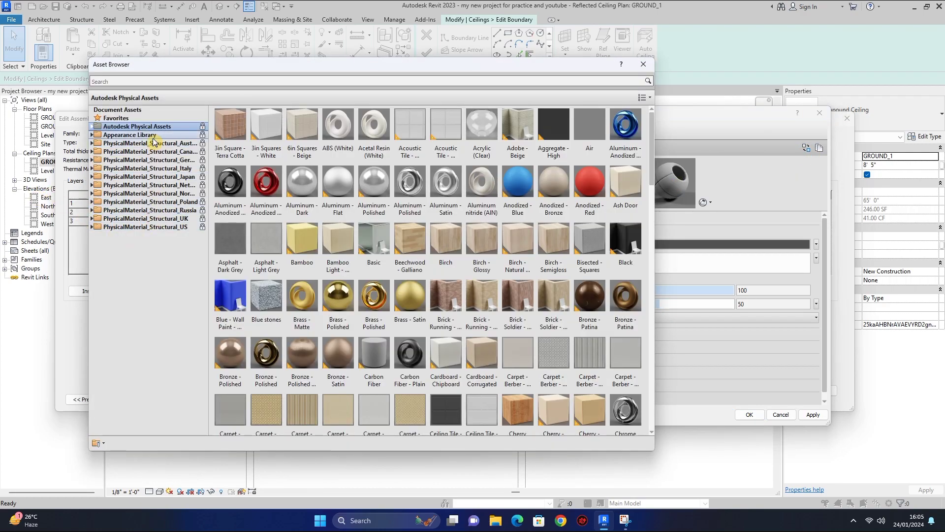
click(153, 136)
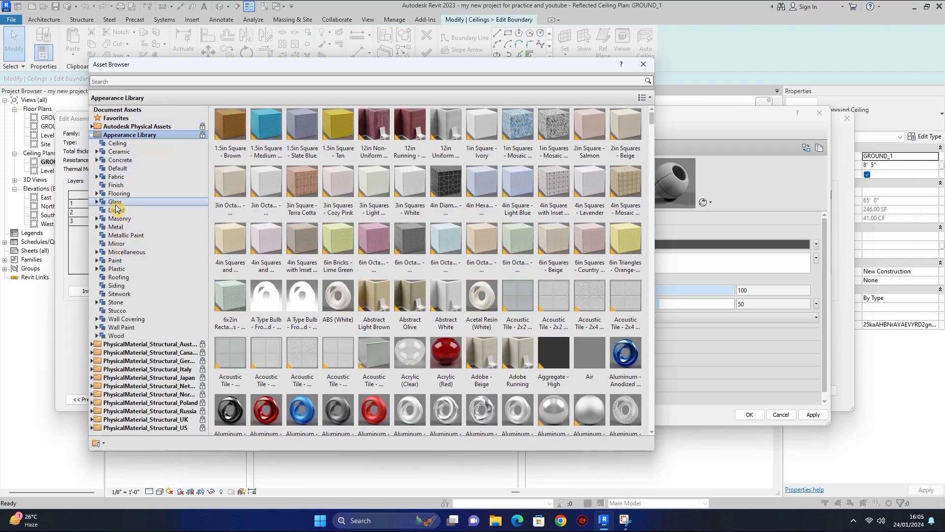
click(115, 202)
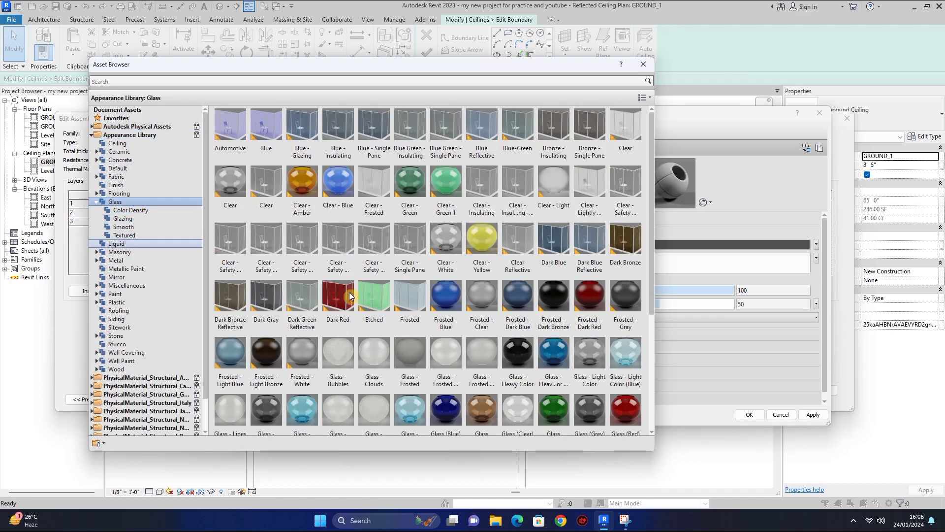
drag(653, 209, 658, 302)
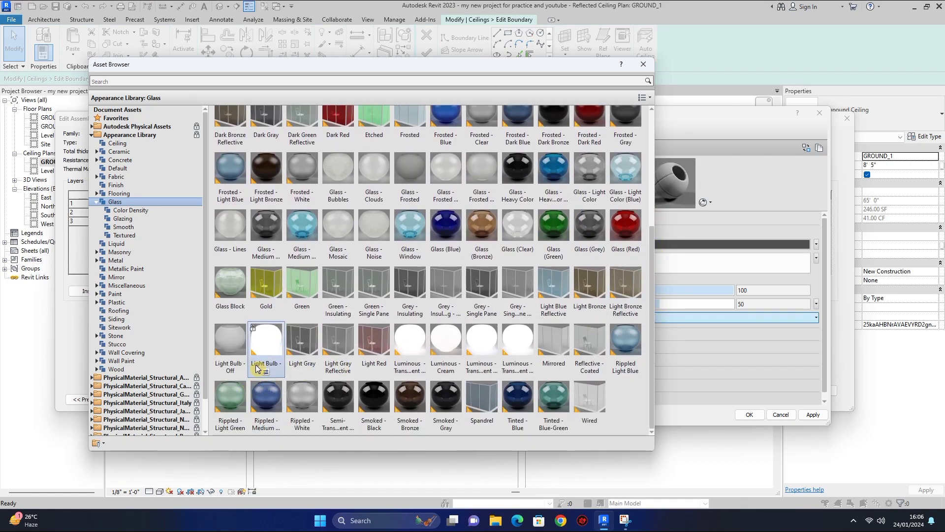
mouse_move(518, 398)
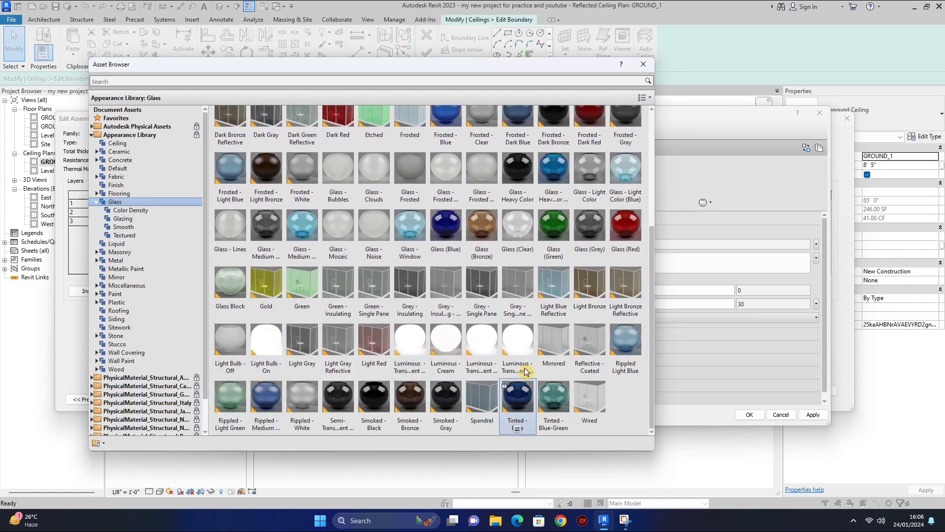
scroll(590, 197, up, 1)
click(645, 63)
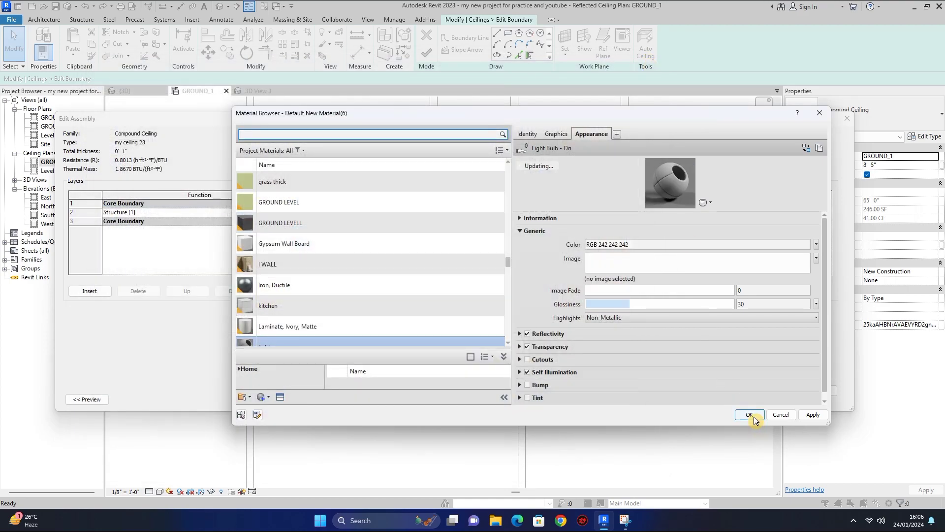
click(751, 414)
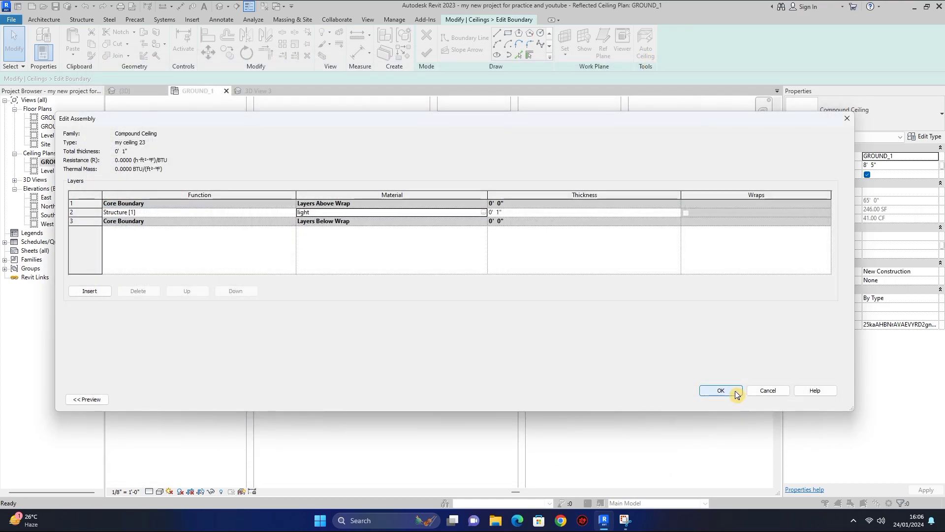
click(736, 393)
click(733, 400)
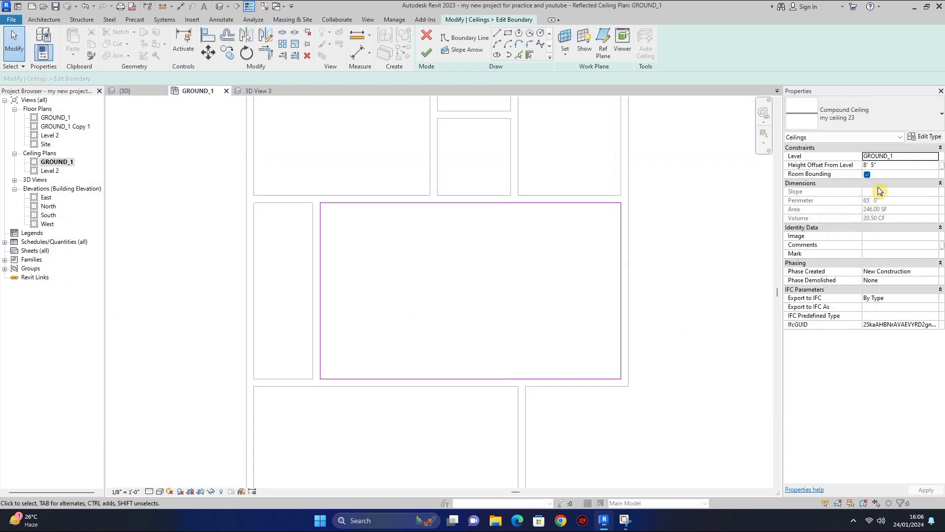
- Draw three stacked light-strip rectangles of increasing length on the room's left side
click(890, 165)
text(6)
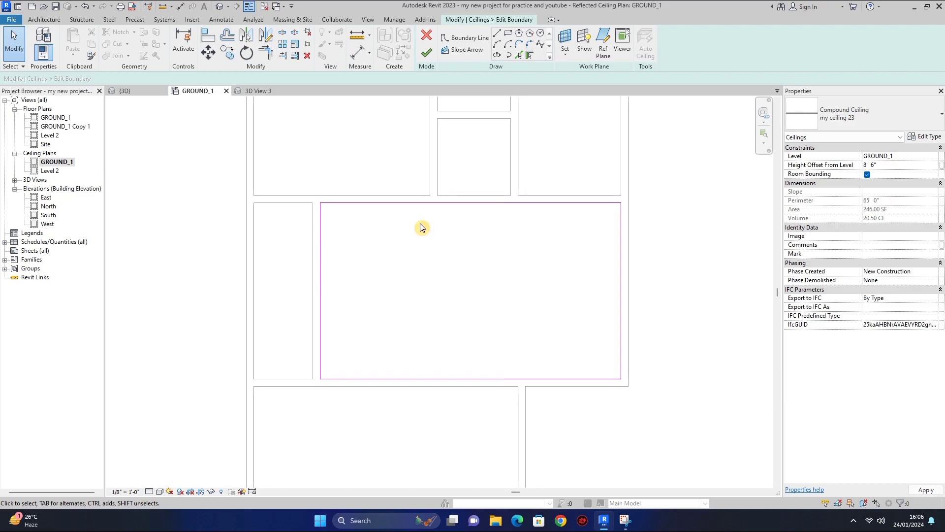
click(508, 33)
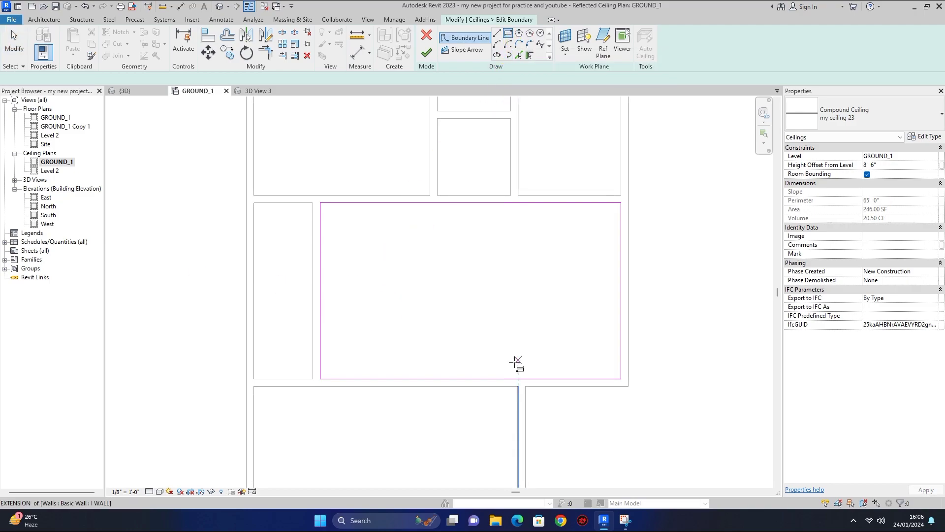
click(414, 251)
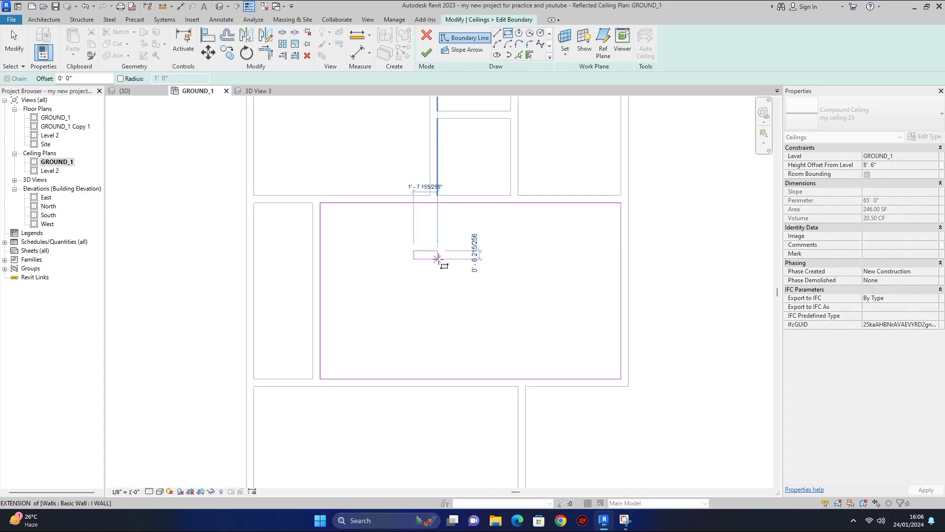
click(442, 259)
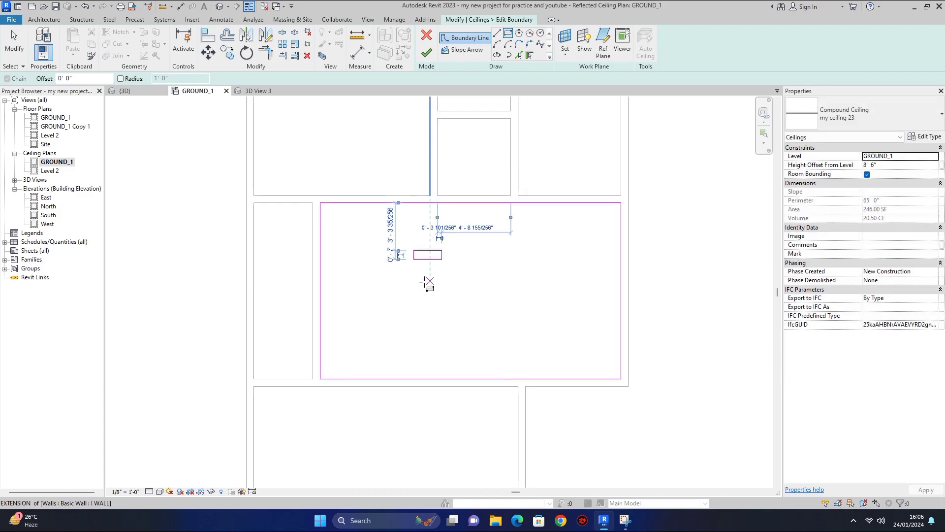
click(414, 269)
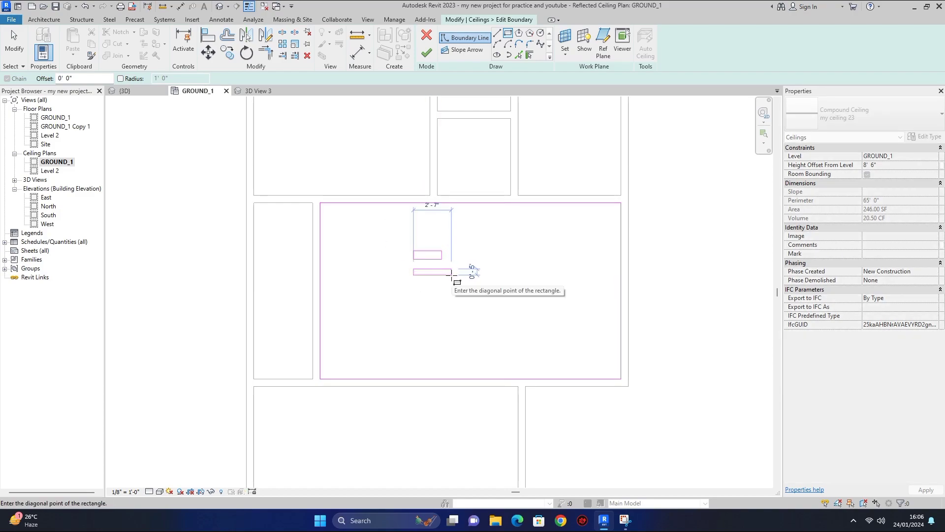
click(451, 274)
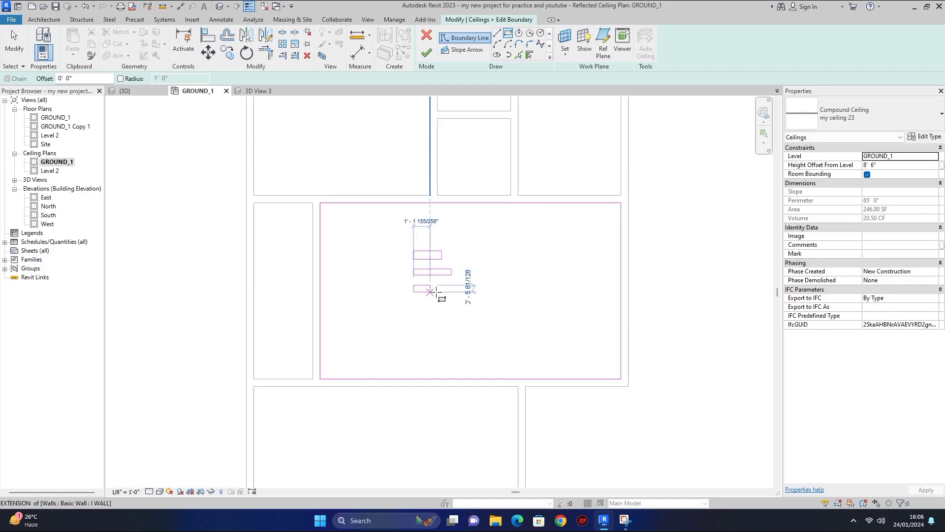
click(414, 286)
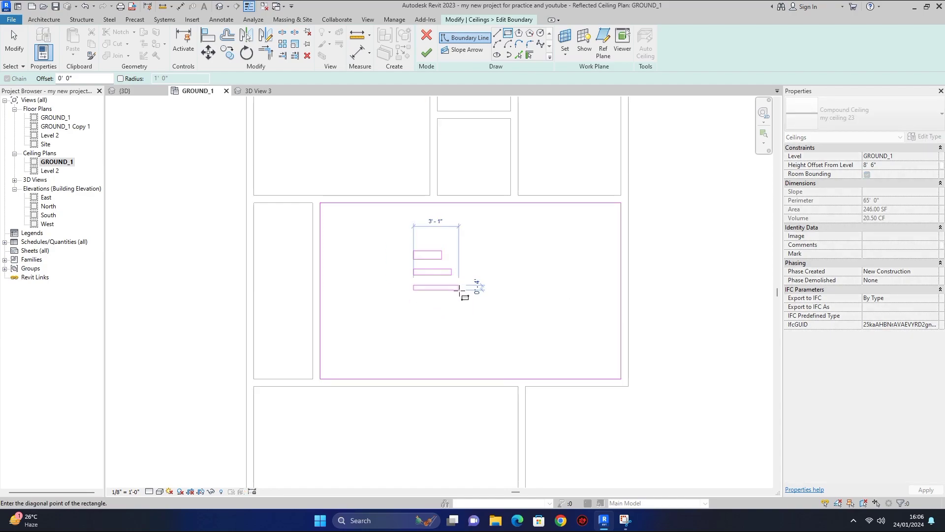
click(460, 290)
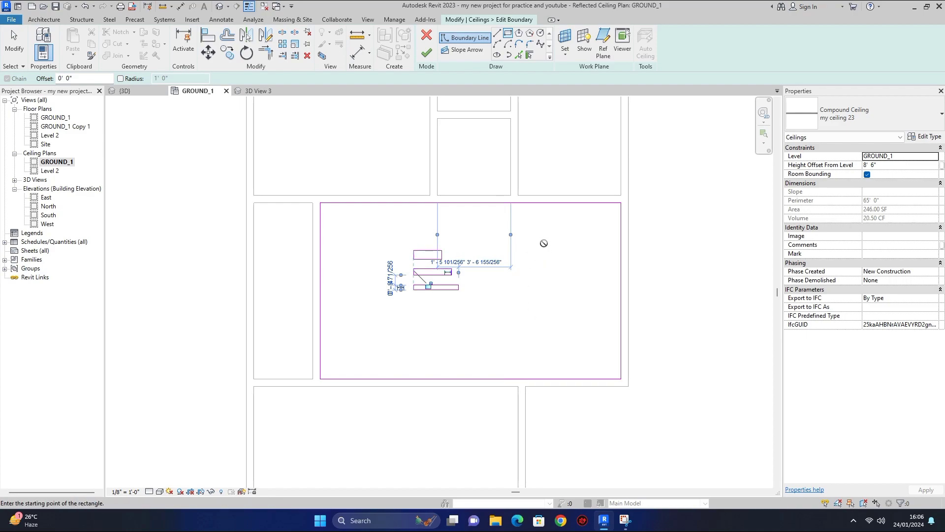
- Draw three light-strip rectangles on the right side and finish the ceiling at 240.06 SF
click(541, 244)
click(511, 250)
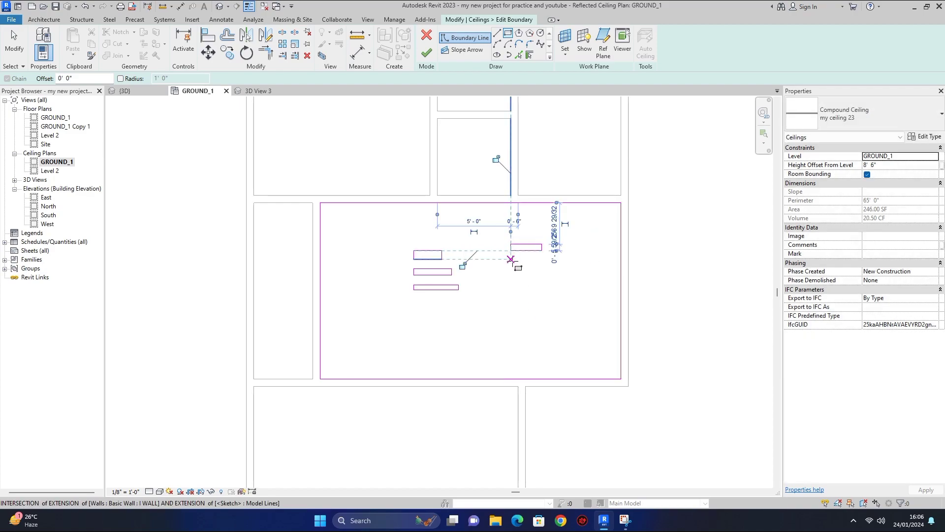
click(541, 259)
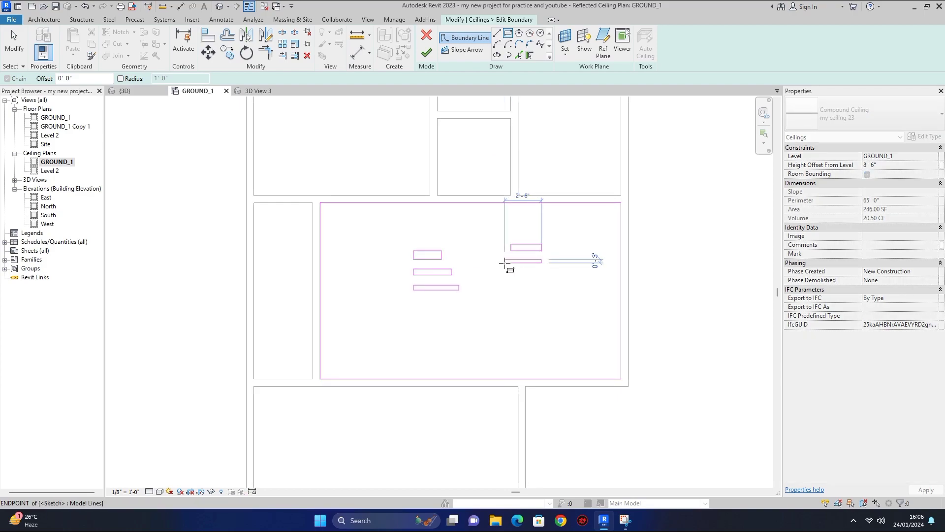
click(505, 263)
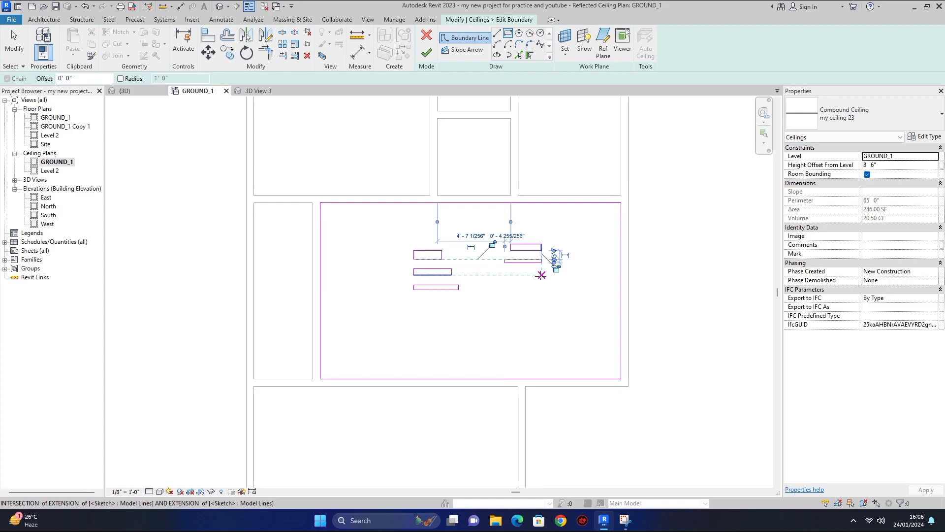
click(541, 274)
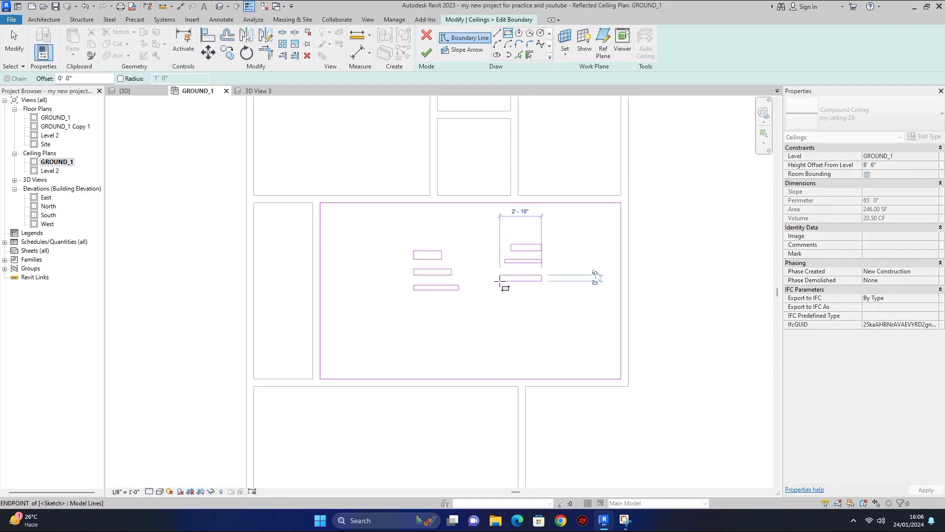
click(499, 281)
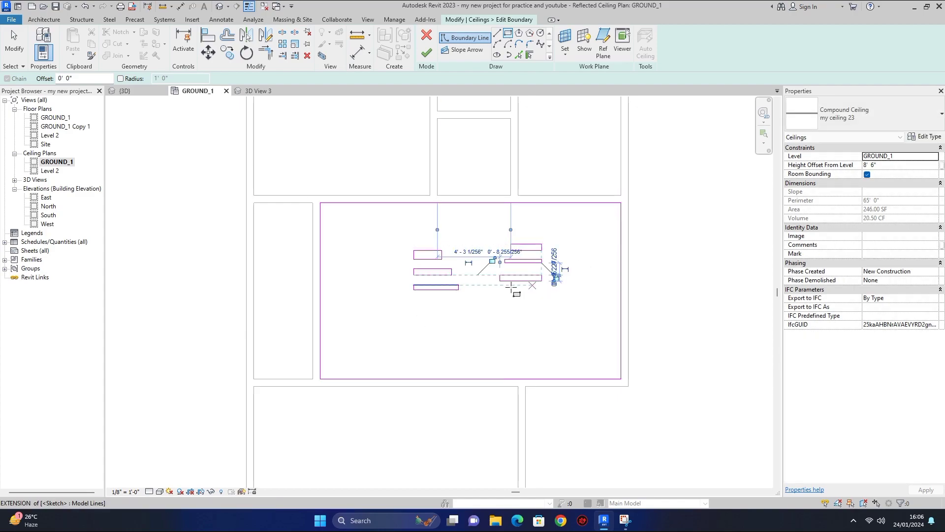
right_click(531, 315)
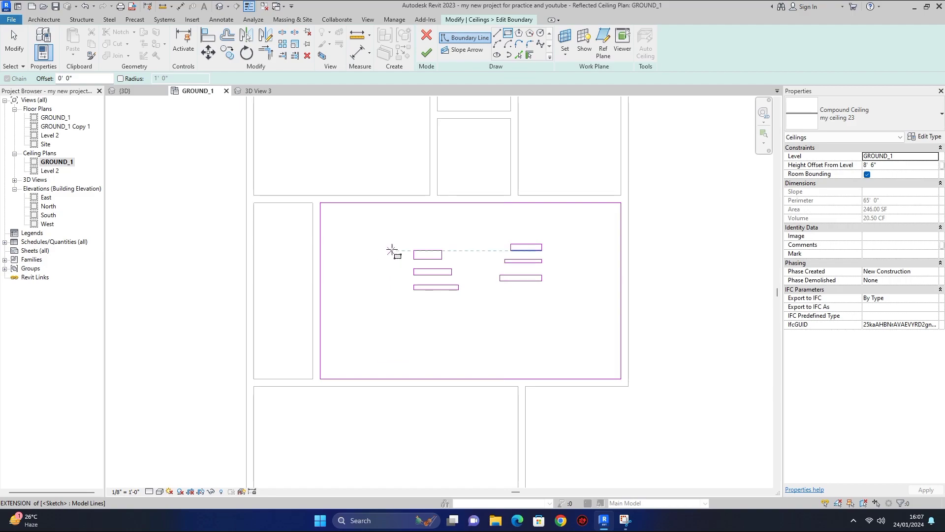
click(427, 55)
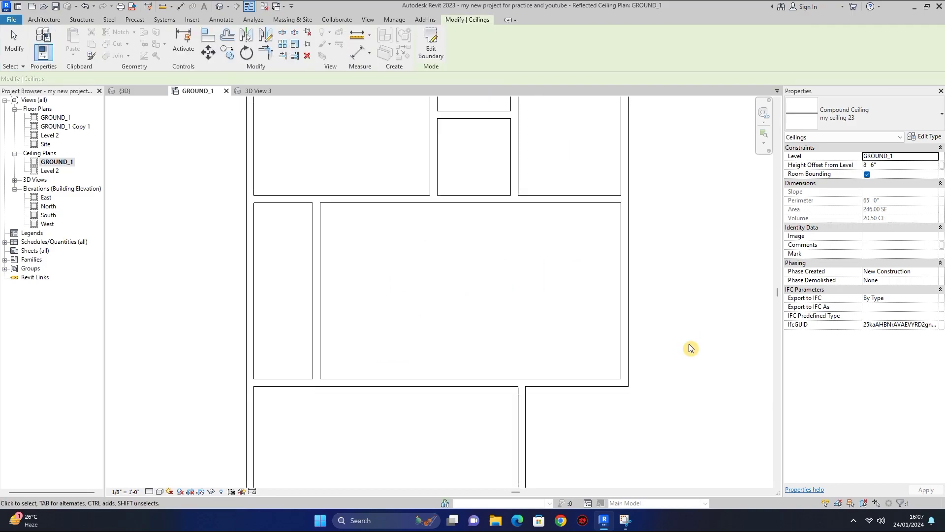
- Compare 3D View 3, {3D} and GROUND_1, then select the light-strip ceiling in 3D View 3
click(256, 93)
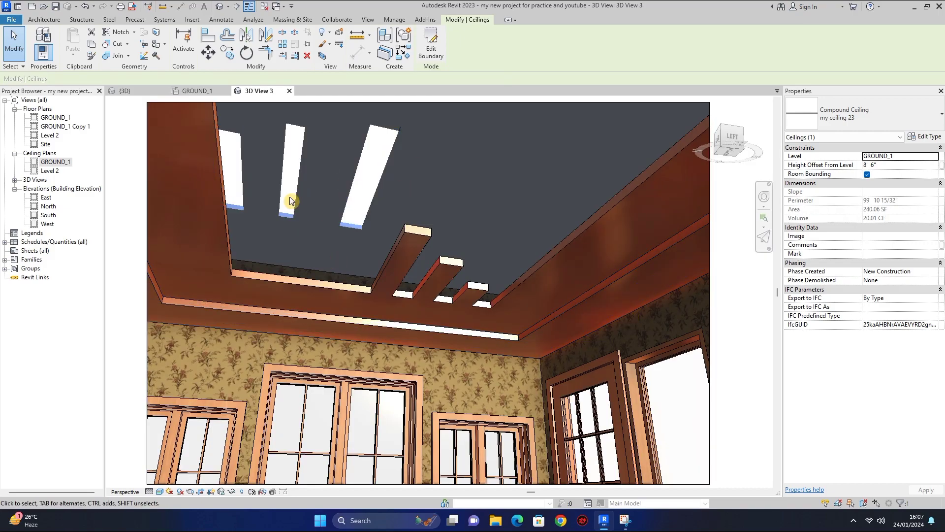
click(136, 92)
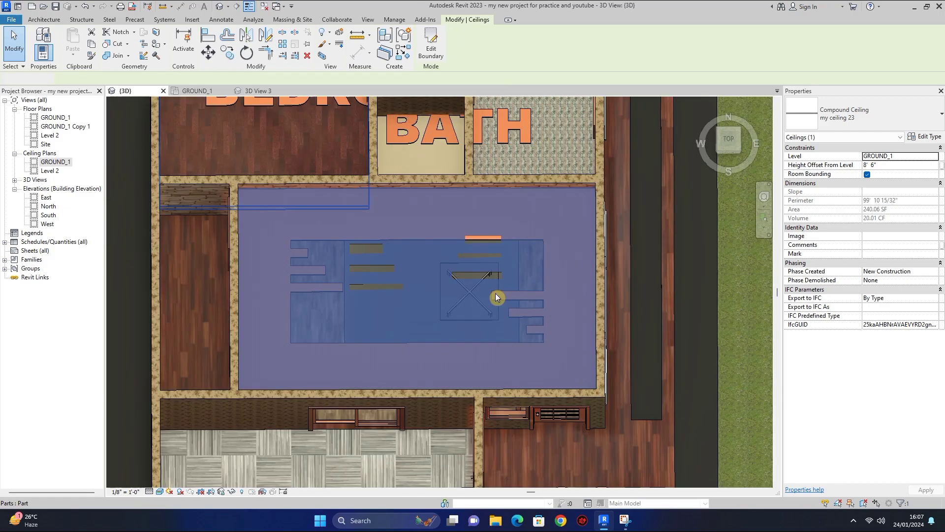
key(Escape)
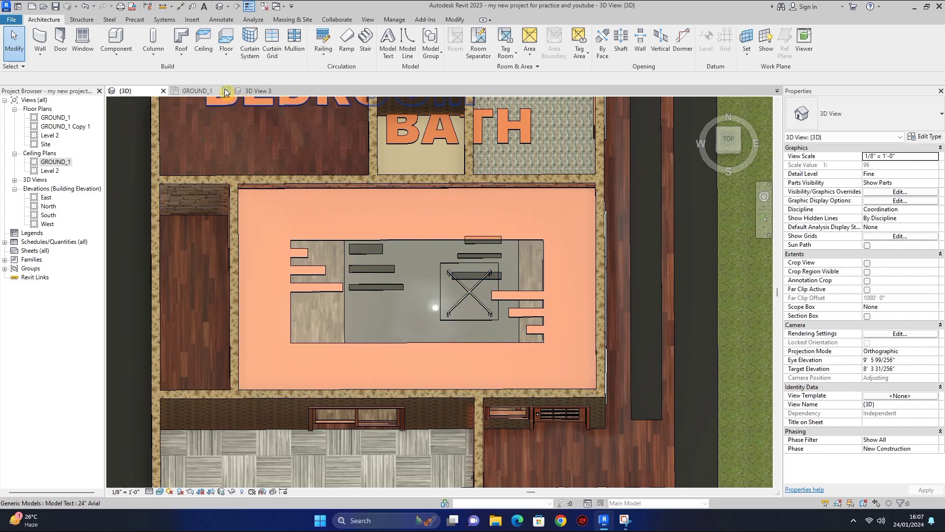
click(197, 91)
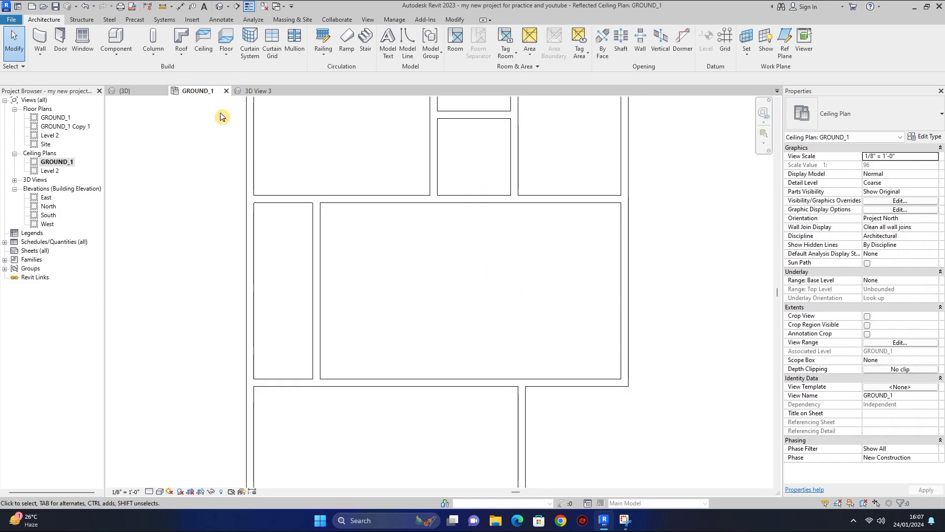
click(253, 92)
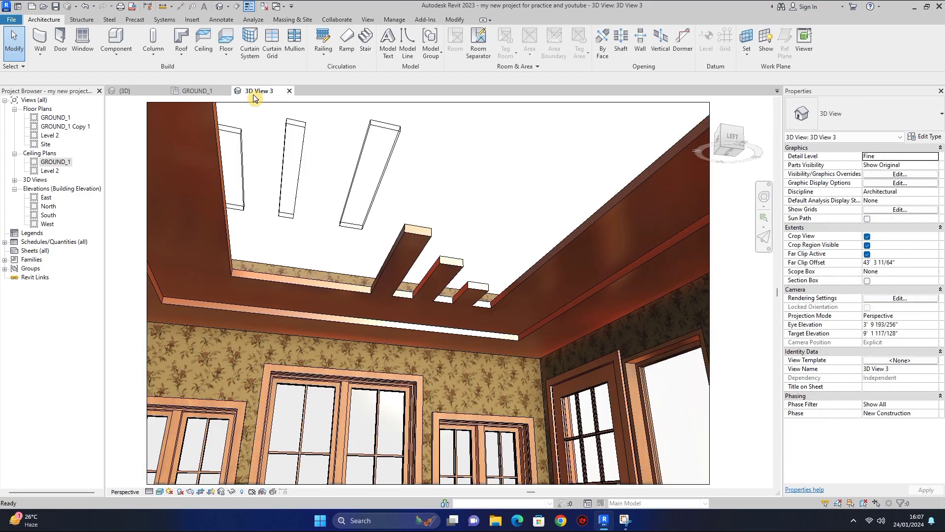
click(355, 184)
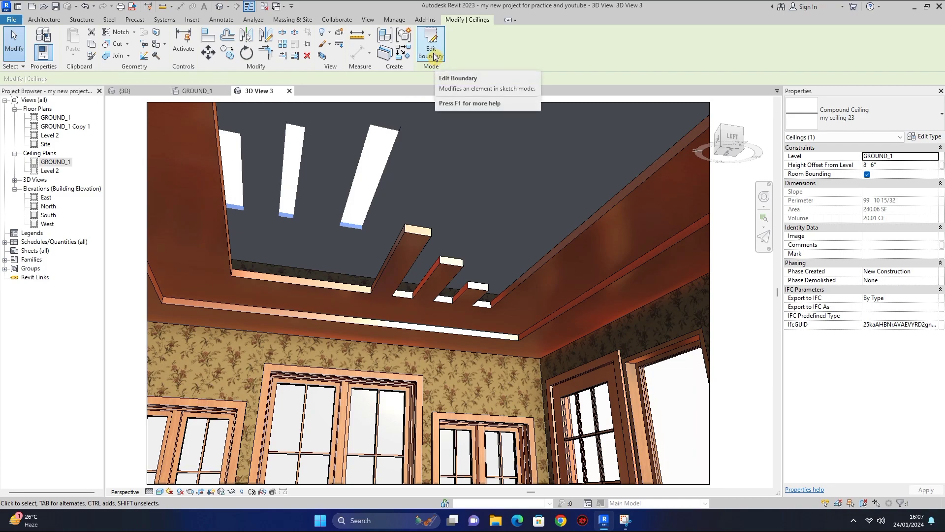
- Duplicate the ceiling type as 'my ceiling 243' and confirm its single 1-inch light layer
click(925, 138)
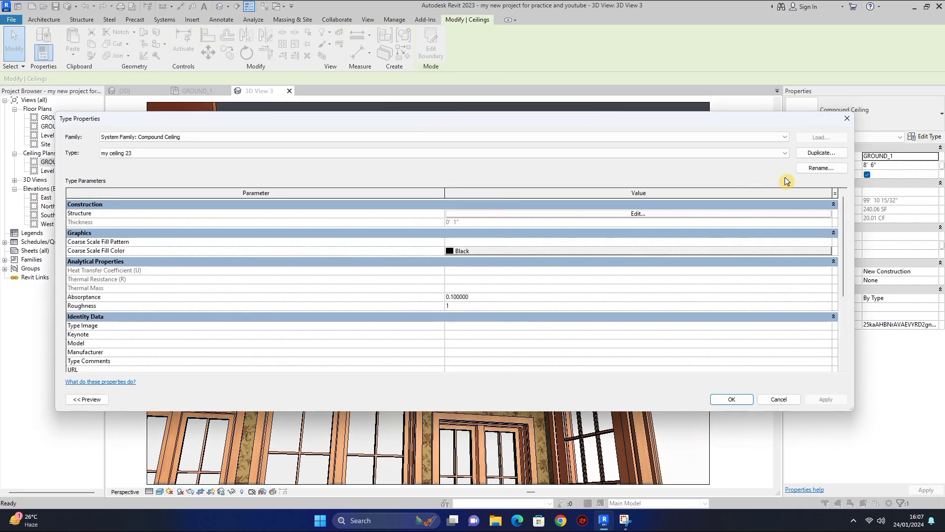
click(818, 154)
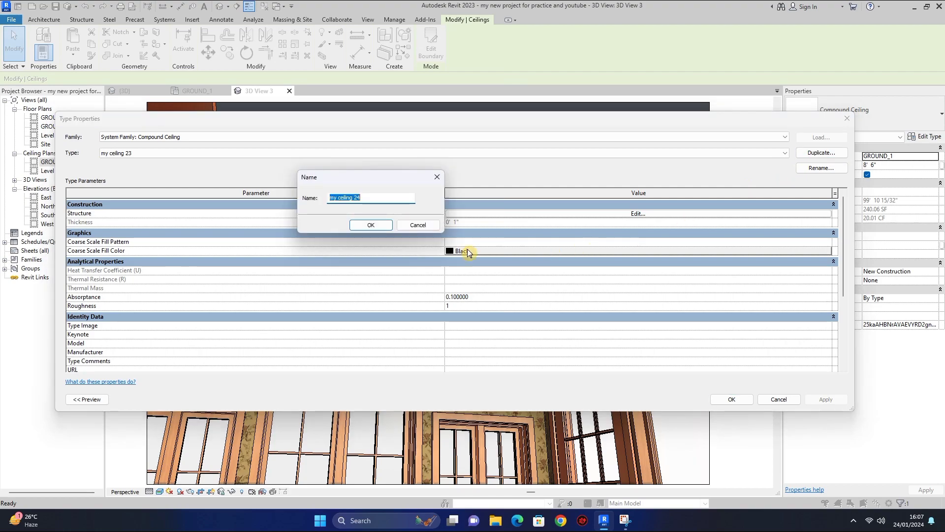
text(3)
click(380, 225)
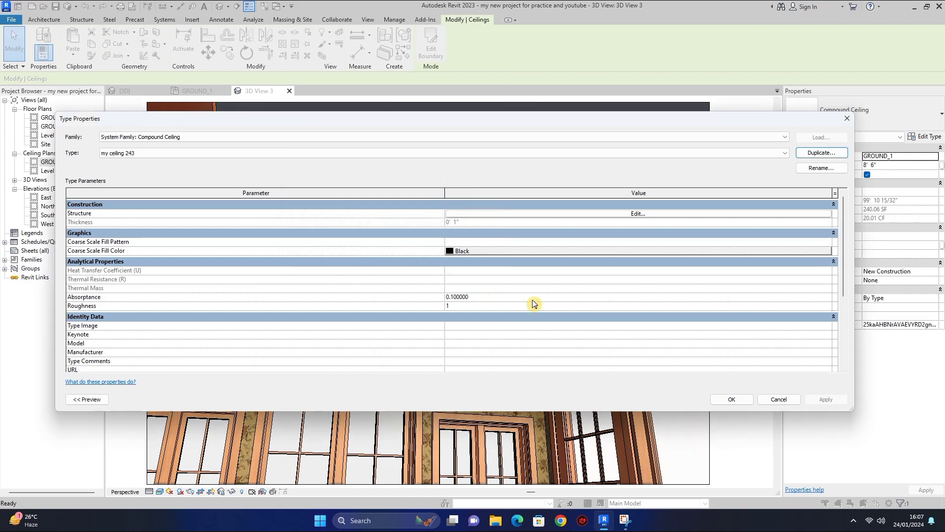
click(638, 213)
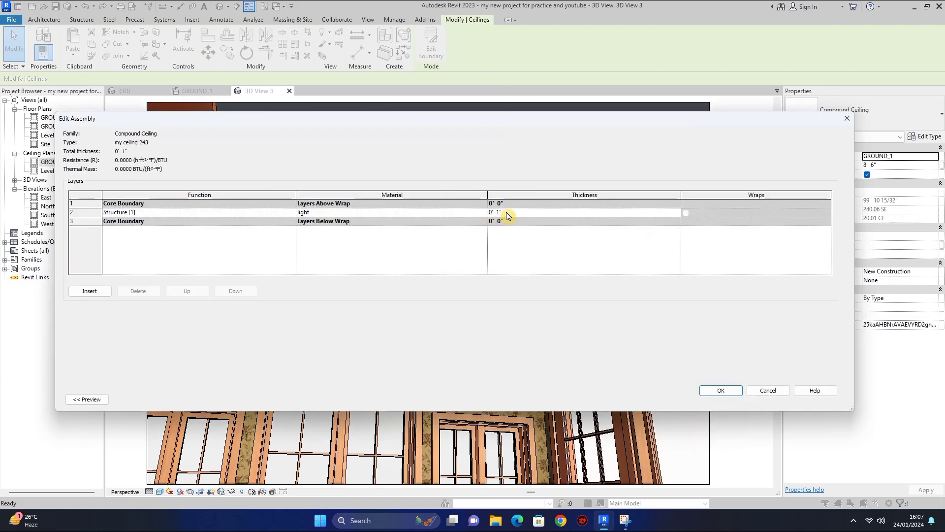
click(721, 390)
click(726, 396)
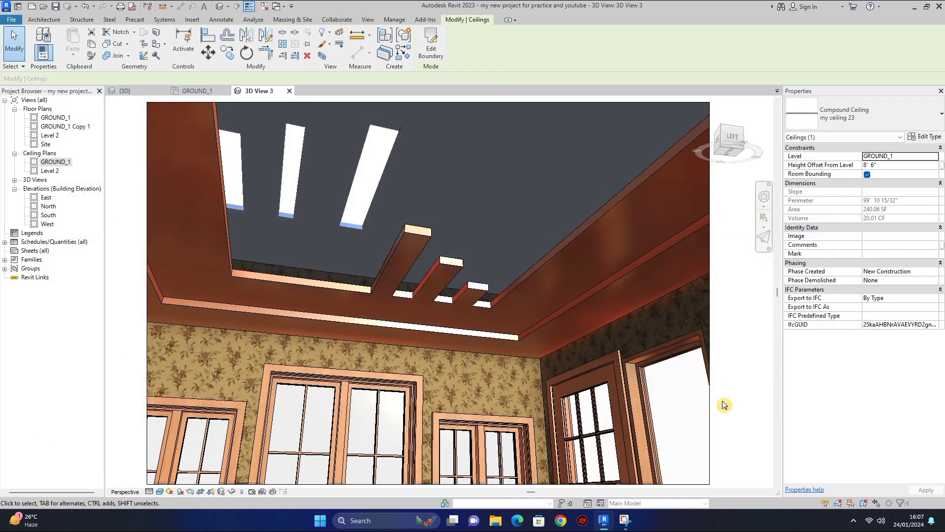
click(132, 92)
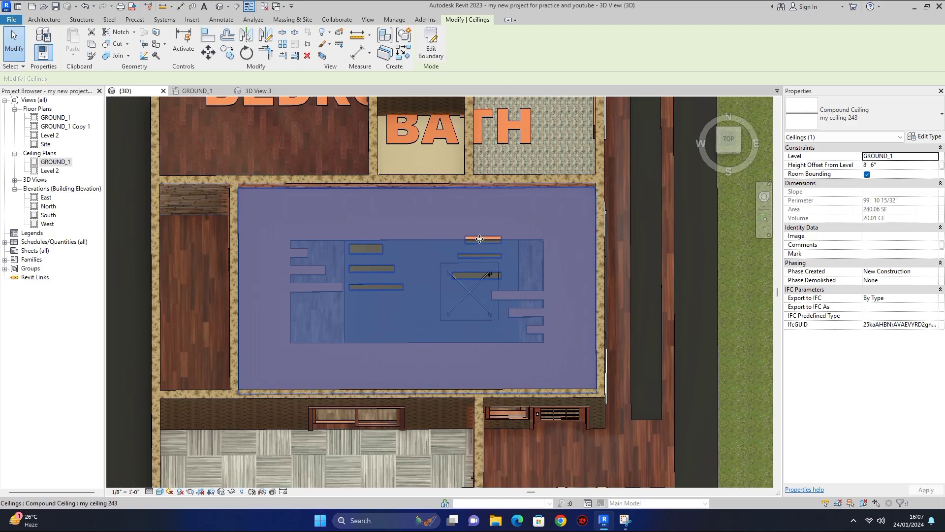
click(193, 91)
click(256, 91)
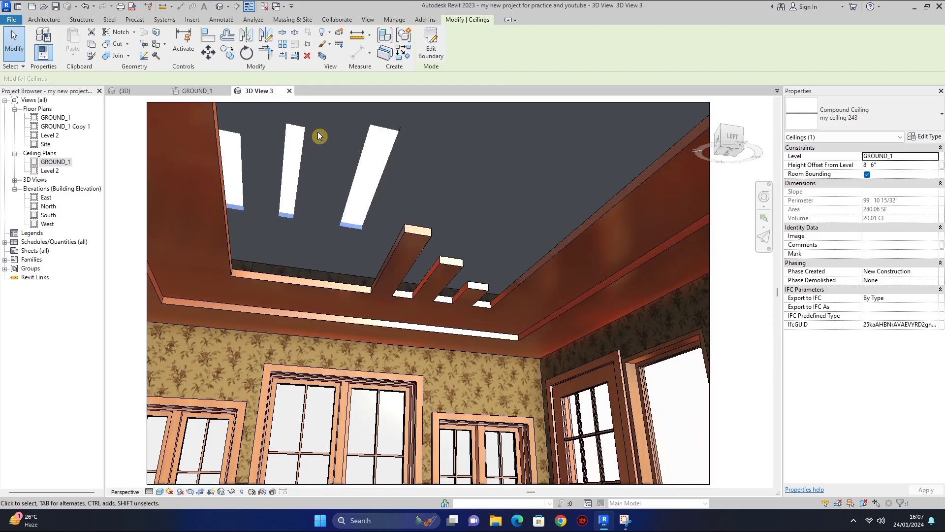
click(763, 200)
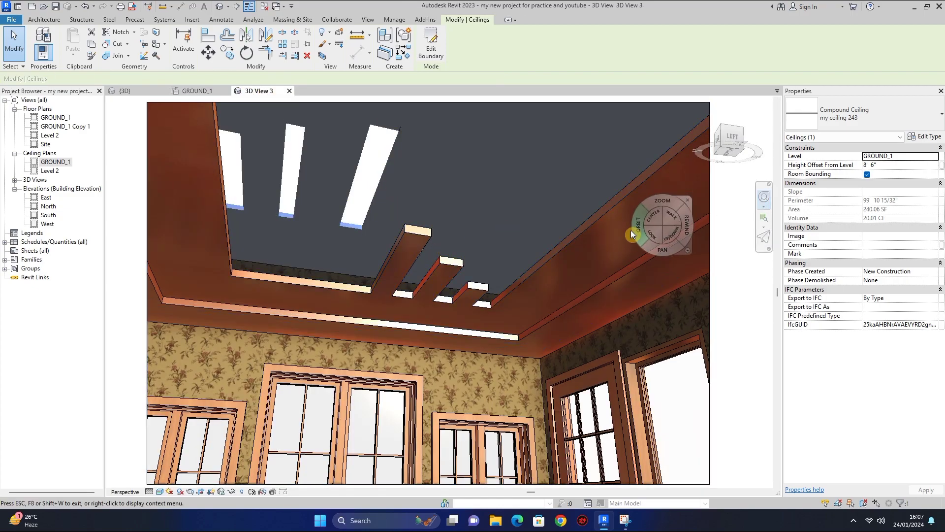
drag(662, 204, 663, 221)
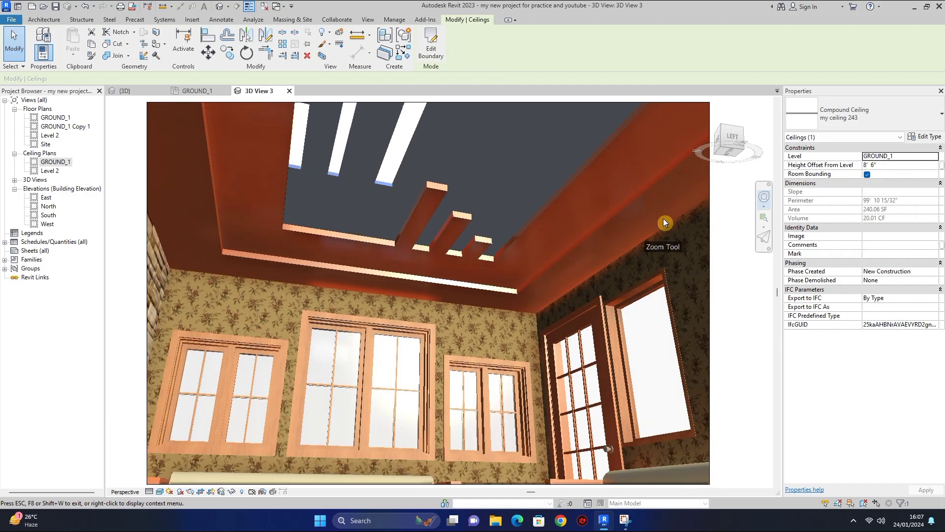
mouse_move(663, 221)
mouse_down()
mouse_move(549, 323)
mouse_move(539, 317)
mouse_up()
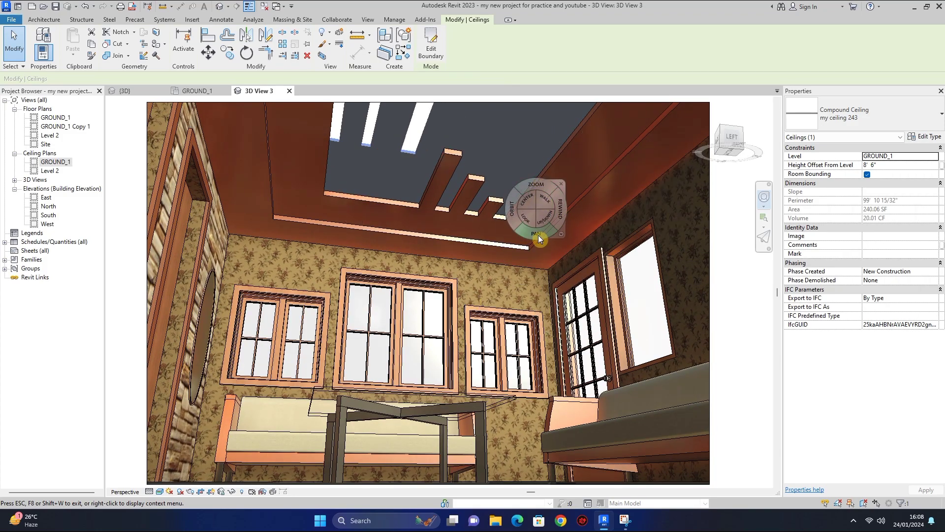
drag(539, 236, 493, 389)
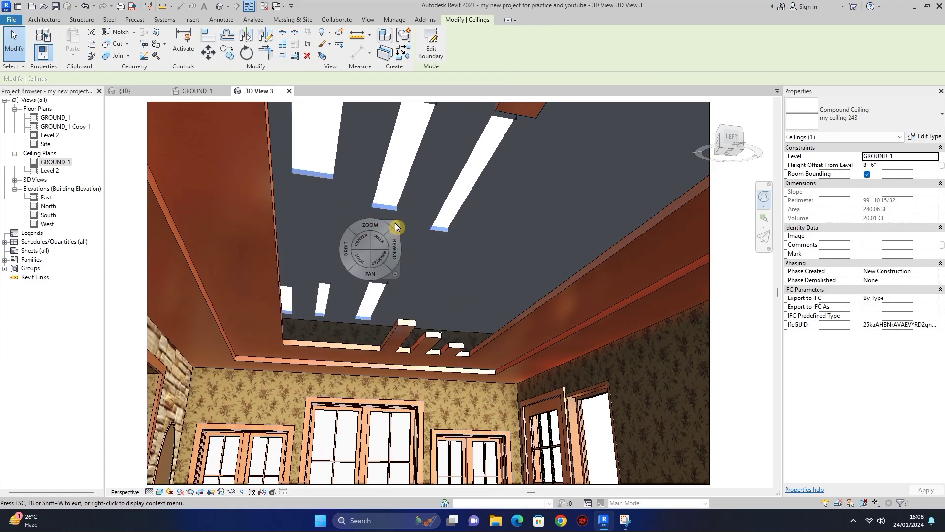
click(397, 227)
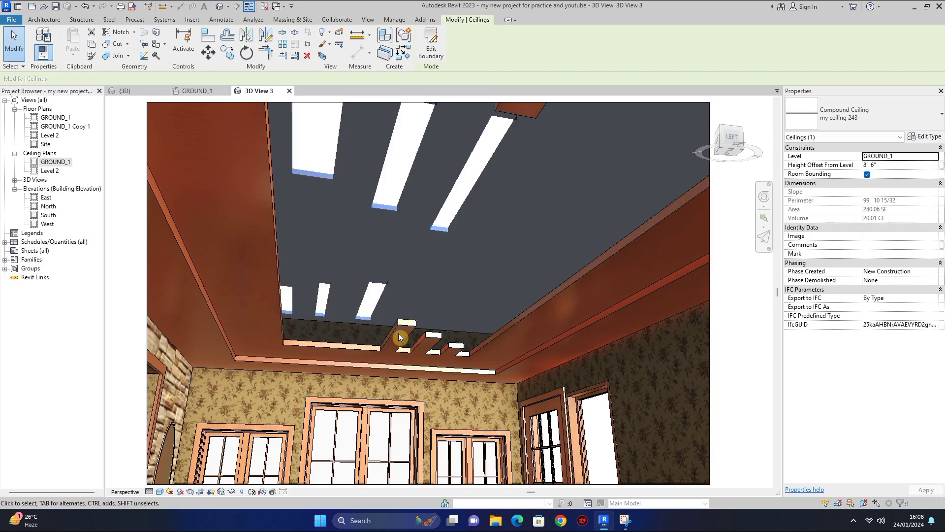
click(477, 381)
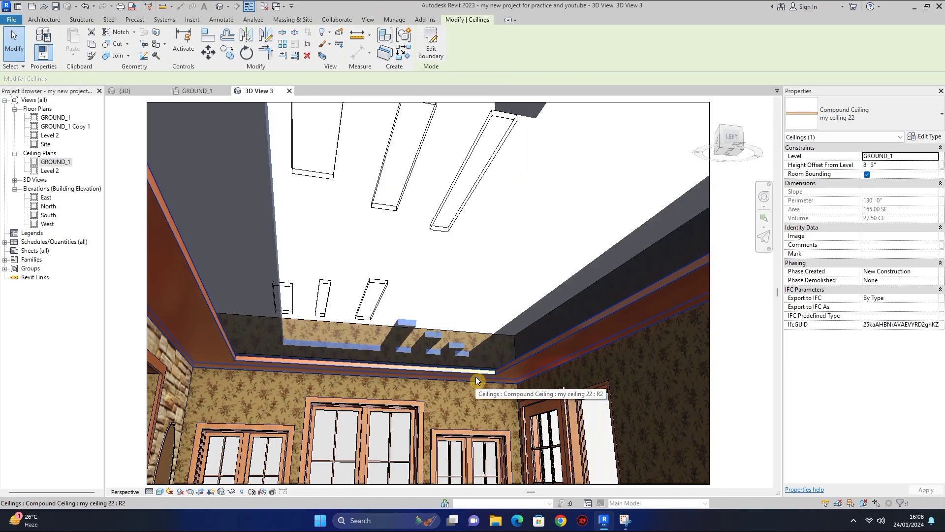
key(Escape)
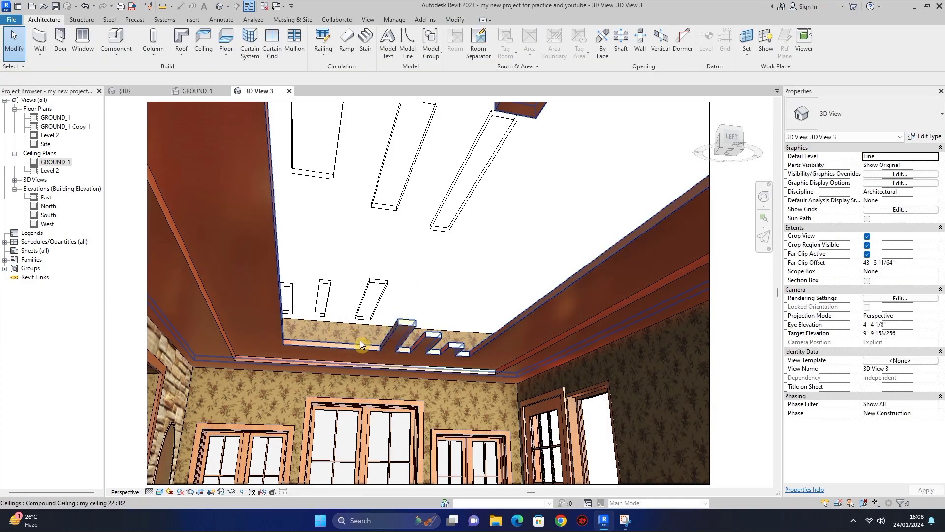
click(440, 209)
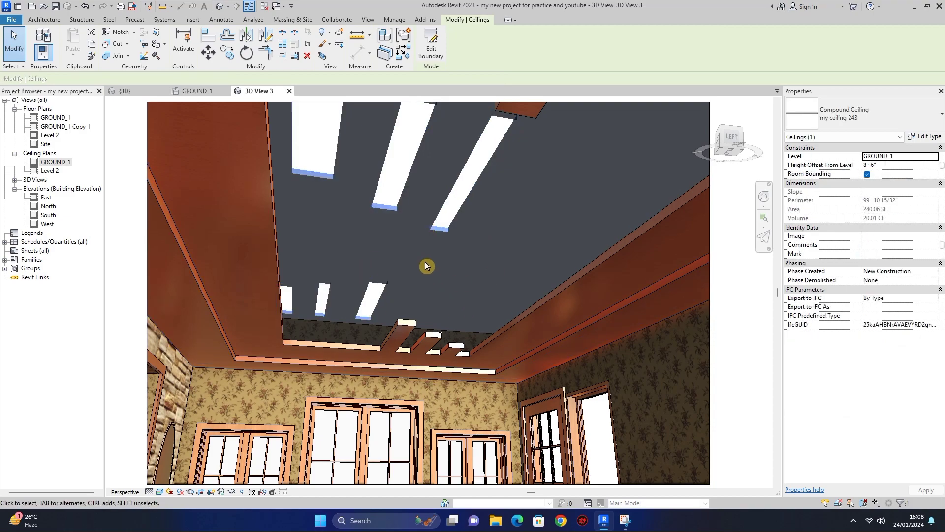
key(Escape)
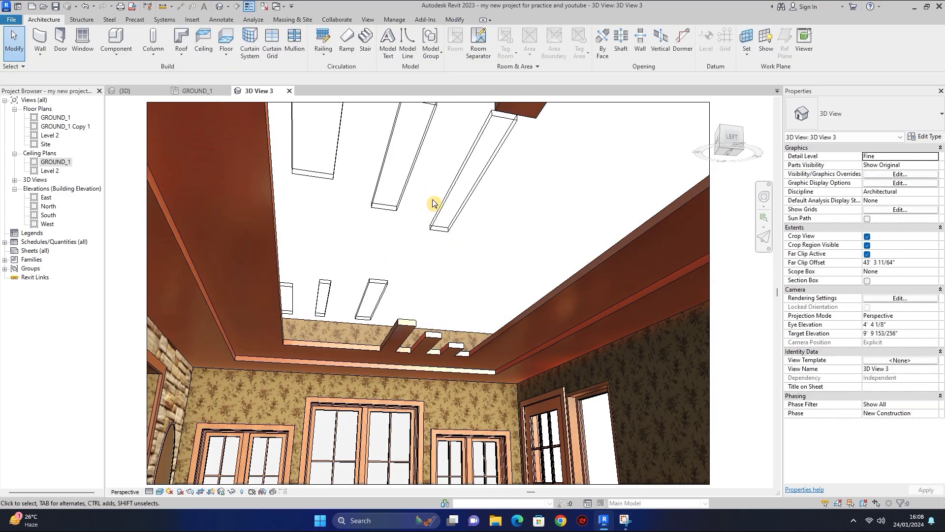
click(446, 209)
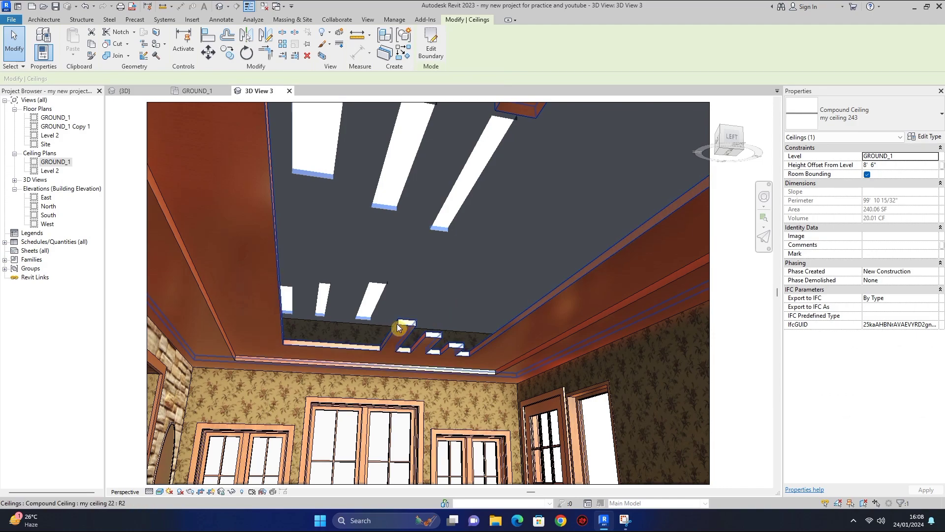